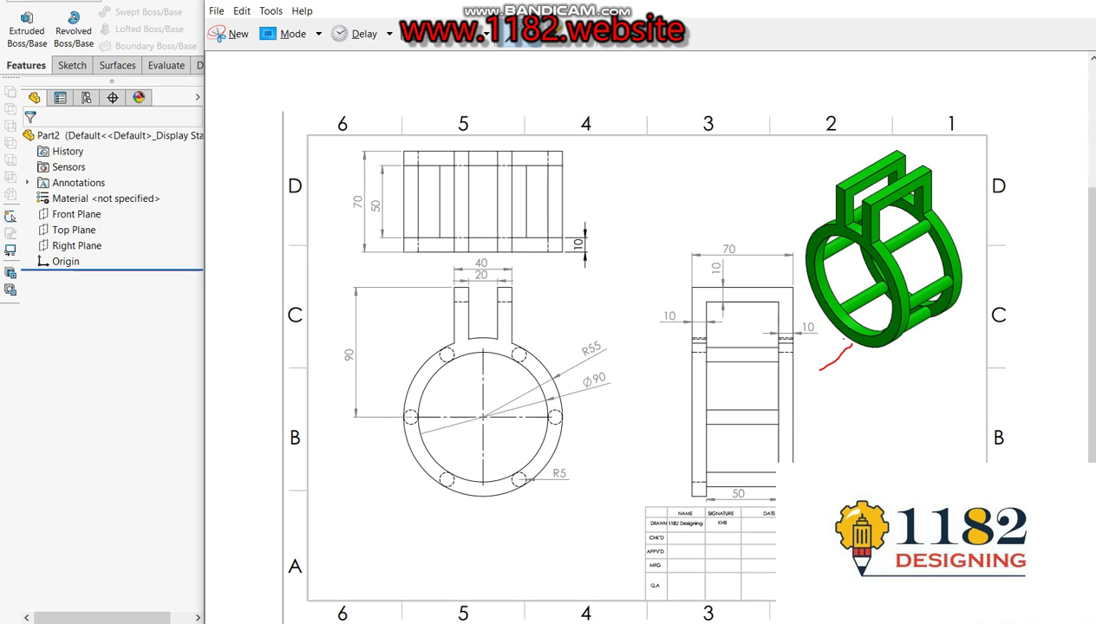
Step: Circle the R55 and Ø90 dimensions in red and mark the model's lower edge
drag(856, 339, 855, 368)
drag(580, 370, 614, 373)
drag(560, 341, 605, 357)
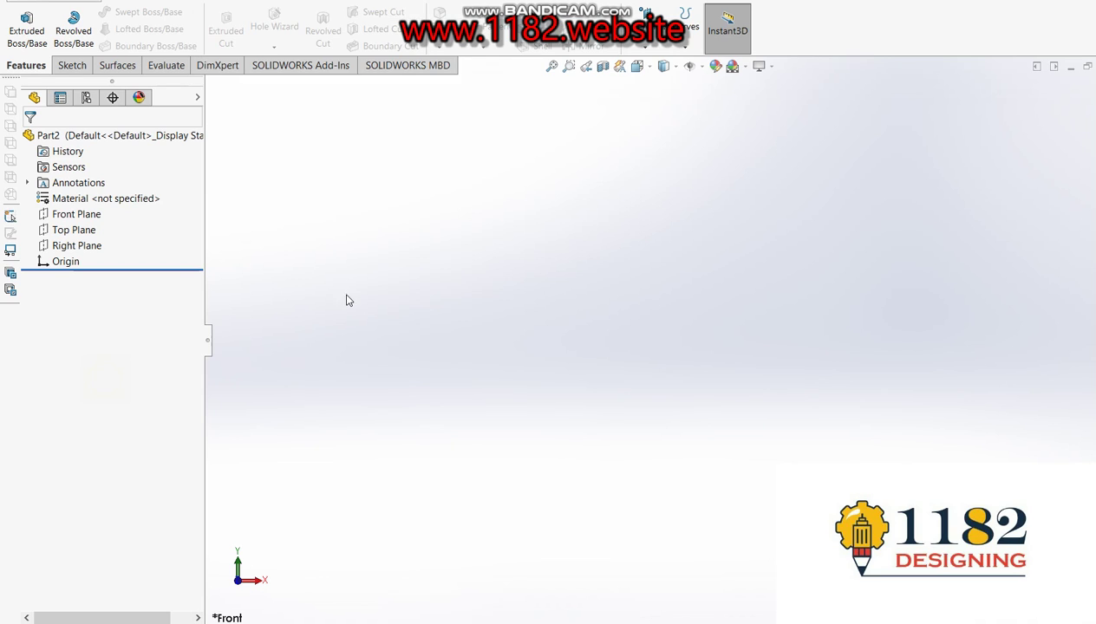
click(26, 30)
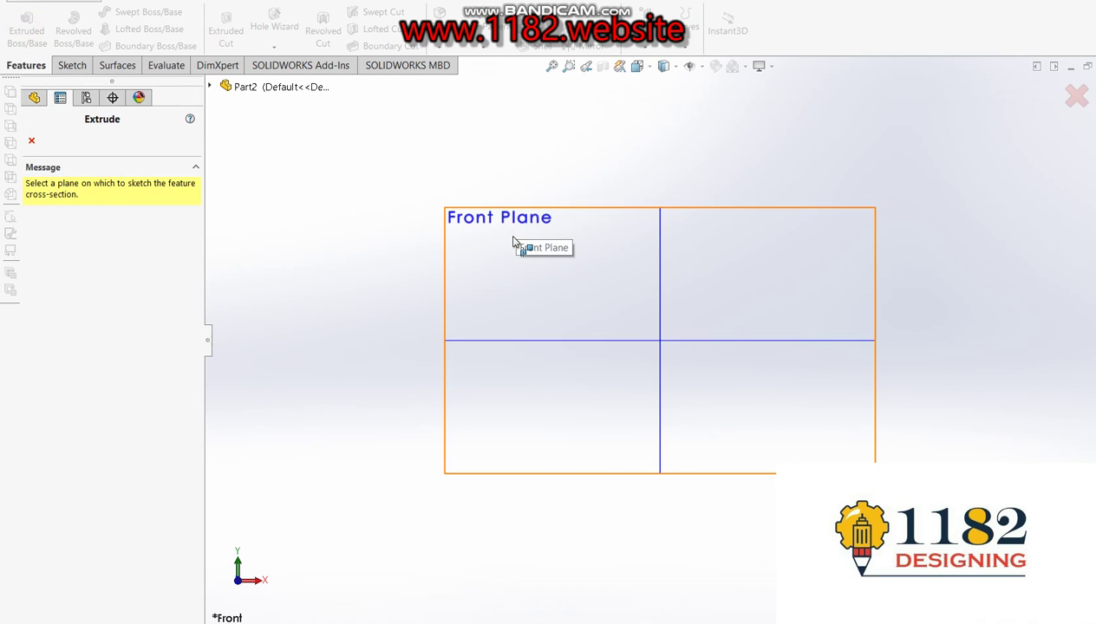
Step: On the Front Plane, draw an inner and a larger outer circle, both centred on the origin
click(516, 240)
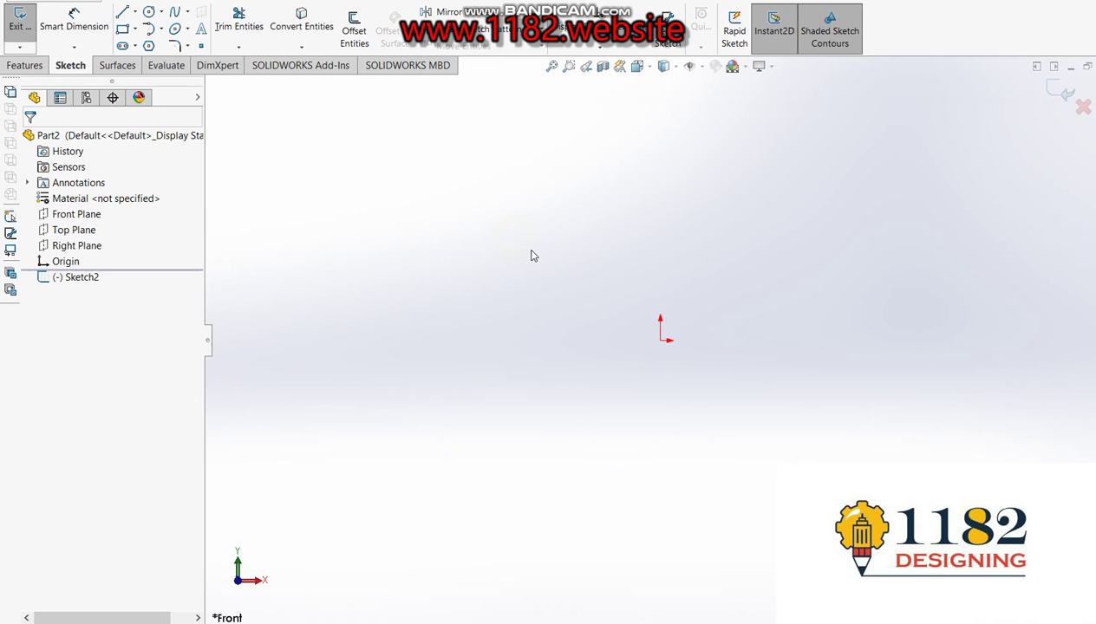
click(149, 12)
click(660, 340)
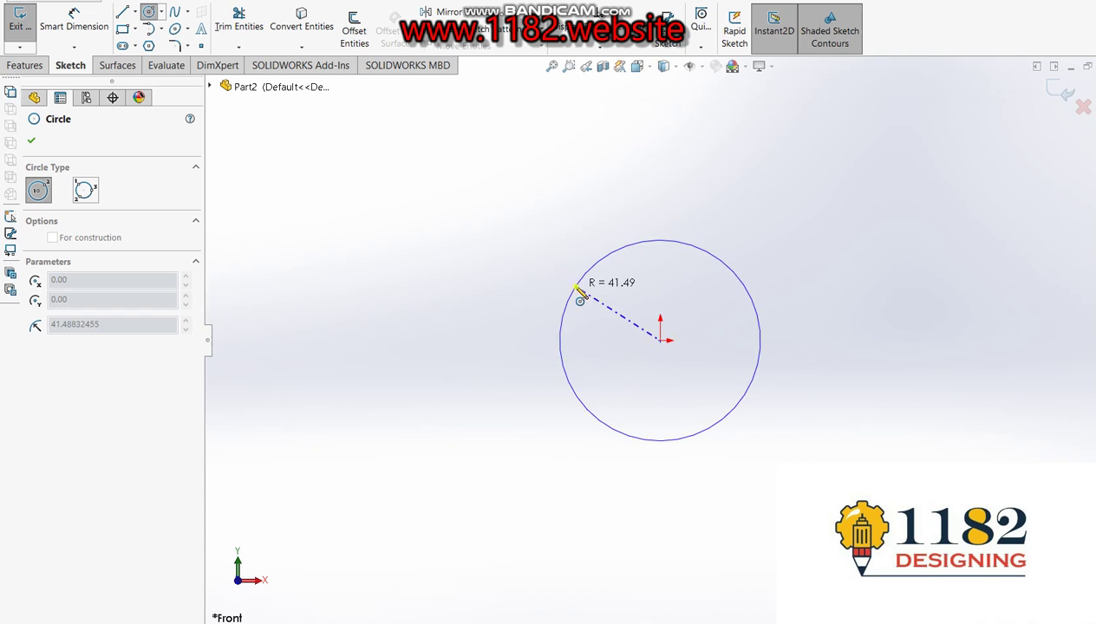
click(574, 290)
click(660, 340)
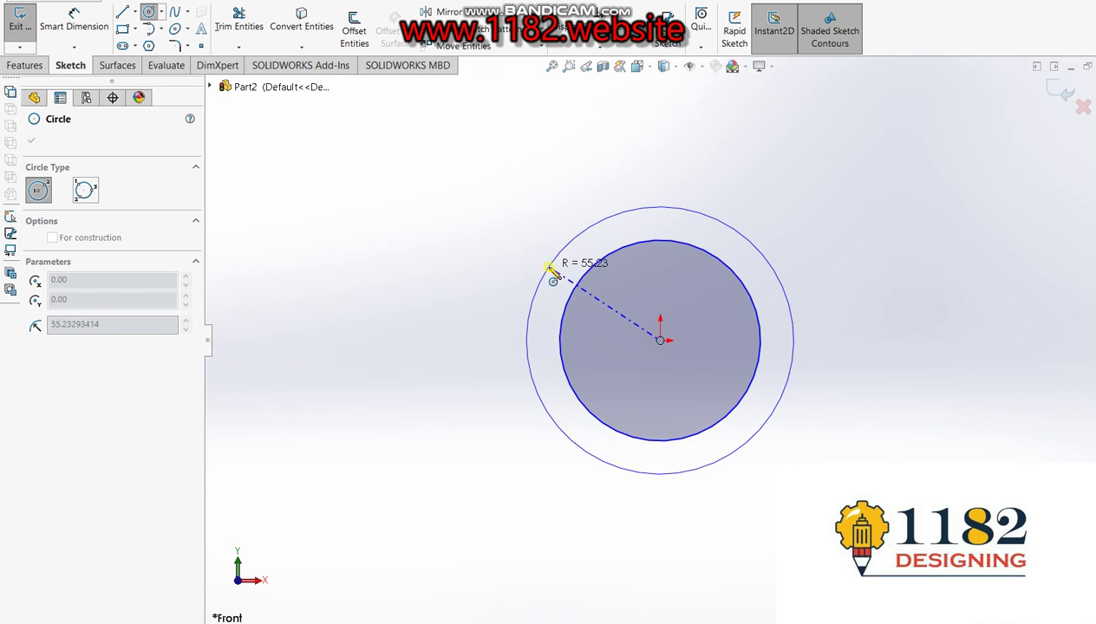
click(550, 271)
click(91, 26)
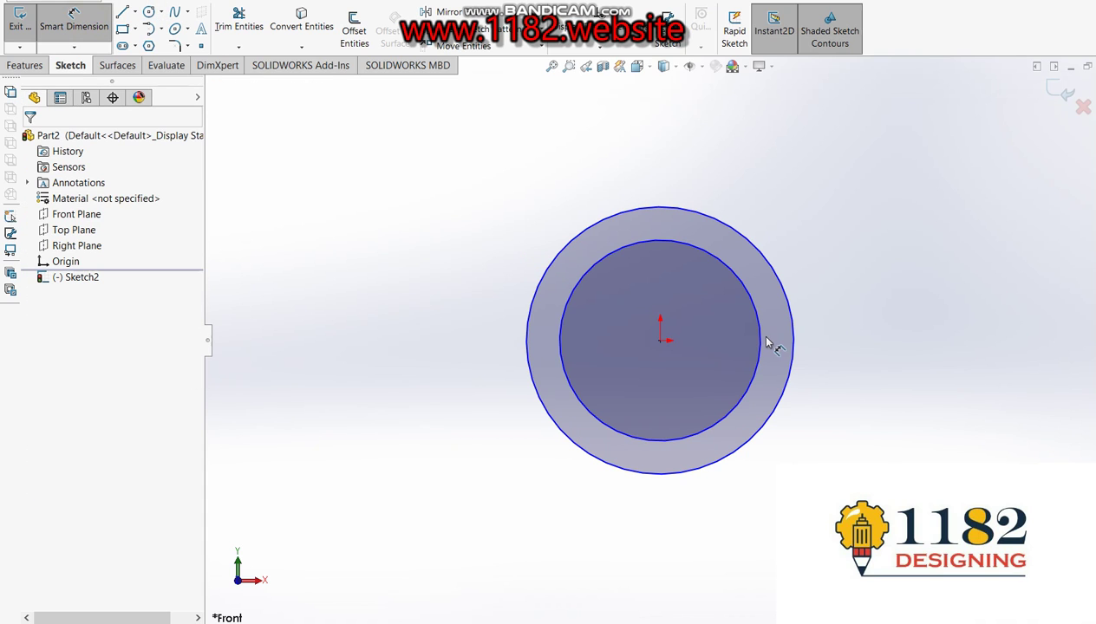
click(760, 341)
Step: Dimension the inner circle as Ø90 and the outer circle as Ø110
click(860, 338)
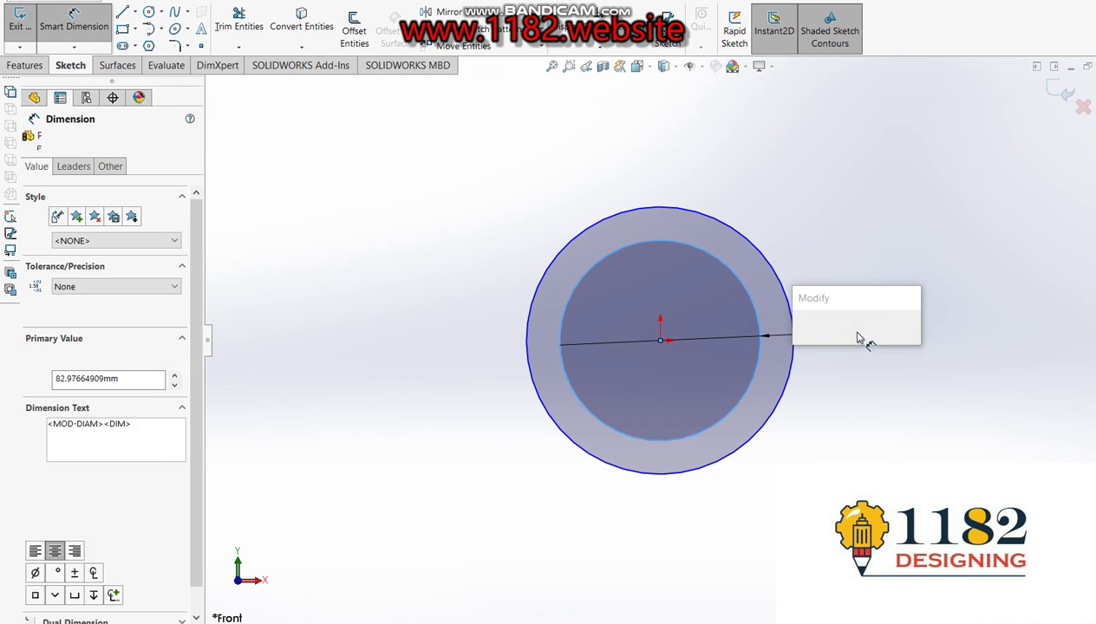
text(90)
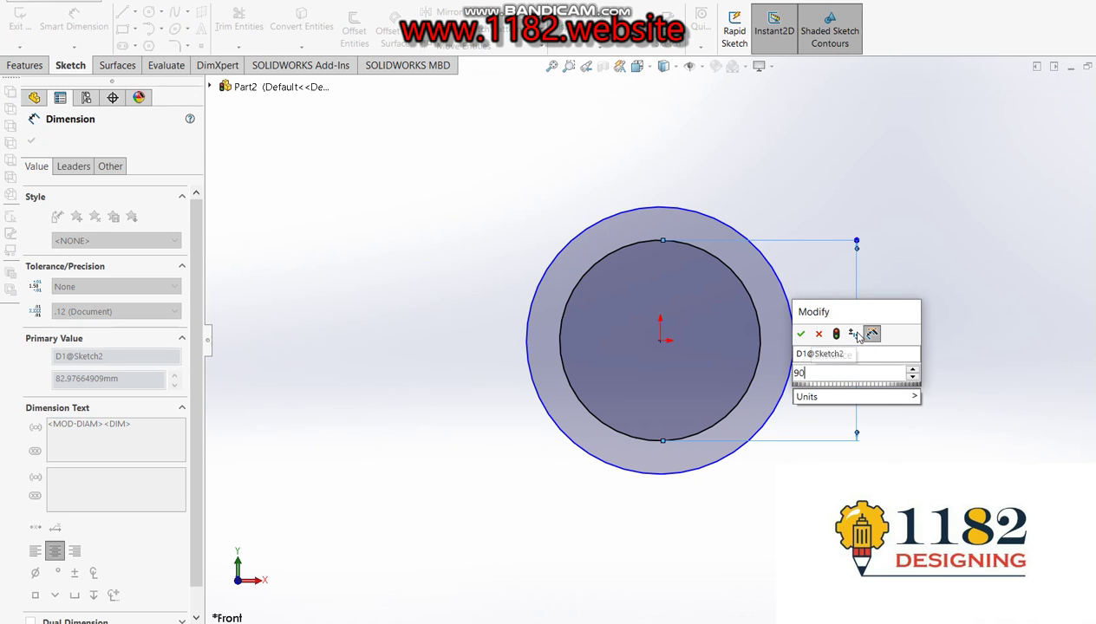
key(Return)
click(792, 349)
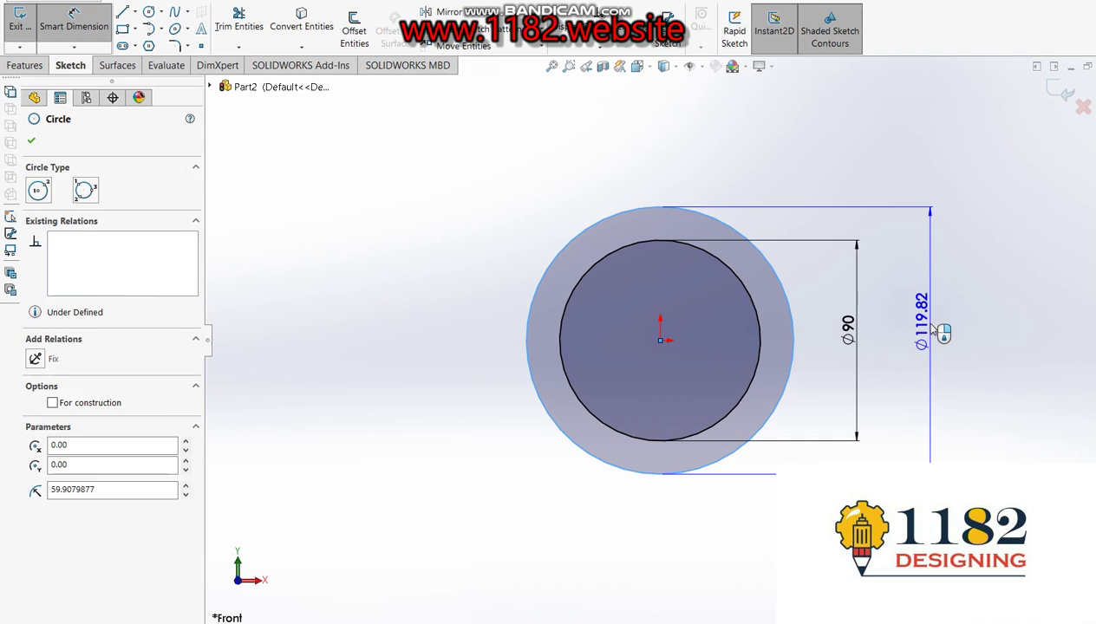
click(932, 329)
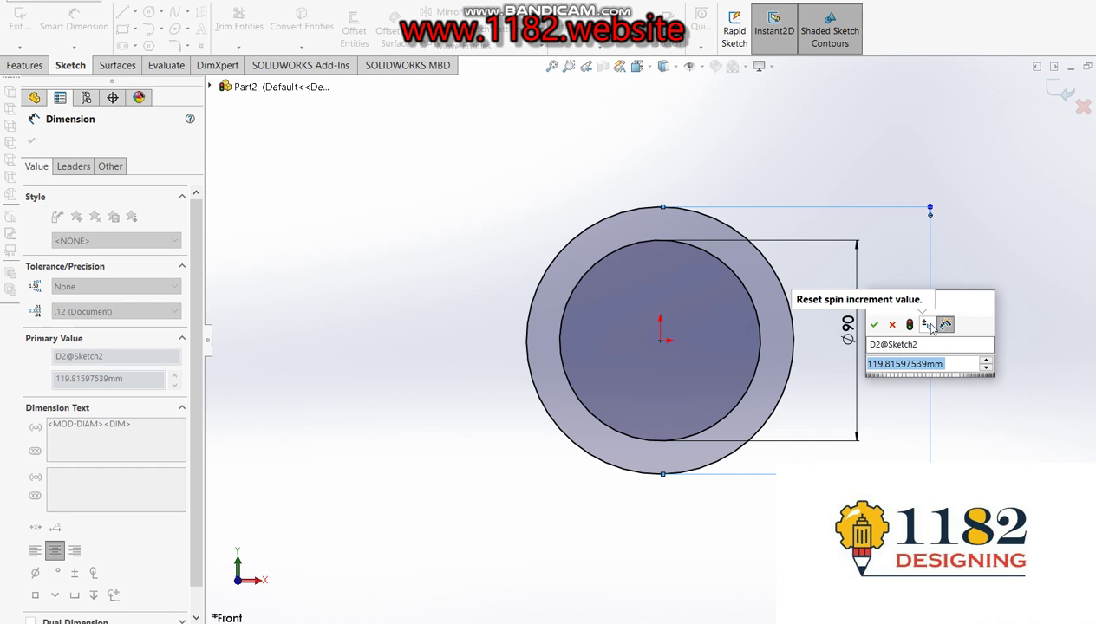
text(110)
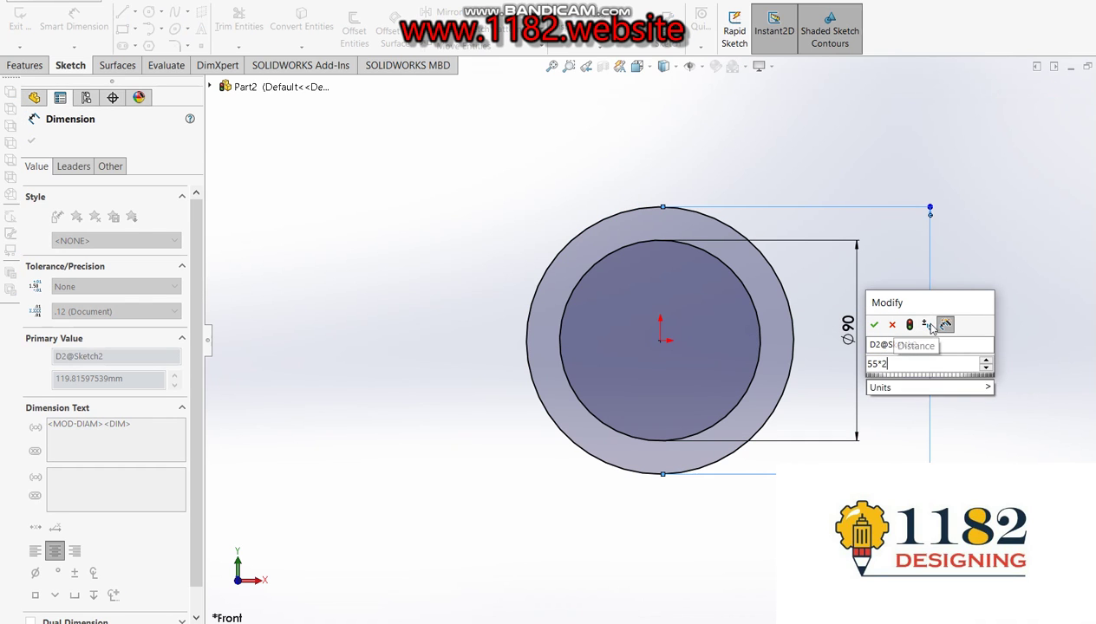
key(Return)
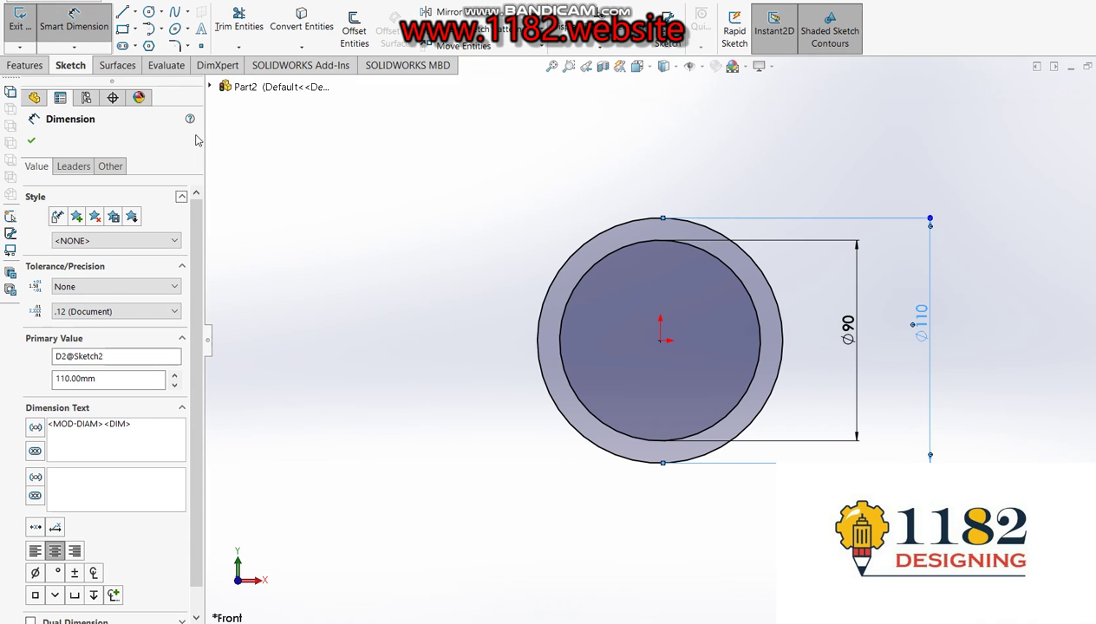
click(31, 140)
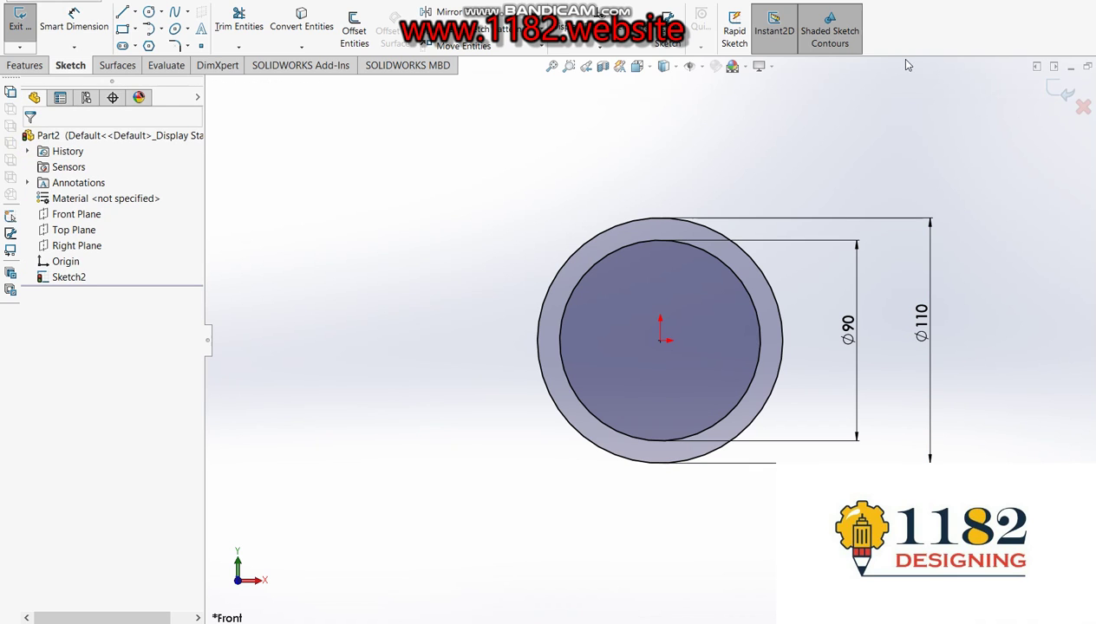
Step: Exit the sketch and preview the ring as a Blind 10 mm extrusion in the reversed direction
click(1060, 91)
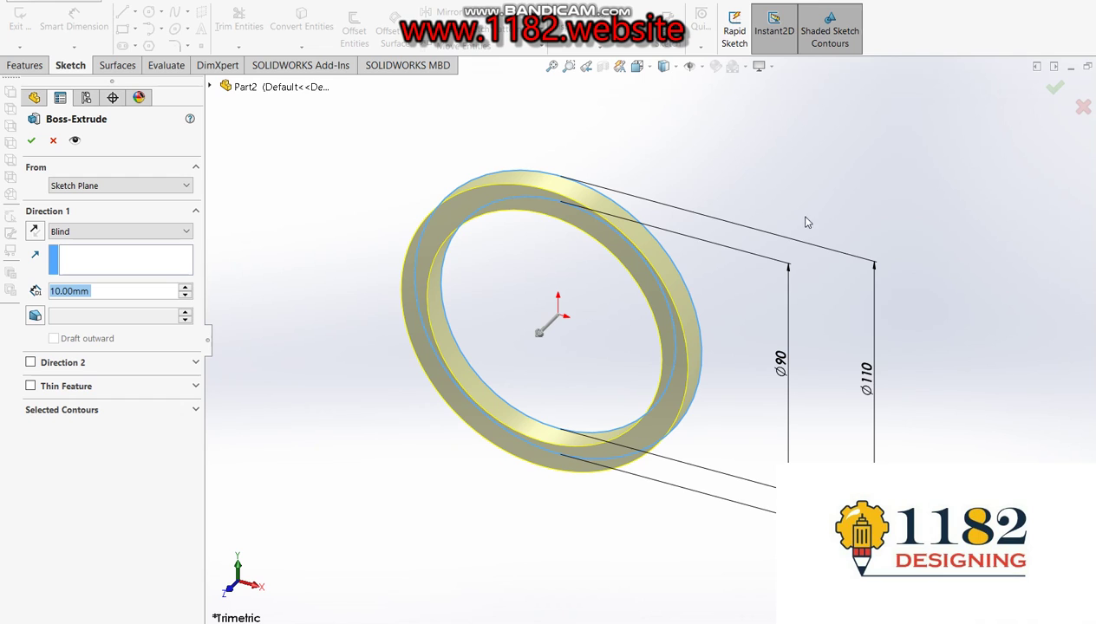
middle_drag(812, 224, 677, 292)
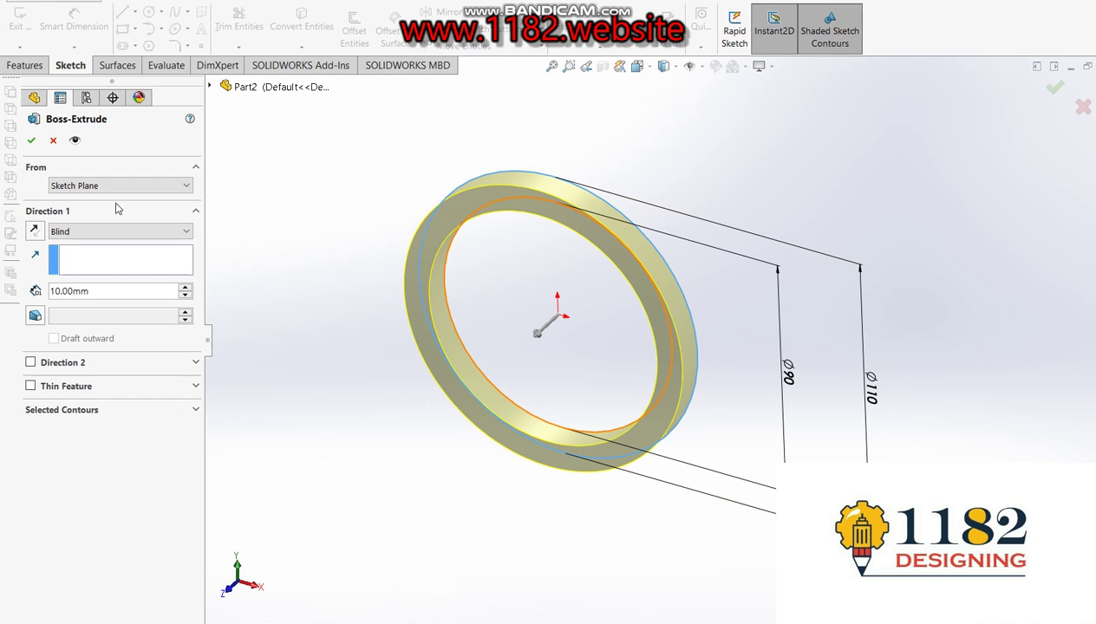
click(35, 231)
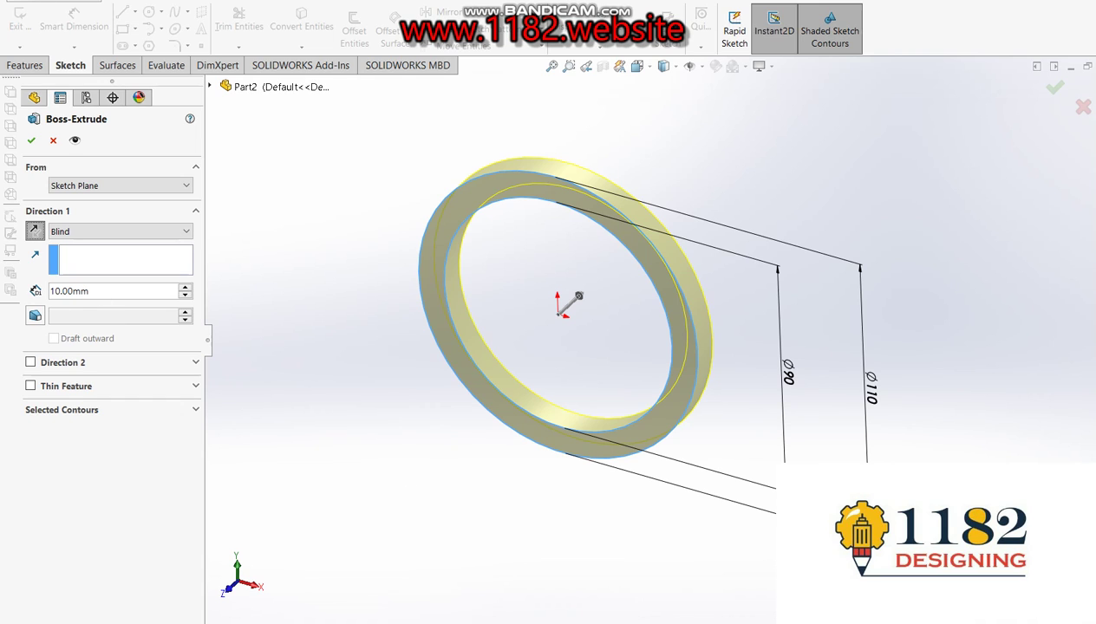
key(alt+Tab)
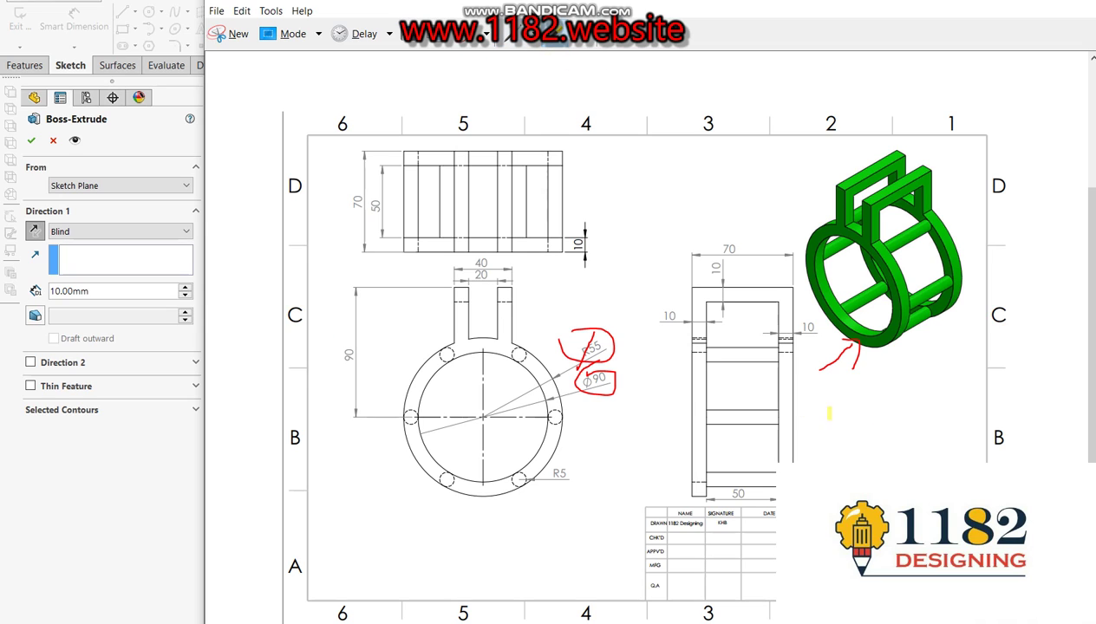
Step: Highlight the right-hand 10 dimension in yellow and accept the 10 mm ring extrusion
drag(769, 319, 768, 315)
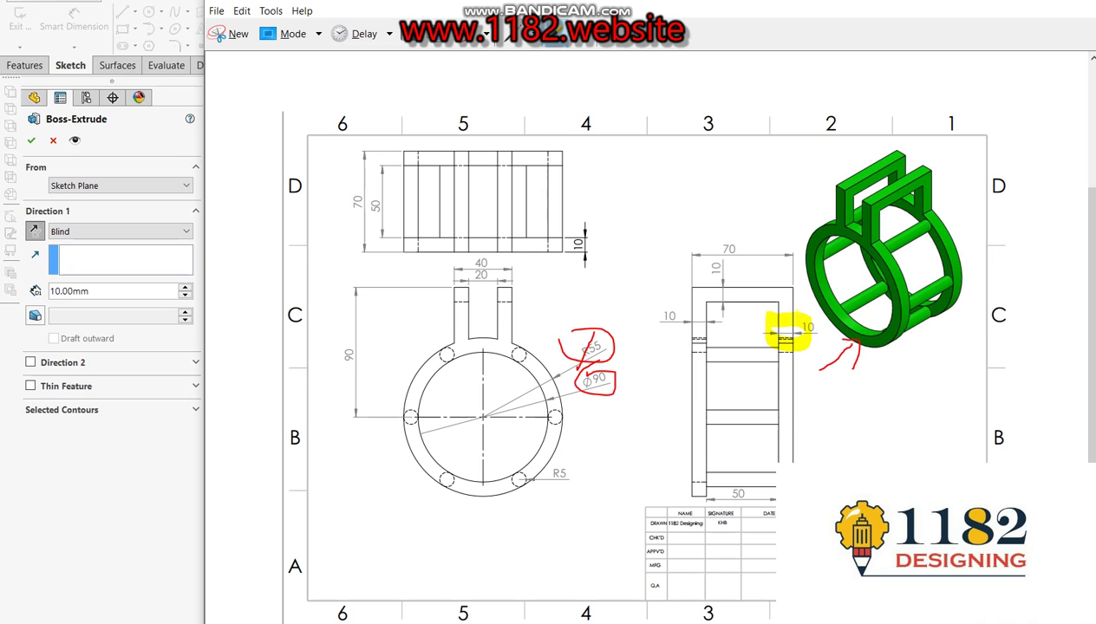
drag(814, 323, 820, 345)
click(93, 490)
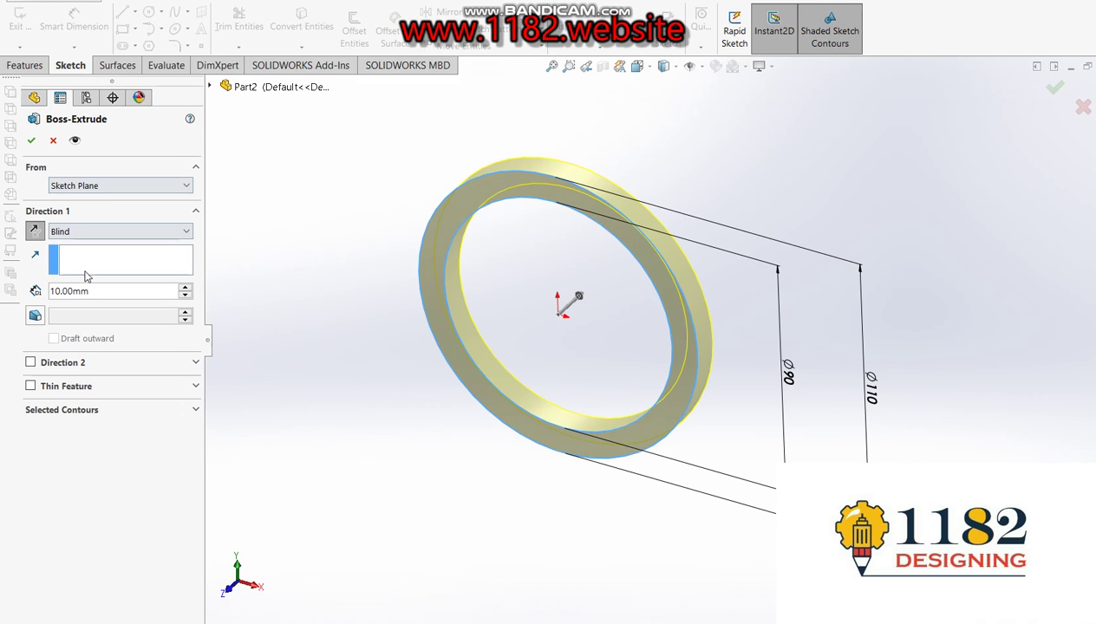
click(31, 139)
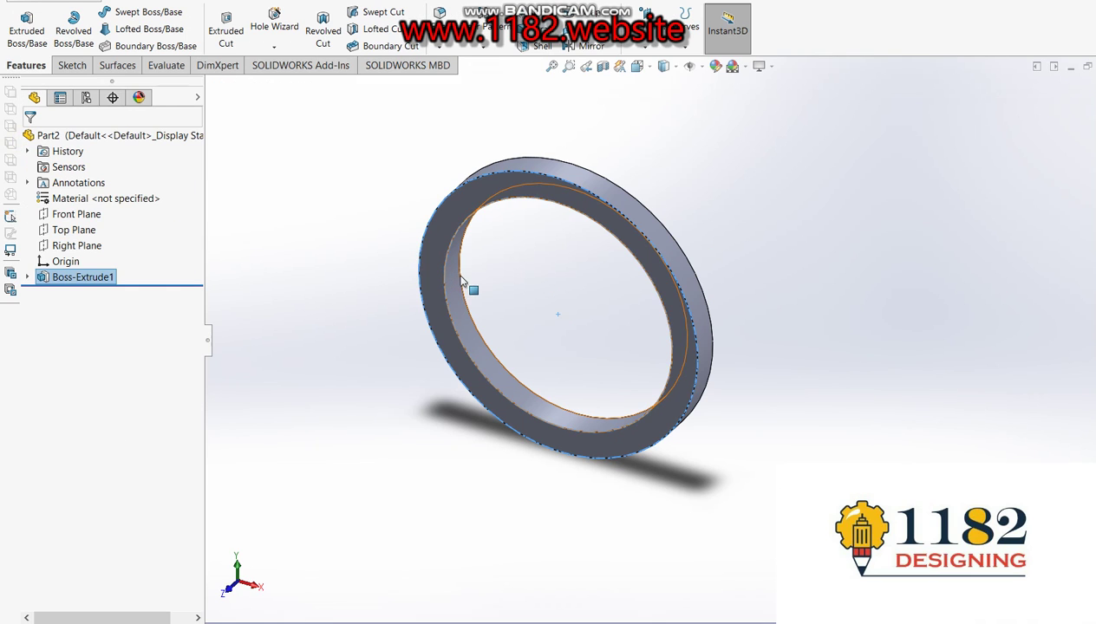
key(alt+Tab)
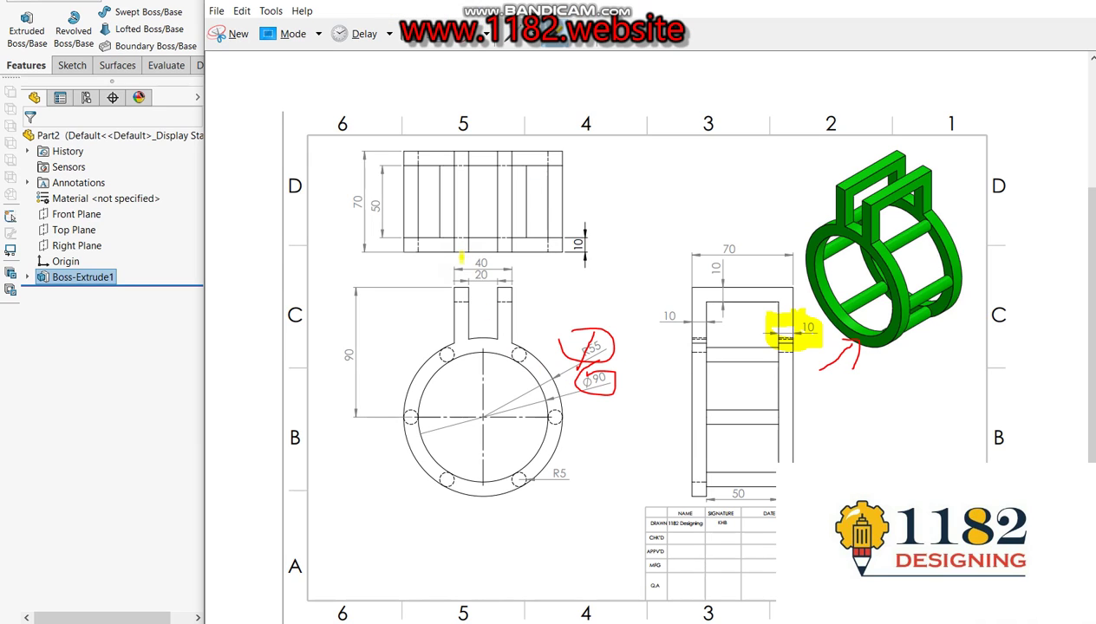
Step: Highlight the 40 and 20 slot dimensions and the 90 height dimension in yellow
drag(460, 256, 455, 253)
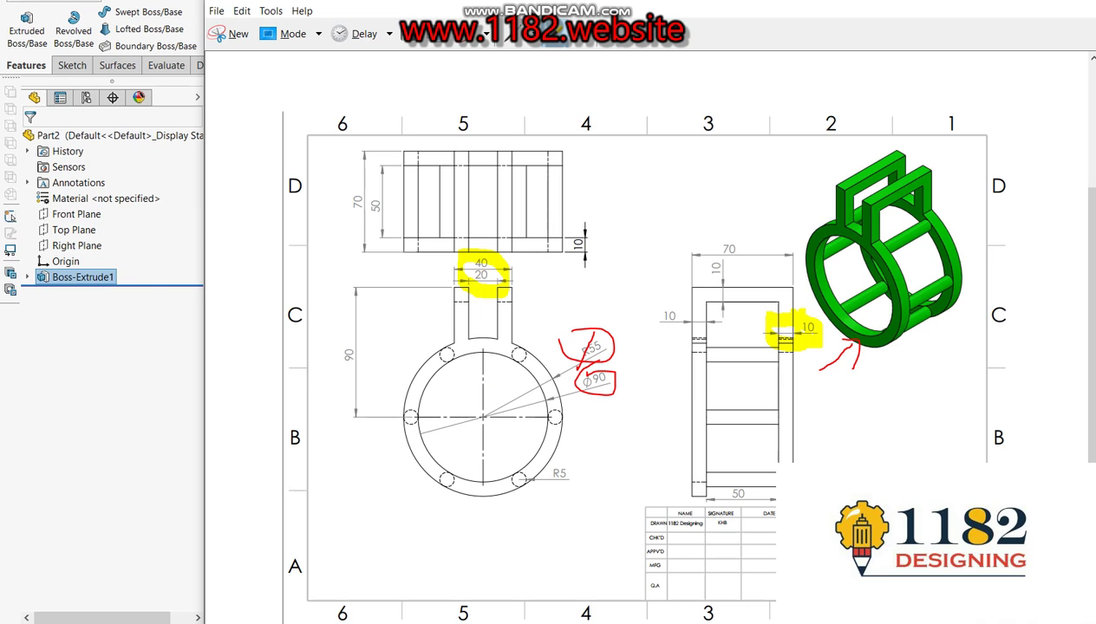
mouse_move(330, 355)
mouse_down()
mouse_move(345, 375)
mouse_move(339, 329)
mouse_move(321, 364)
mouse_up()
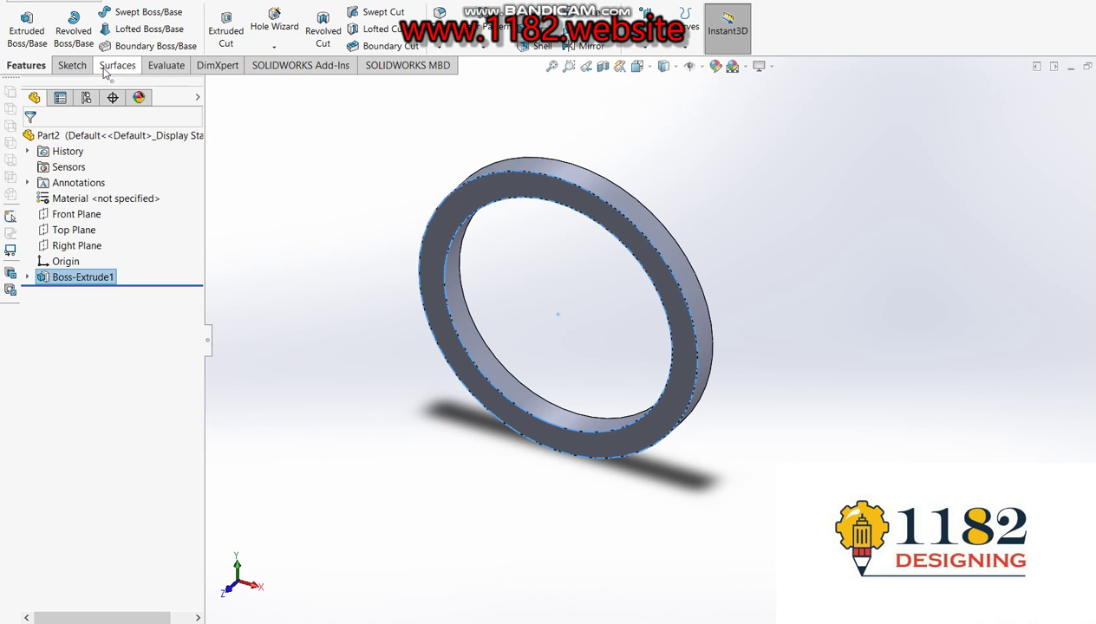
click(27, 28)
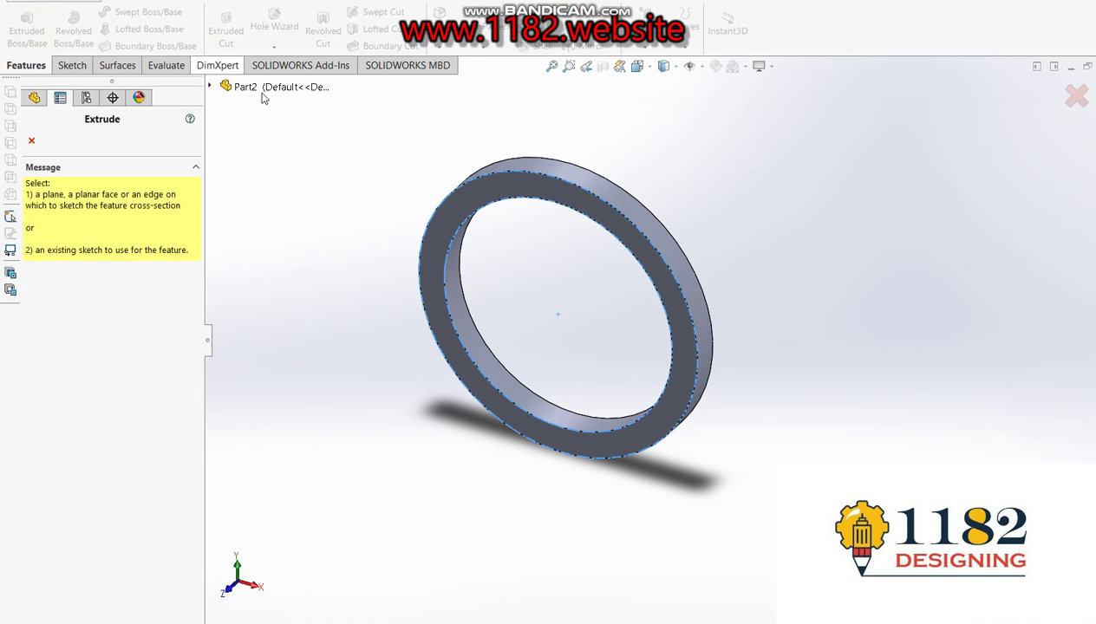
Step: On the ring's front face, draw a vertical centreline from the origin, dimensioned 90 mm
click(501, 194)
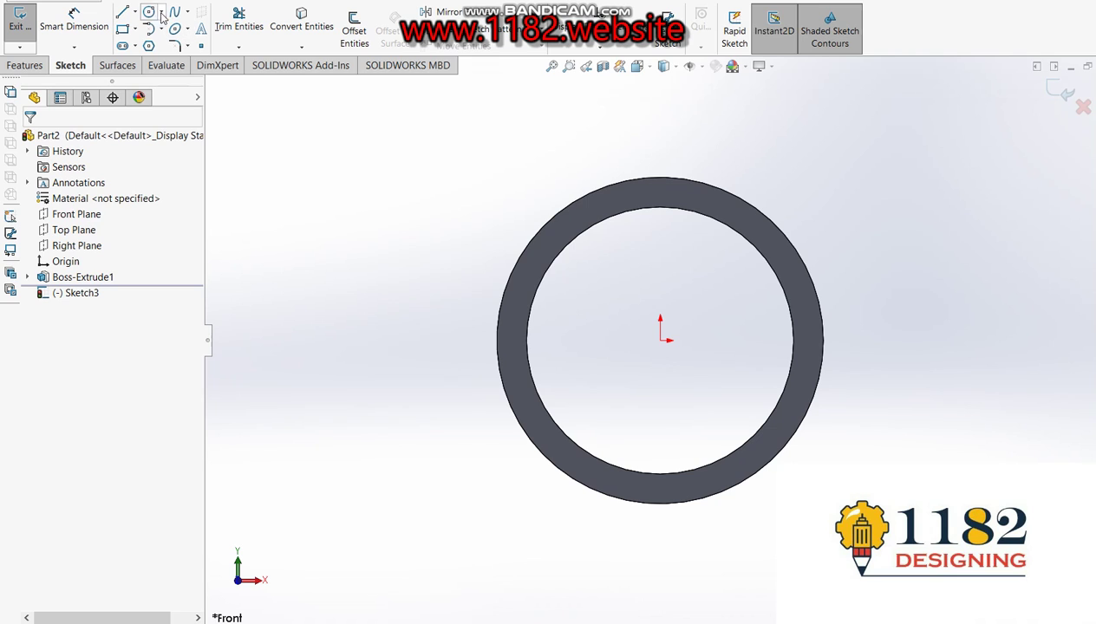
click(136, 14)
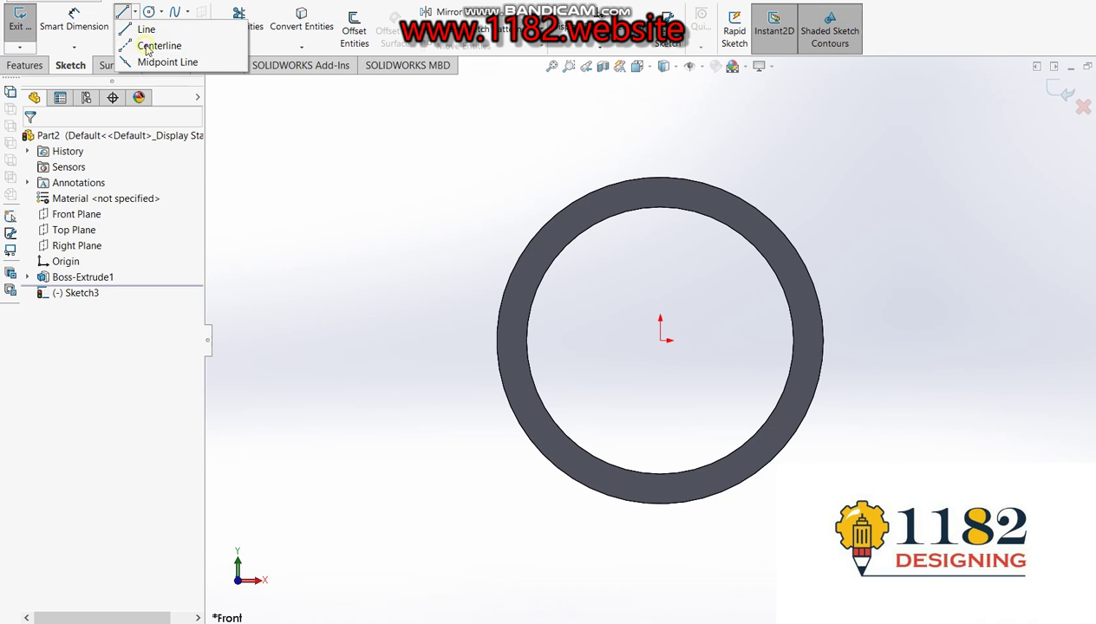
click(155, 45)
click(661, 339)
click(661, 115)
key(Escape)
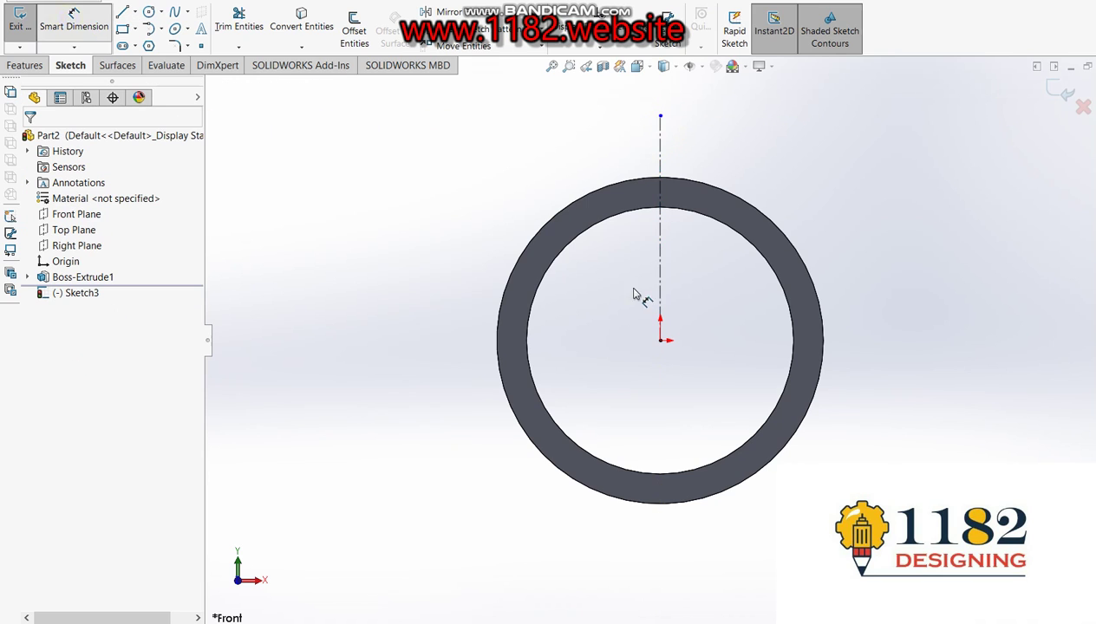
click(661, 289)
click(394, 251)
text(90)
key(Return)
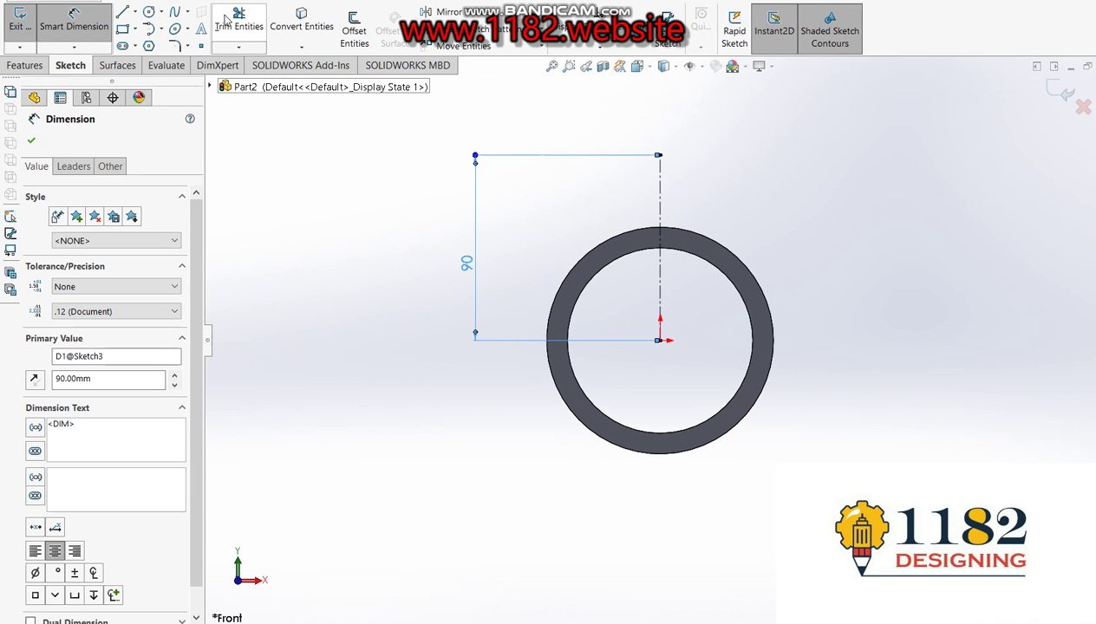
Step: Set up Offset Entities with a 20 mm distance
click(354, 26)
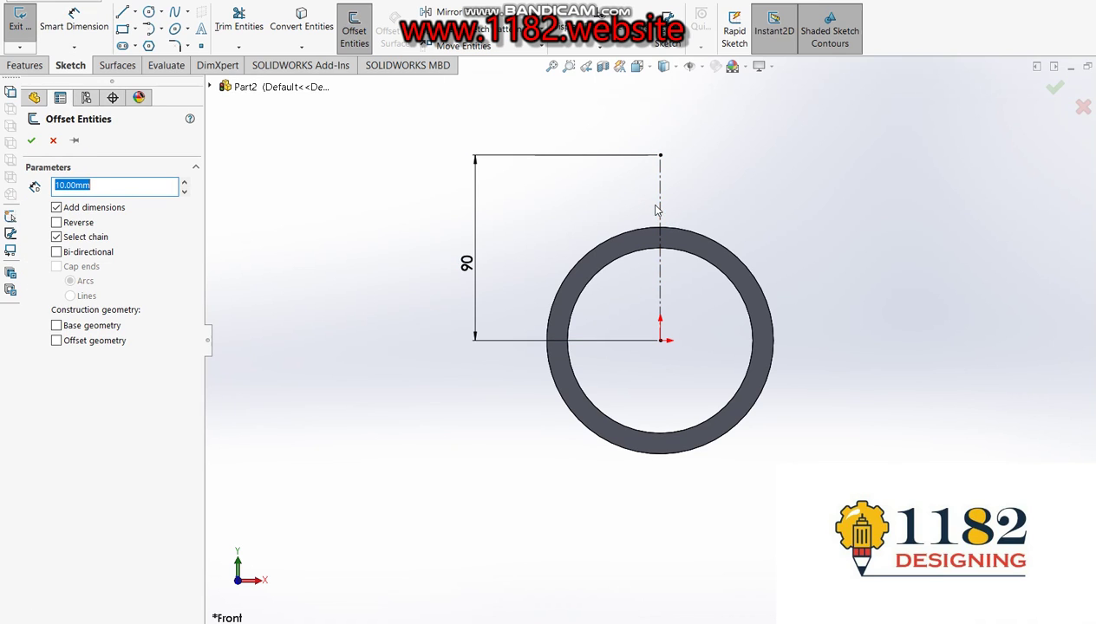
text(20)
key(Return)
Step: Offset the centreline 20 mm to the right and 20 mm to the left
click(663, 204)
click(710, 206)
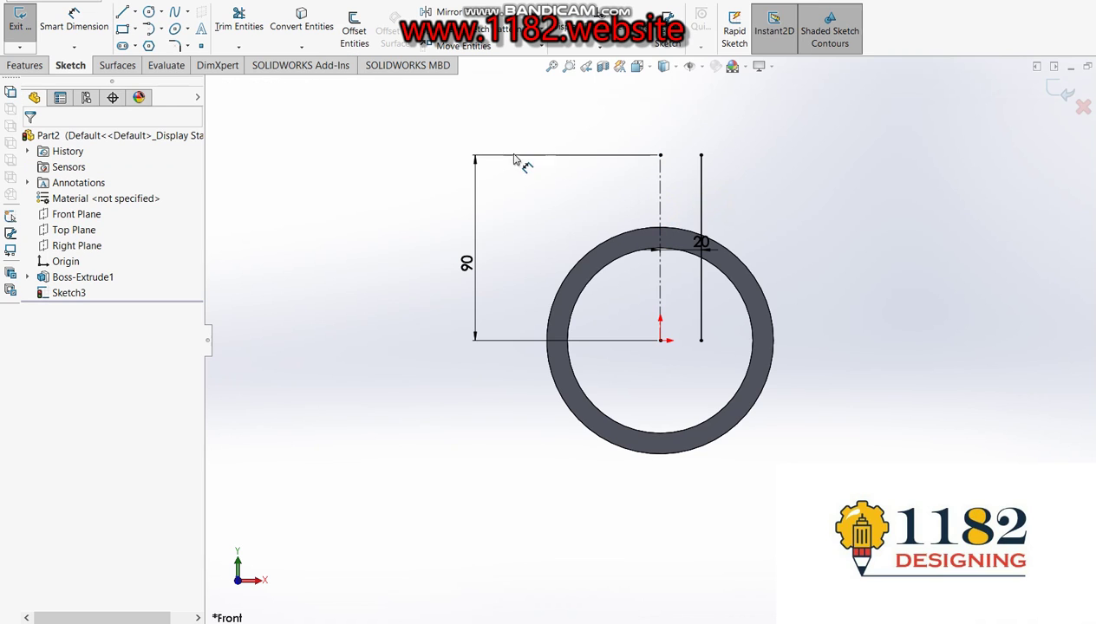
click(354, 30)
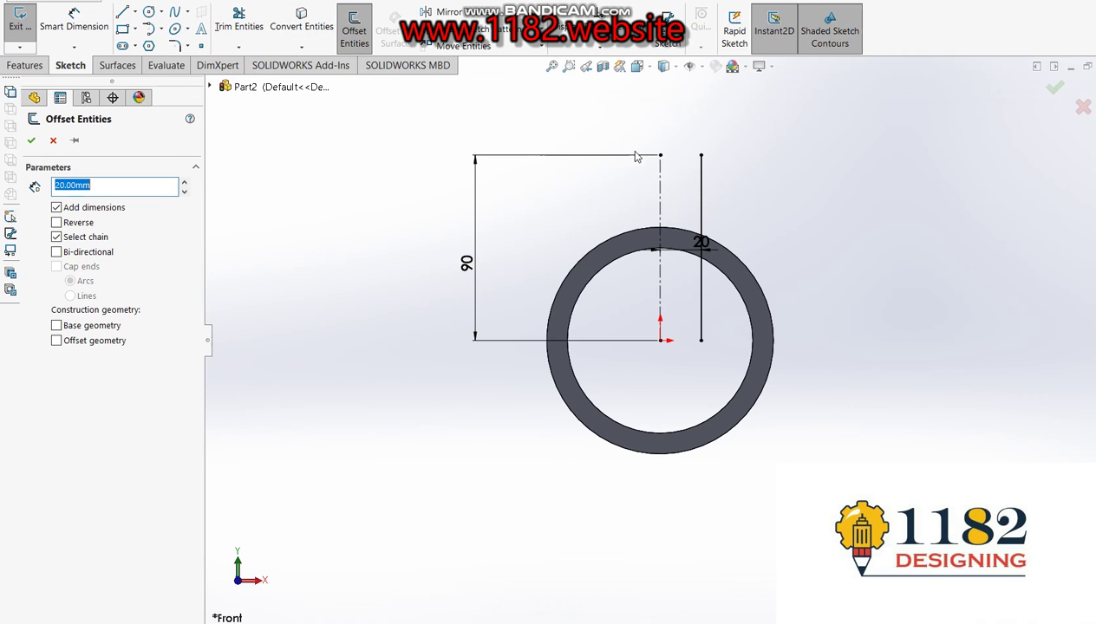
click(659, 184)
click(597, 186)
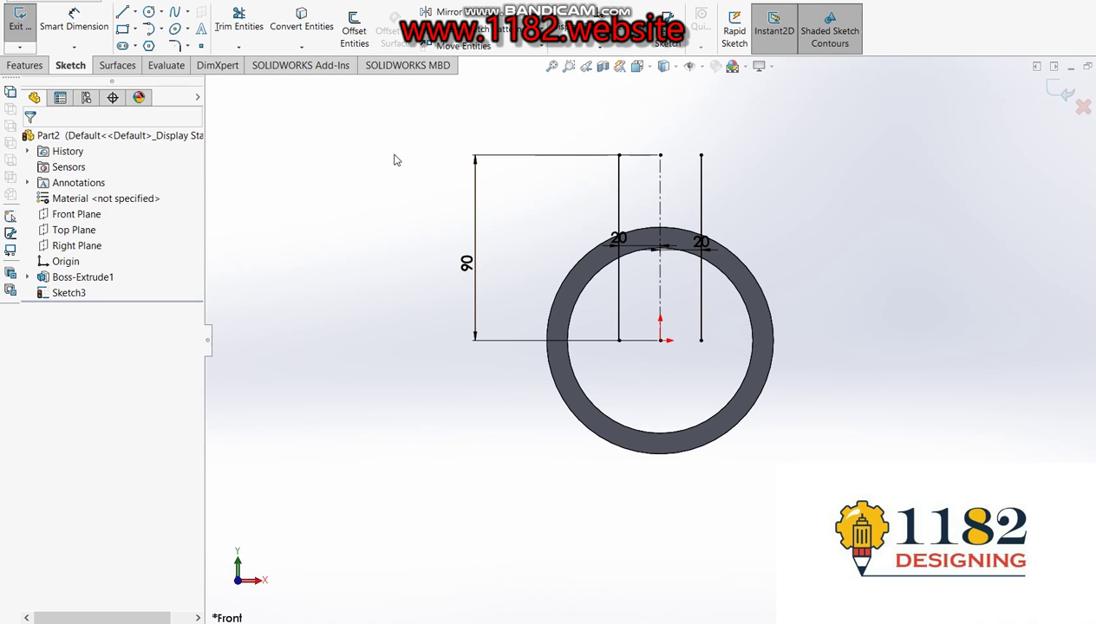
Step: Offset both outer lines 10 mm inward toward the centreline
click(354, 30)
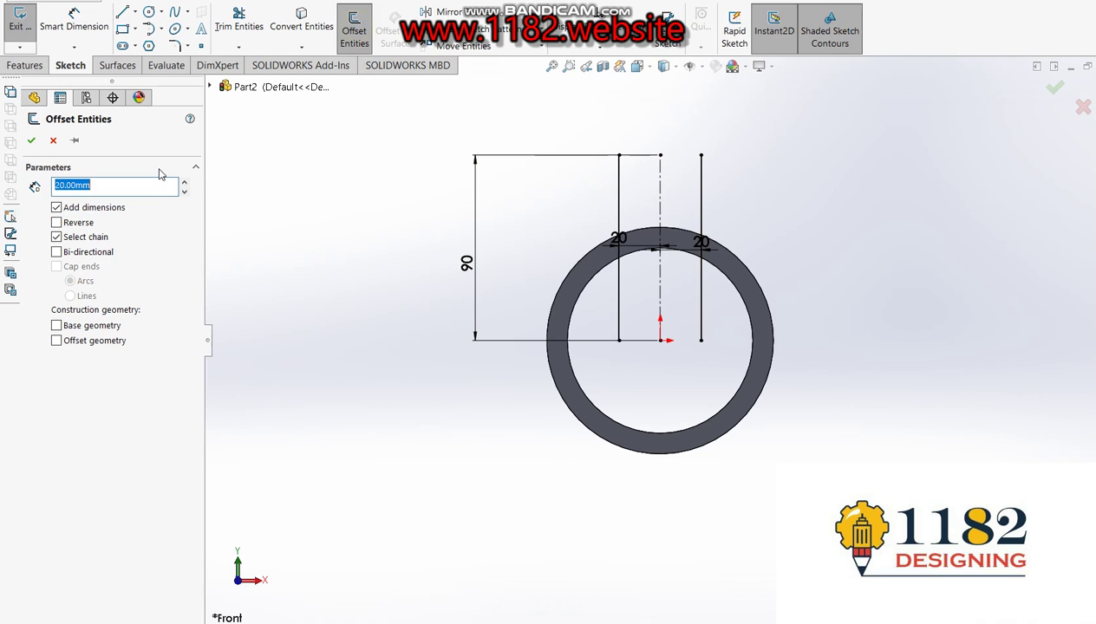
text(10)
key(Return)
click(618, 201)
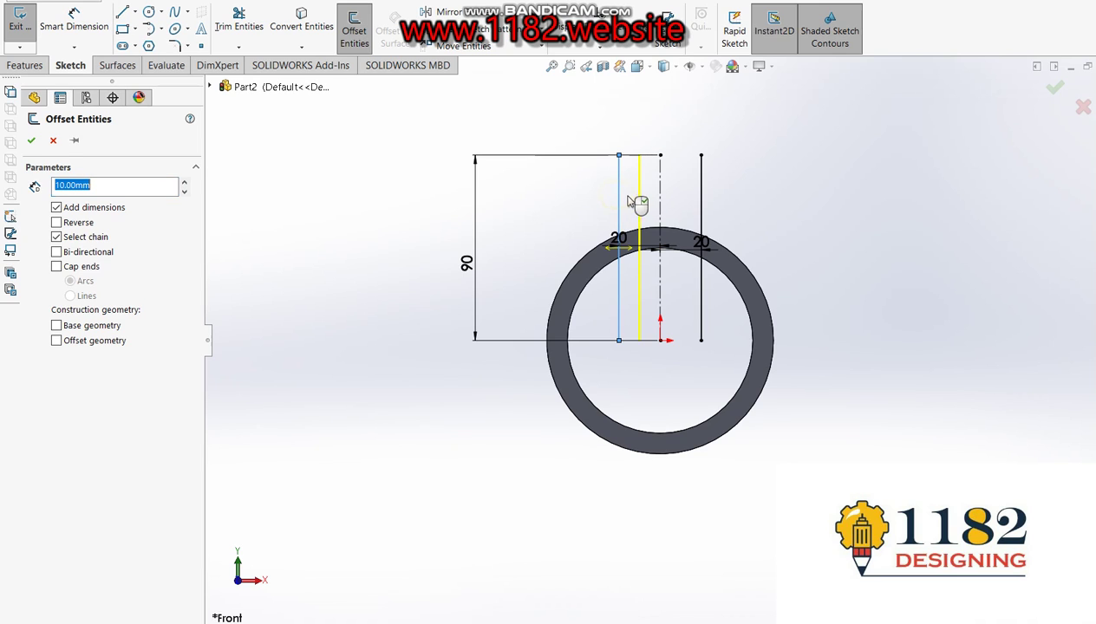
click(650, 196)
key(Return)
click(700, 198)
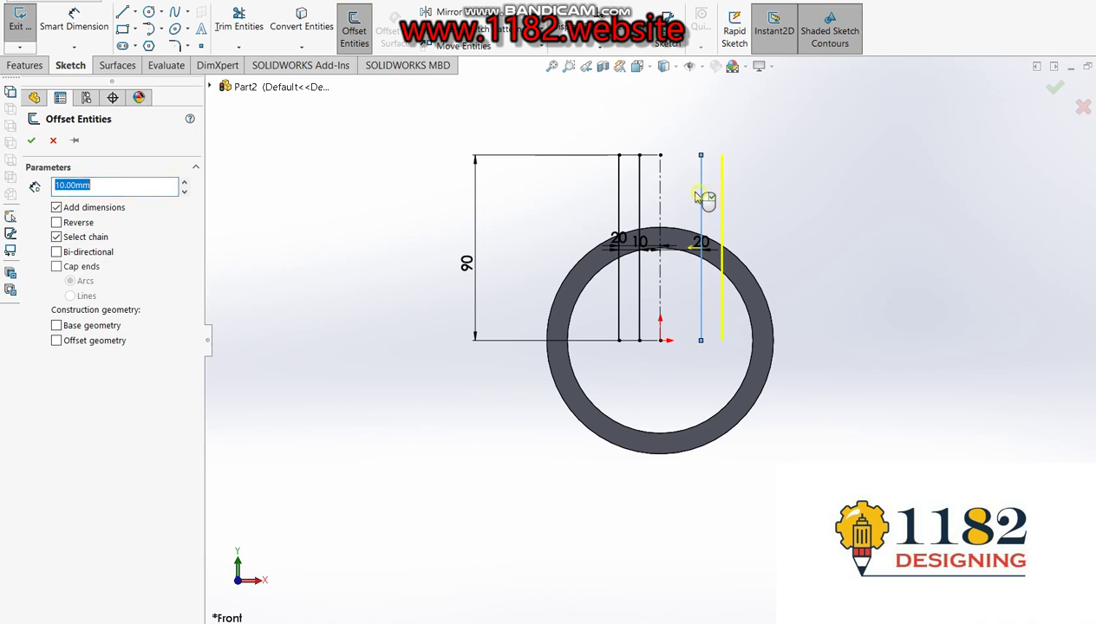
click(692, 196)
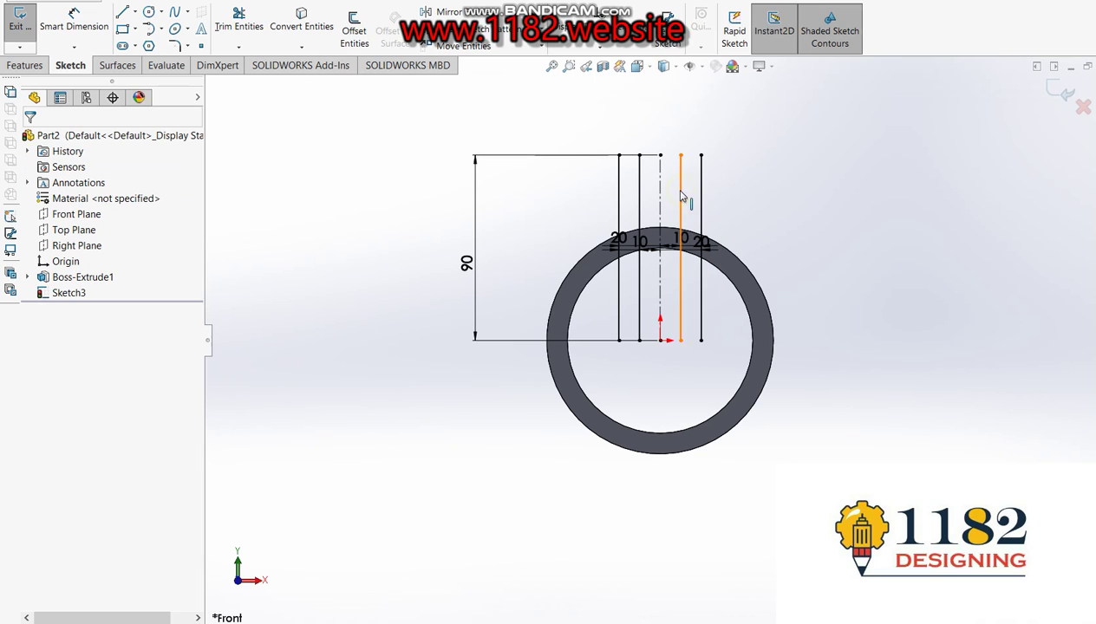
click(124, 14)
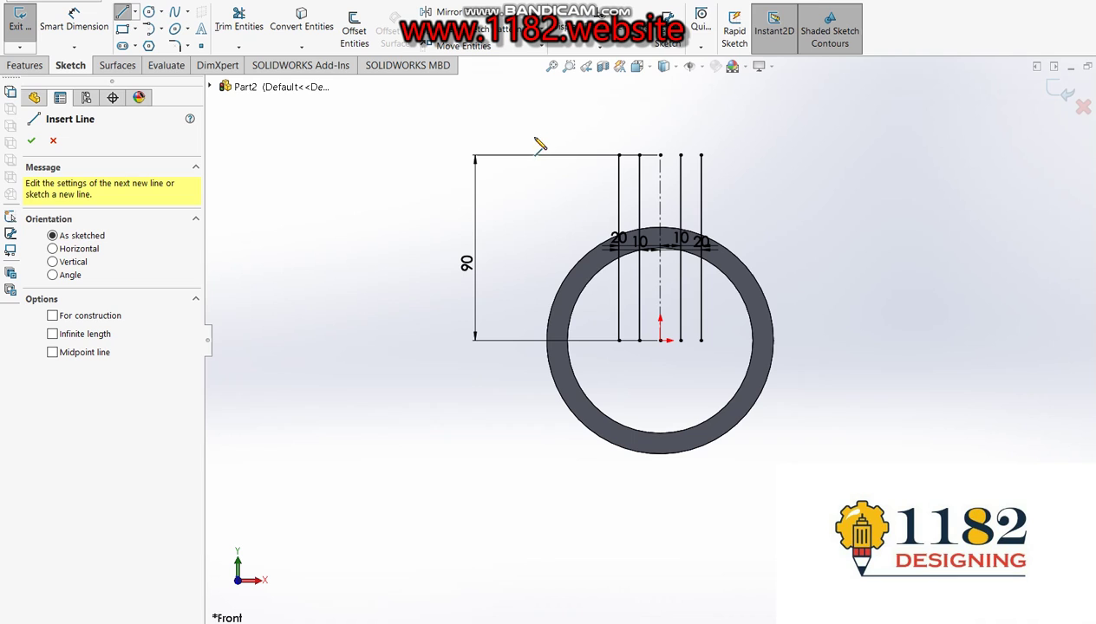
Step: Cap the outer lines with a 40 mm horizontal line and convert the ring's outer edge into the sketch
click(618, 156)
click(700, 155)
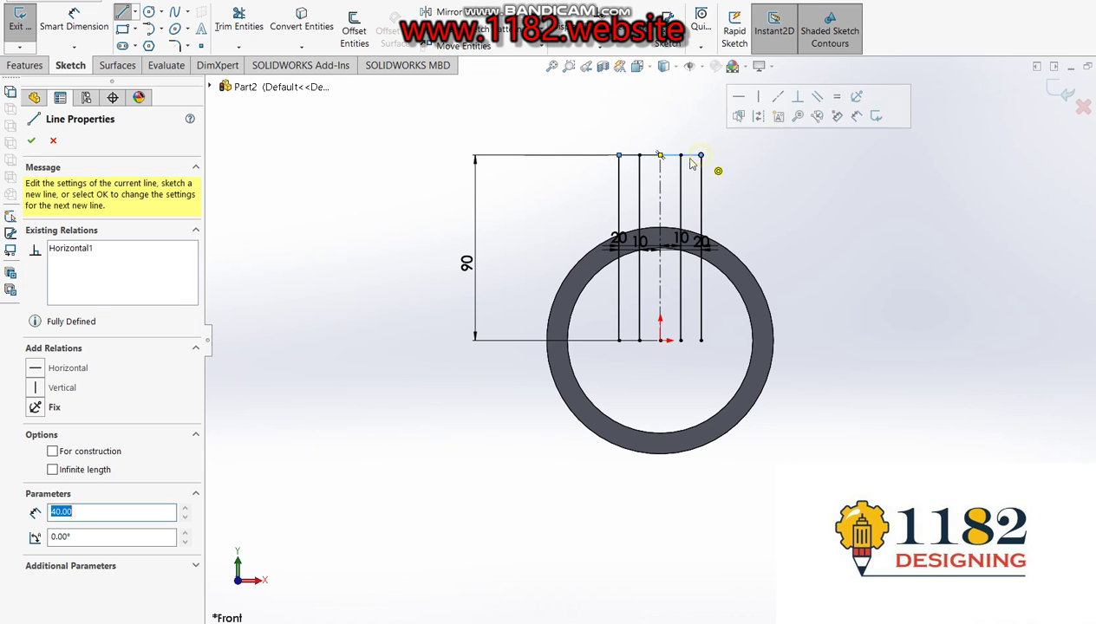
click(288, 24)
click(574, 269)
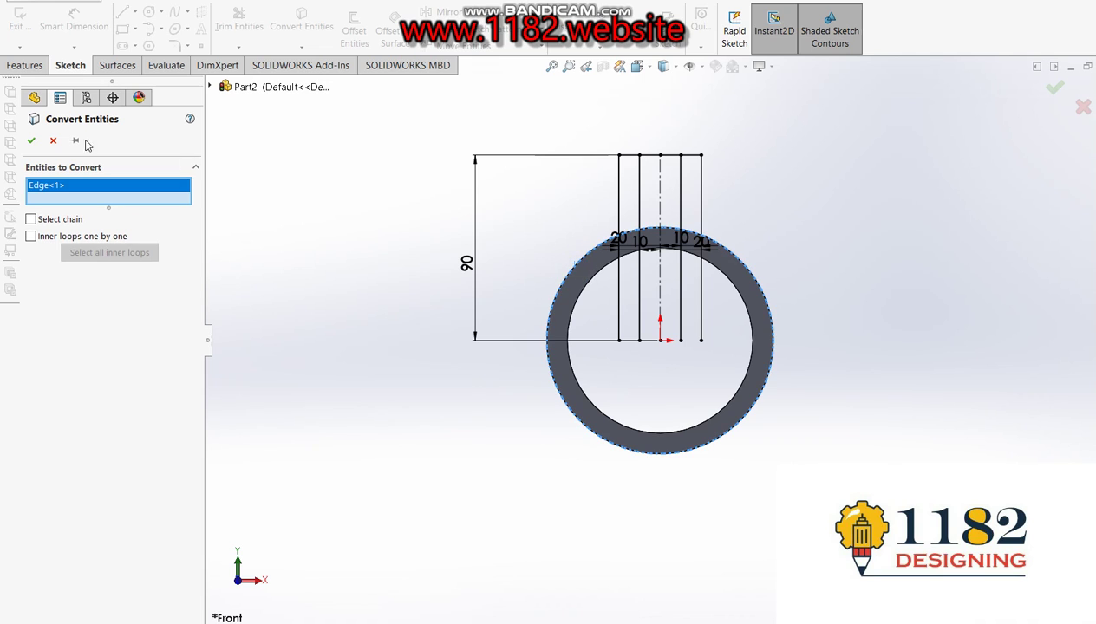
click(31, 140)
scroll(631, 197, down, 3)
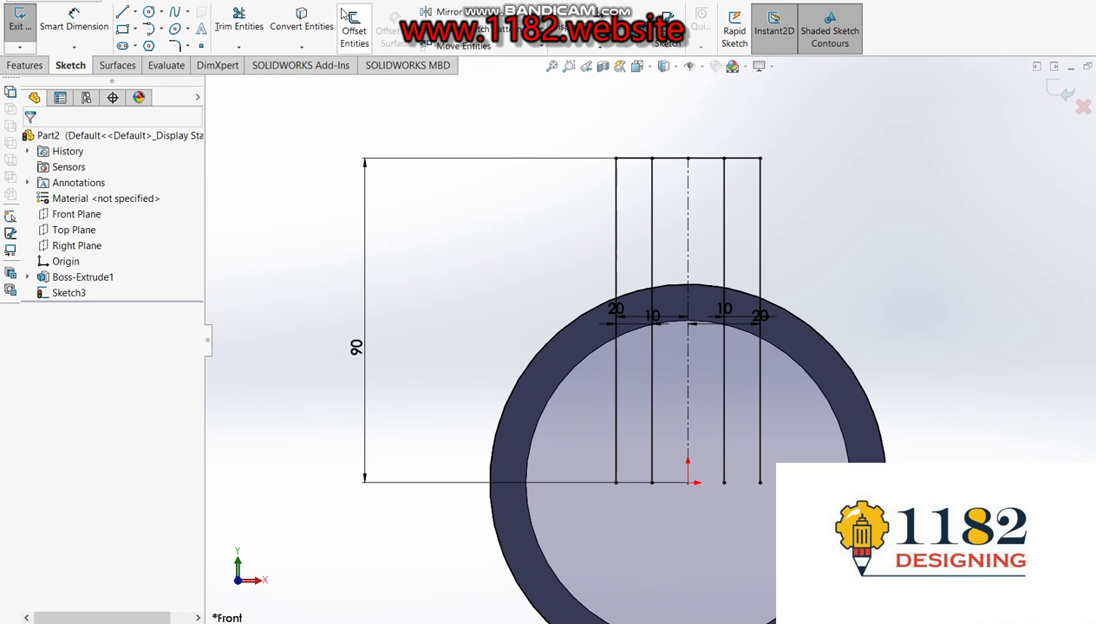
click(239, 26)
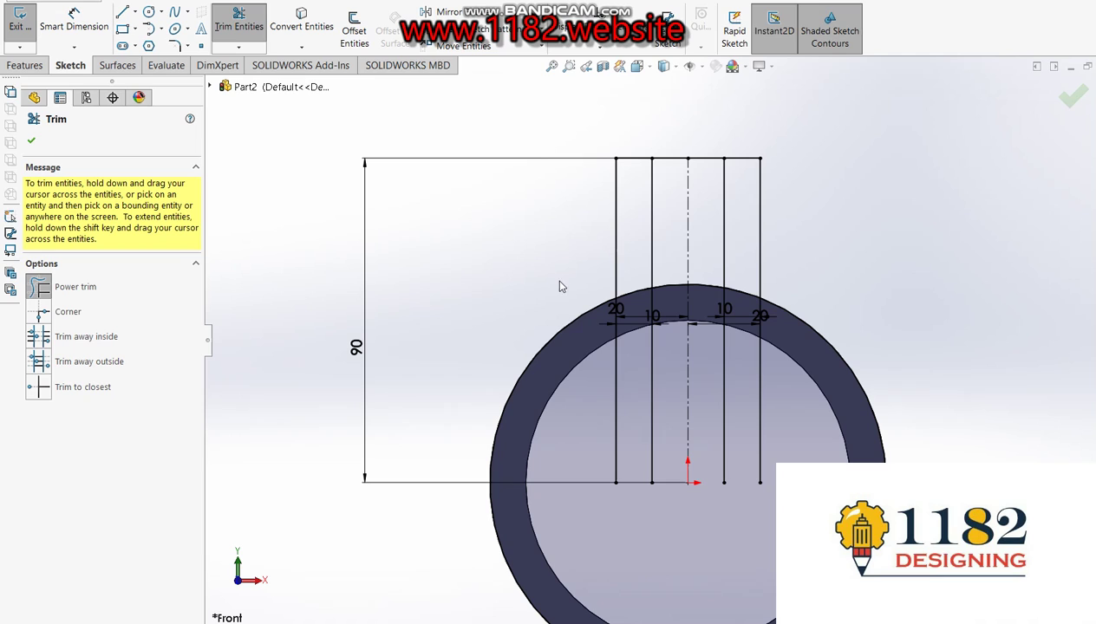
Step: Power-trim the extra lines, the centreline and the circle portions, leaving two 10 mm-wide tab profiles
drag(604, 389, 778, 386)
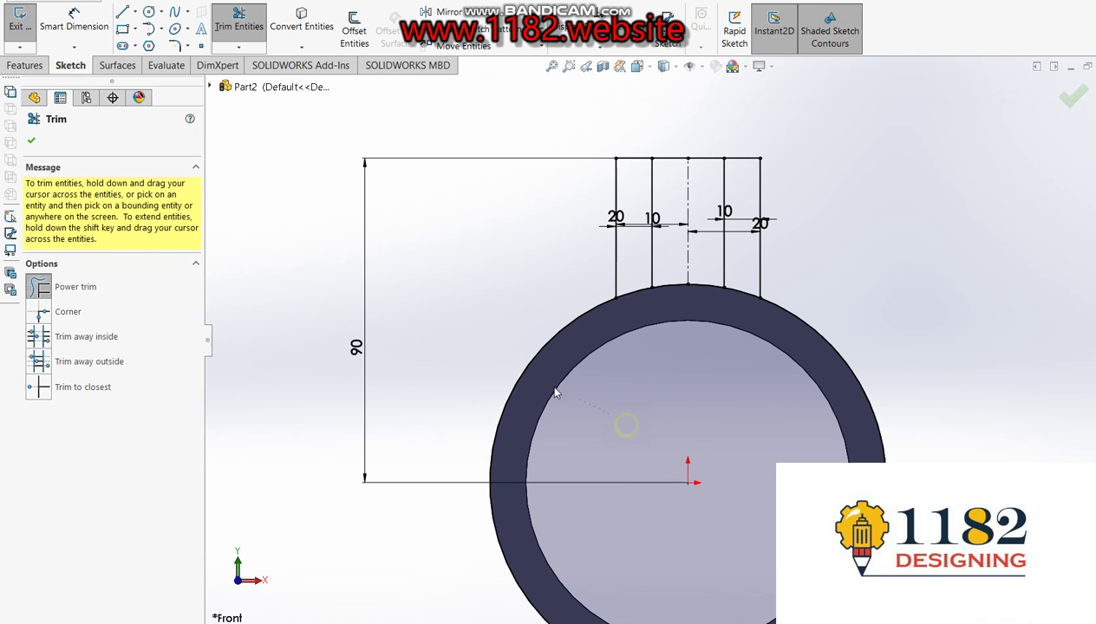
drag(556, 393, 479, 347)
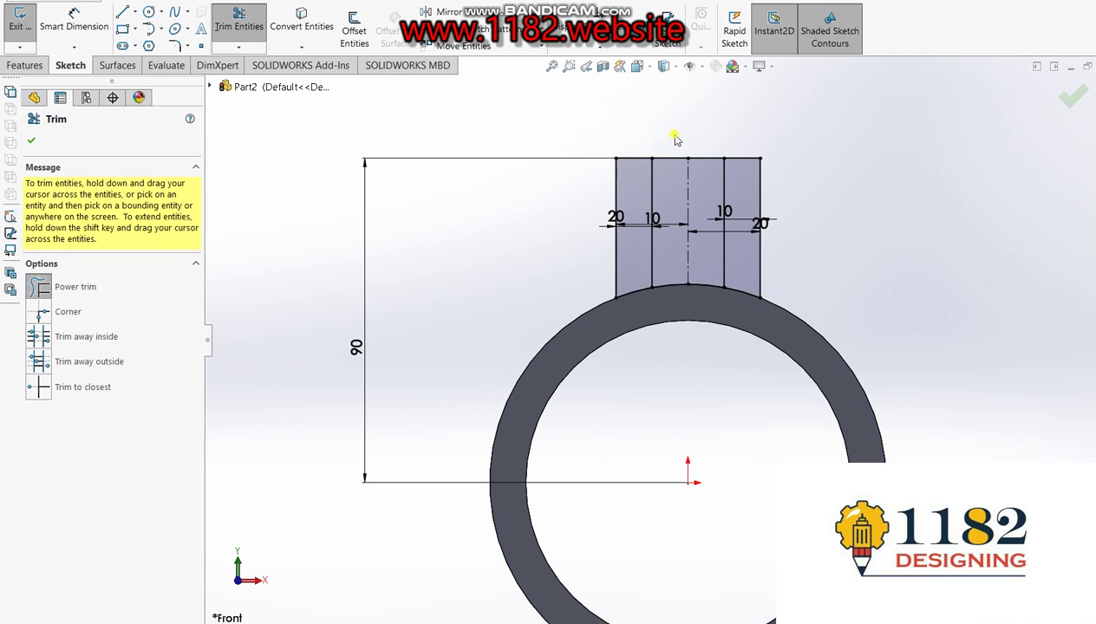
drag(675, 138, 706, 191)
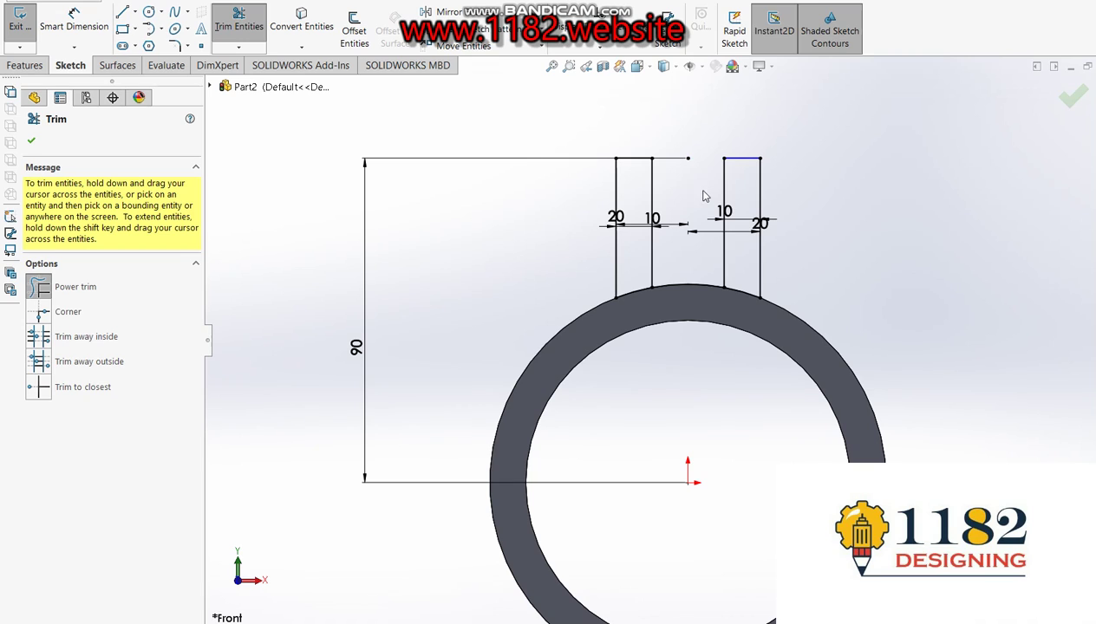
drag(683, 166, 685, 156)
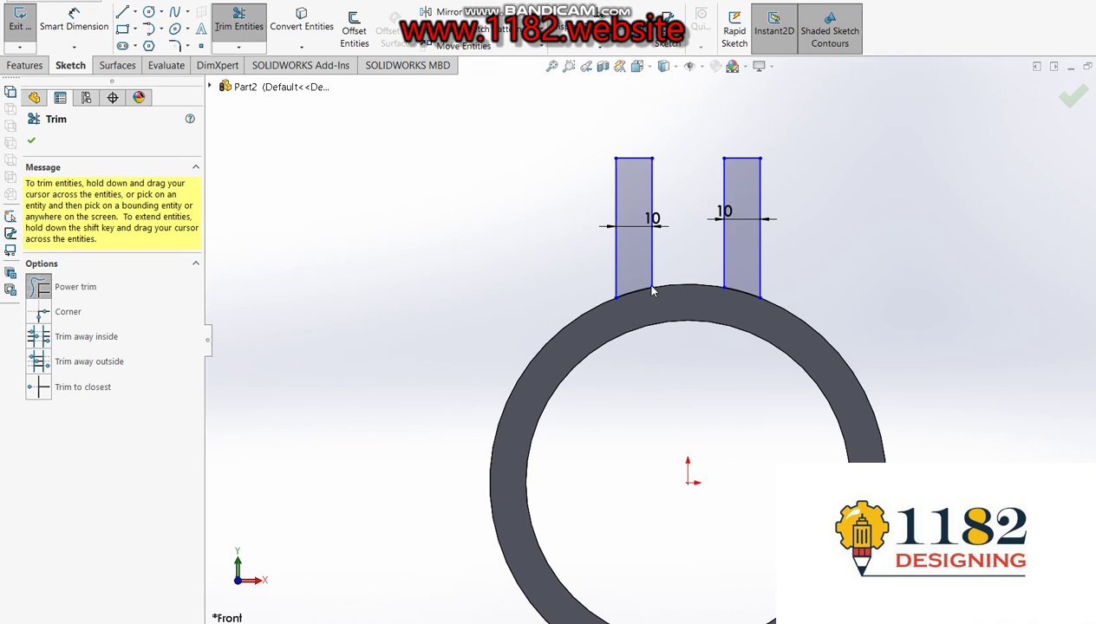
click(74, 22)
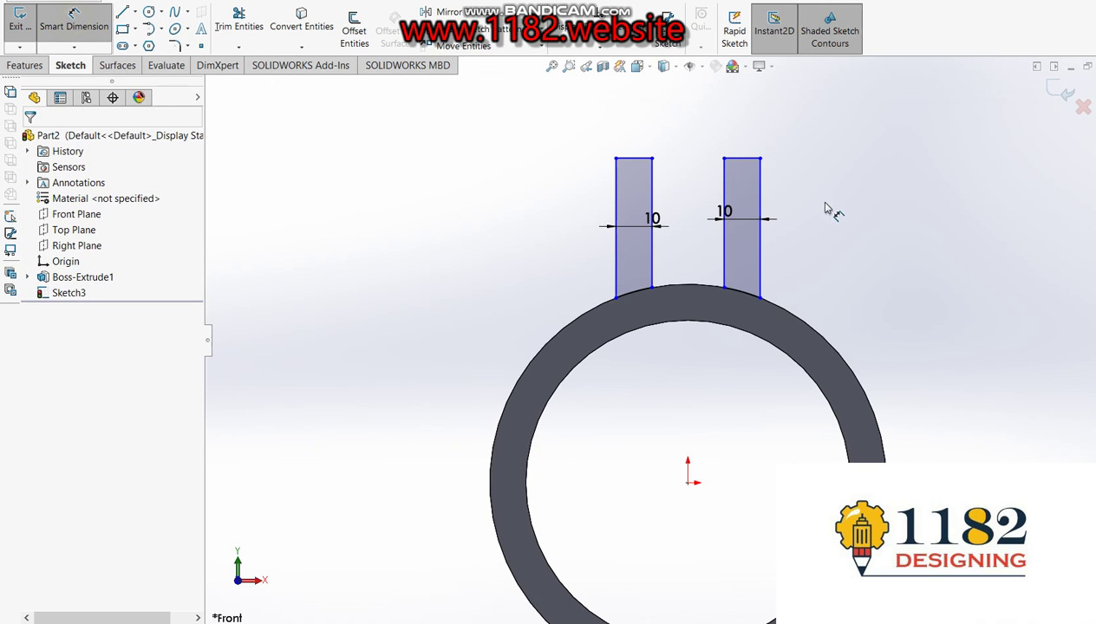
click(759, 258)
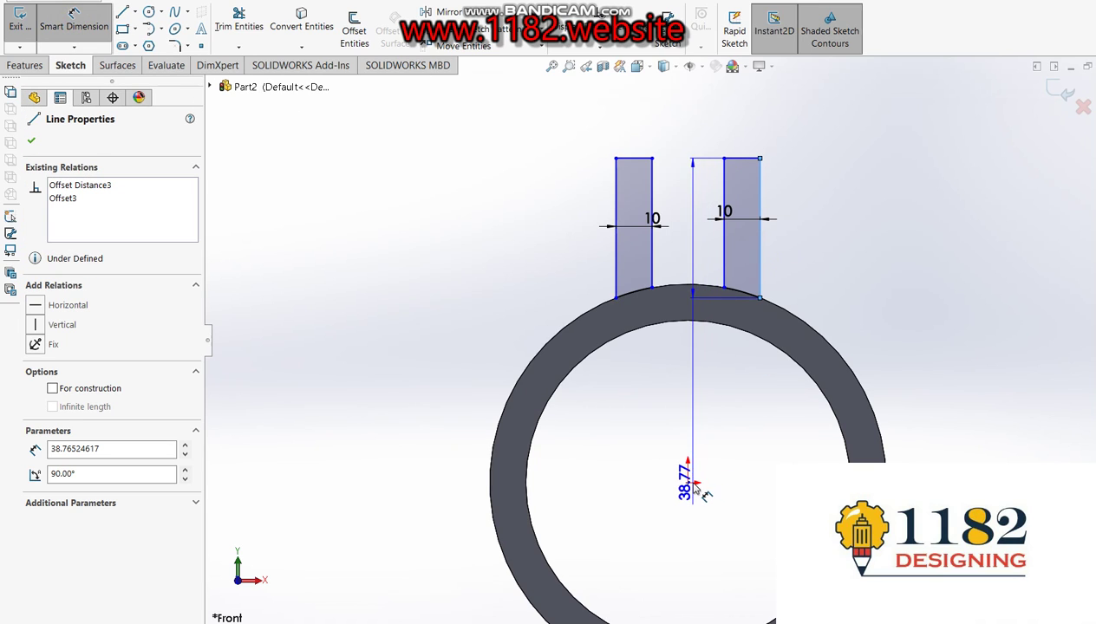
Step: Dimension the tabs: 20 mm origin to right edge, 40 mm overall width, 90 mm height
click(689, 482)
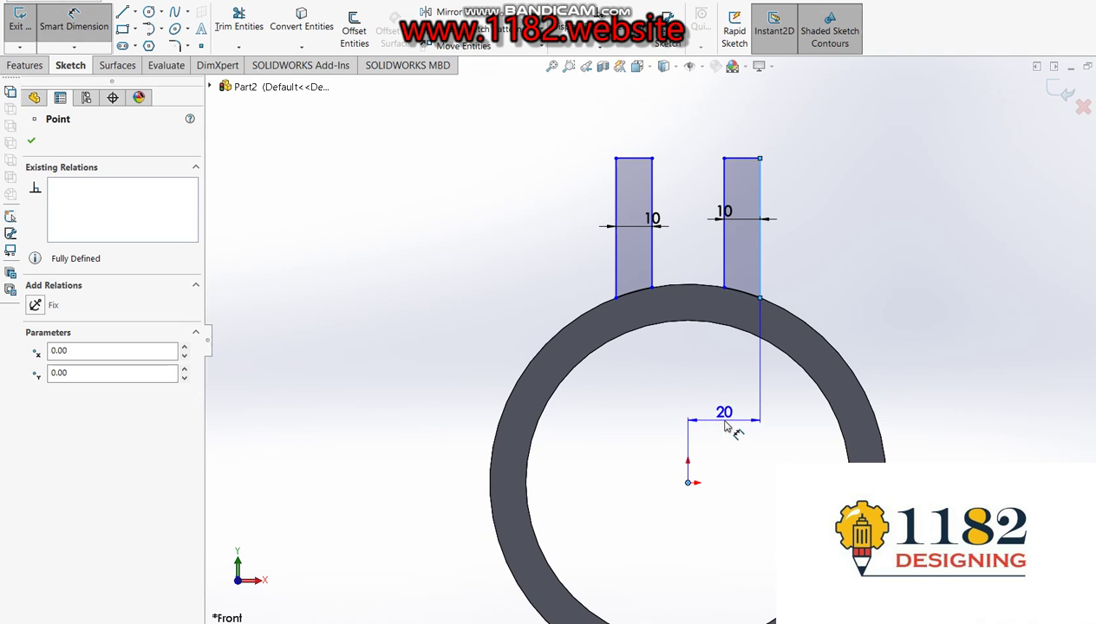
click(718, 416)
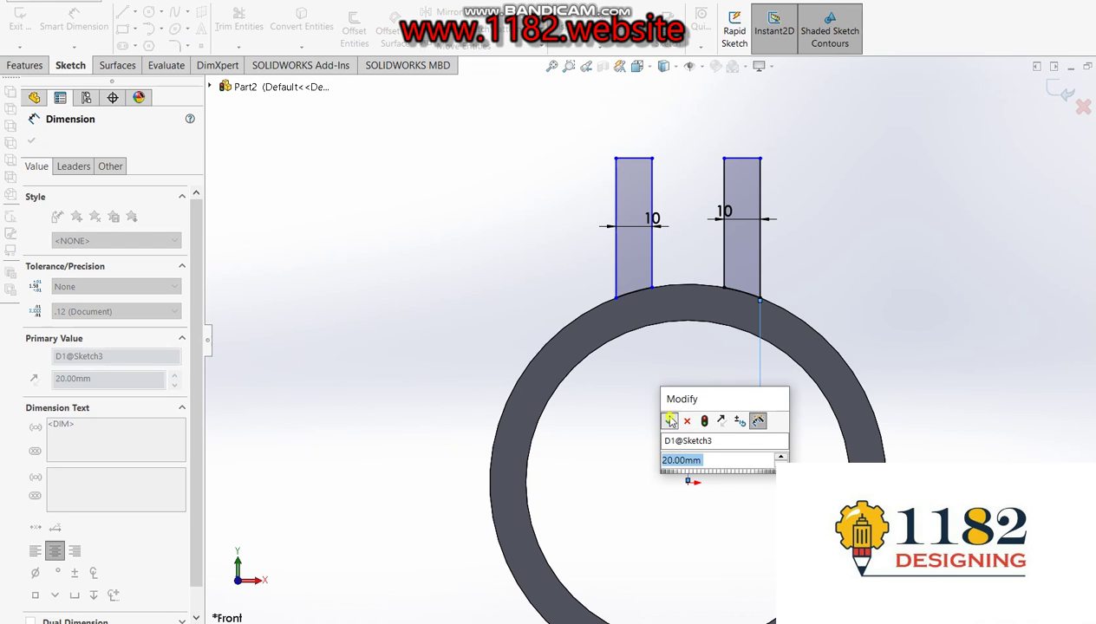
click(670, 419)
click(761, 184)
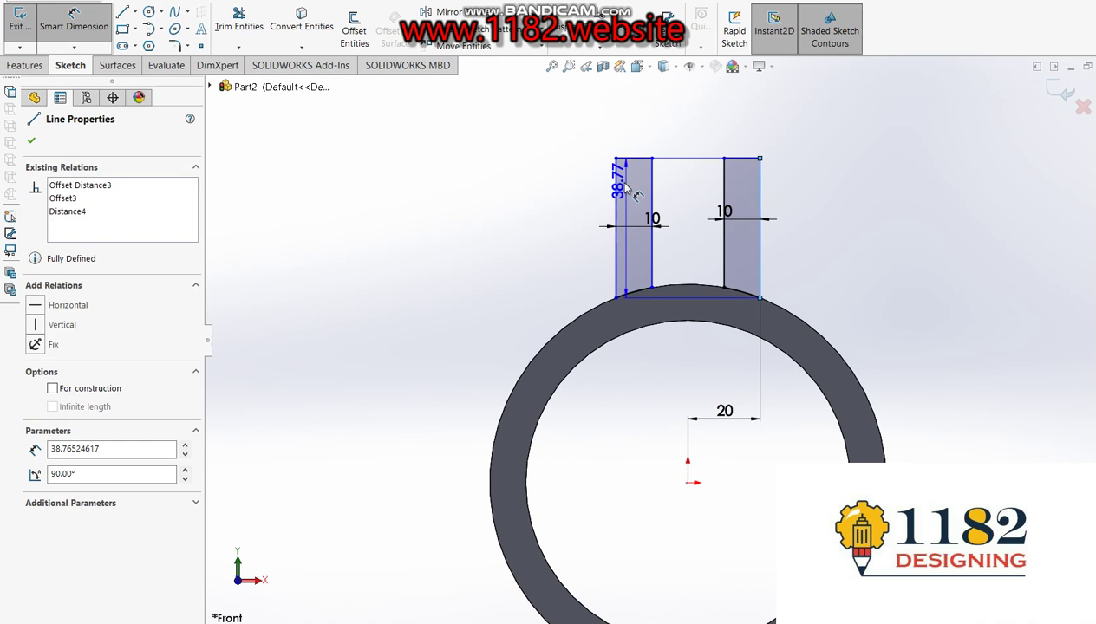
click(615, 184)
click(667, 130)
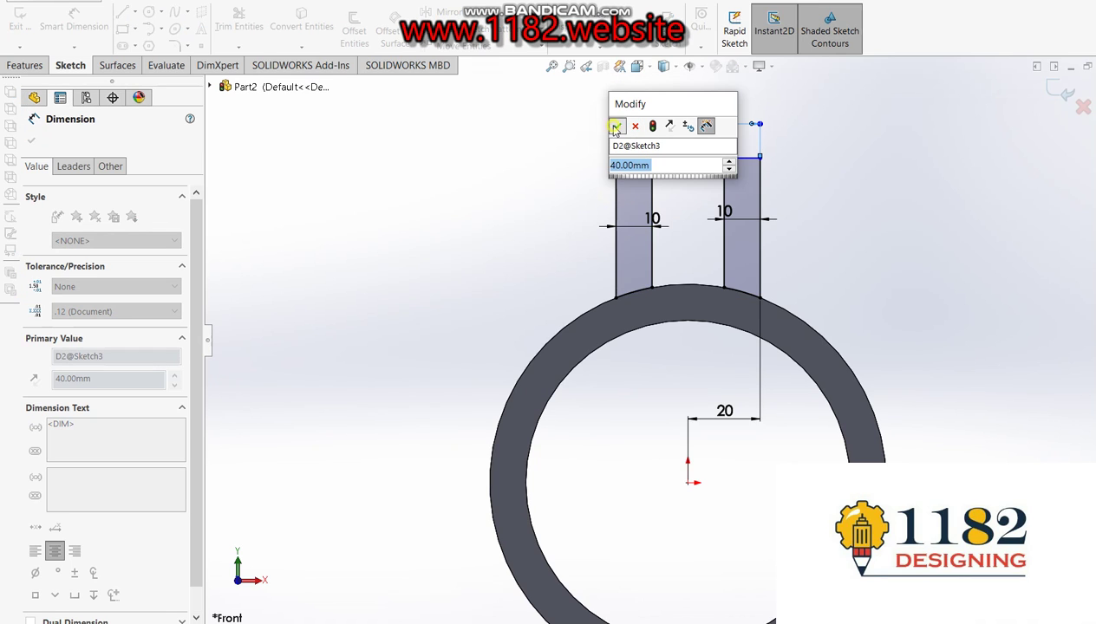
click(617, 125)
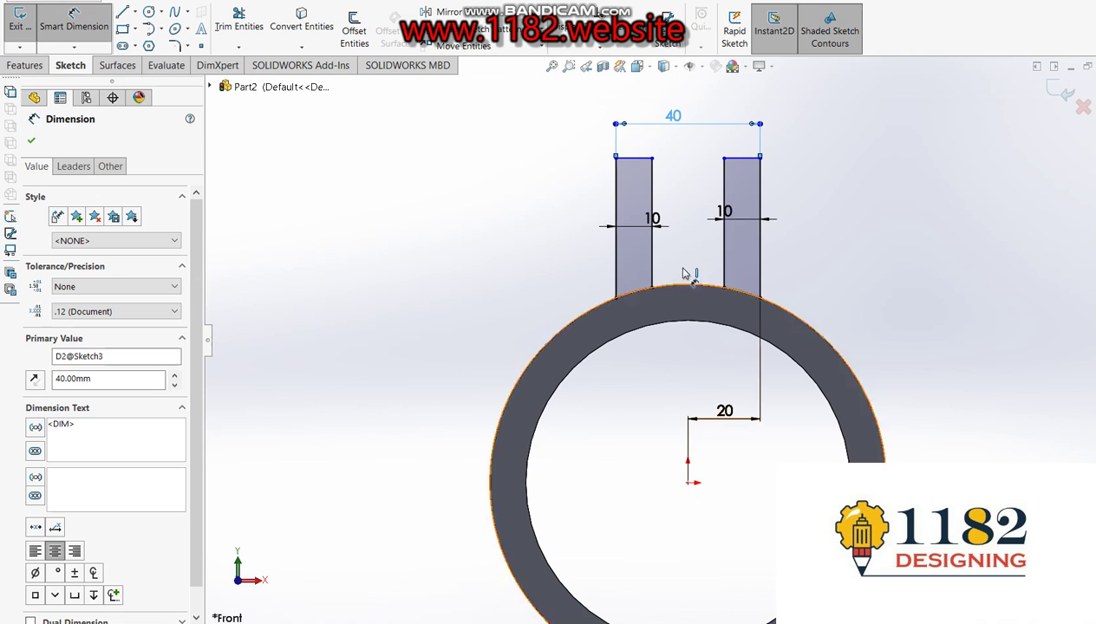
click(742, 158)
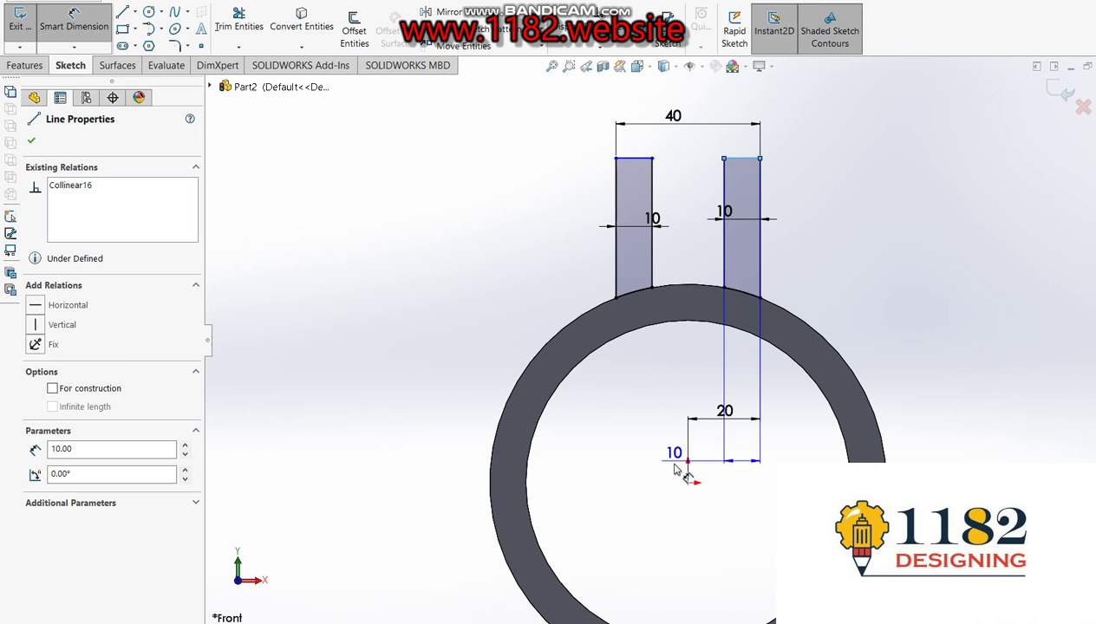
click(440, 369)
click(382, 363)
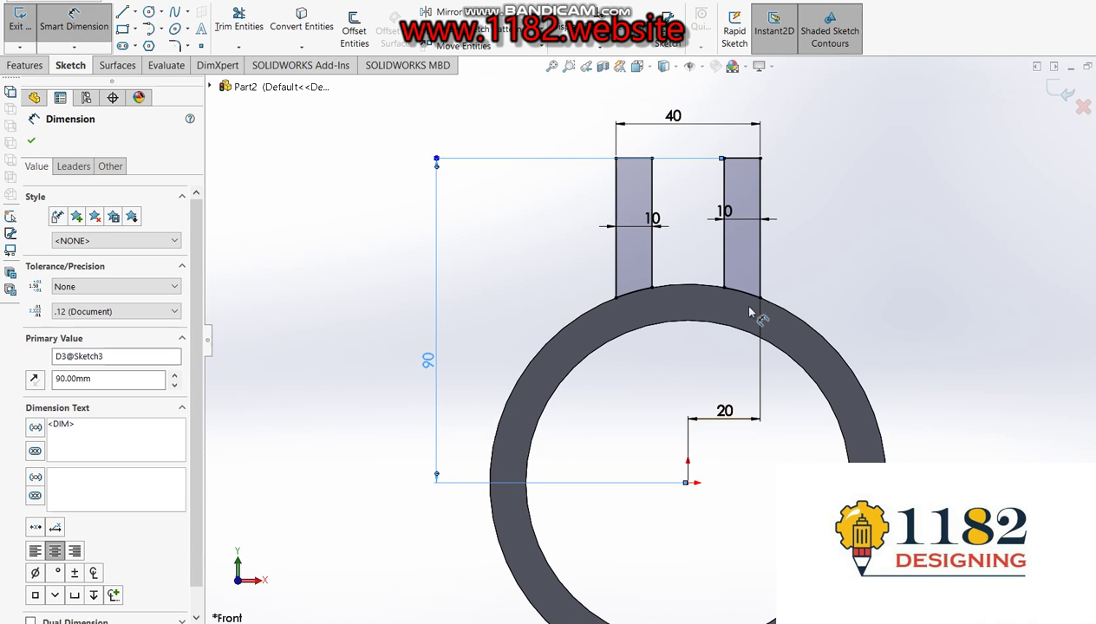
click(1059, 91)
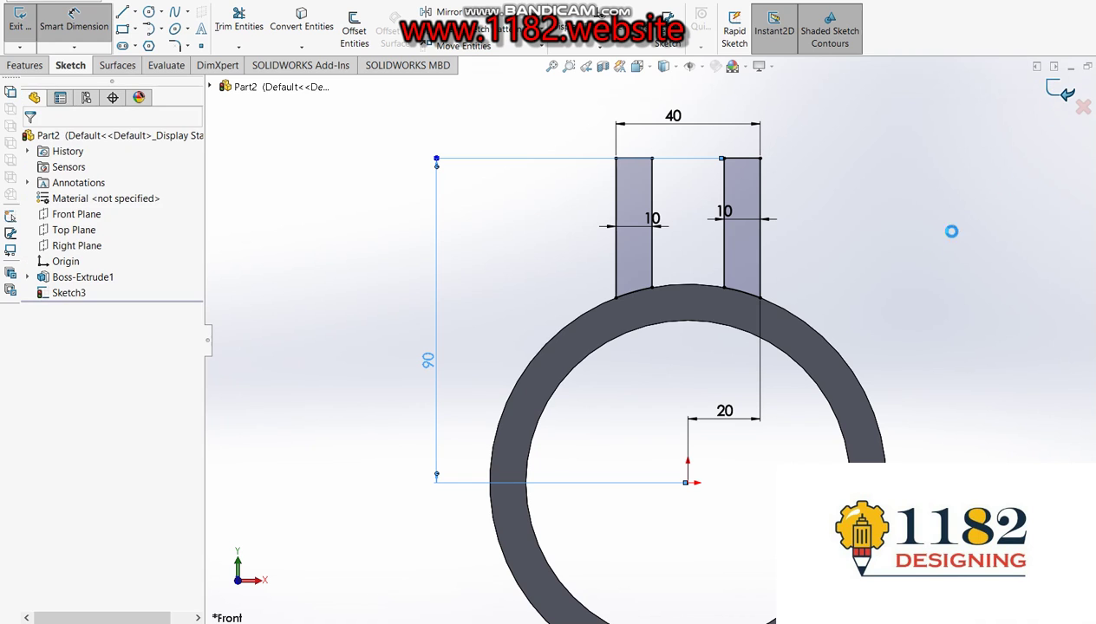
Step: Extrude the two tab profiles 10 mm in the reversed direction onto the ring
key(e)
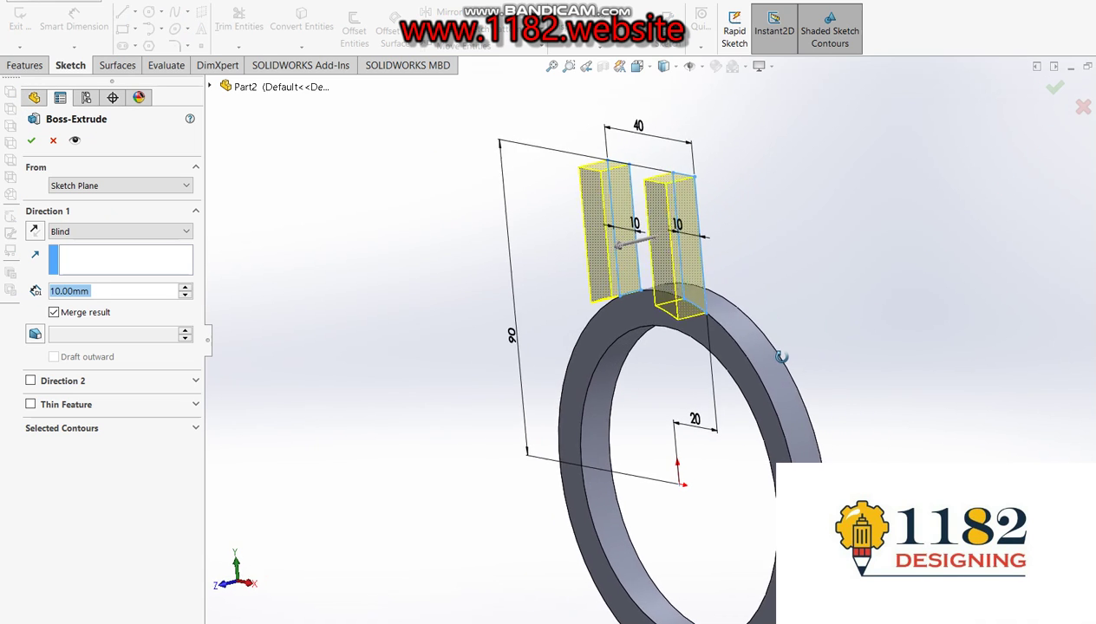
click(35, 231)
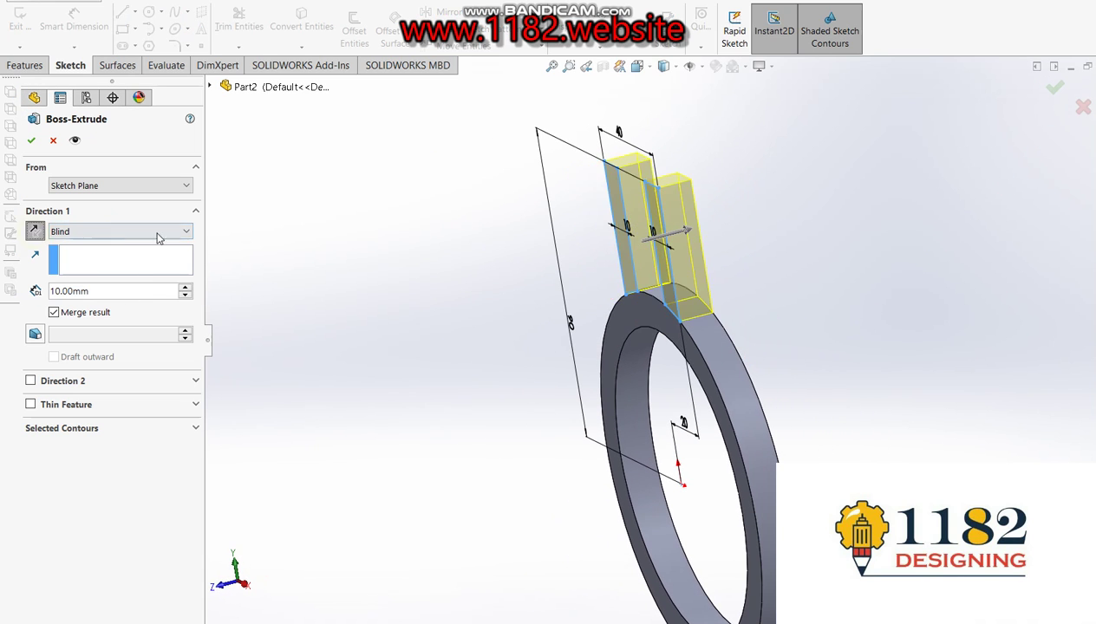
click(1053, 89)
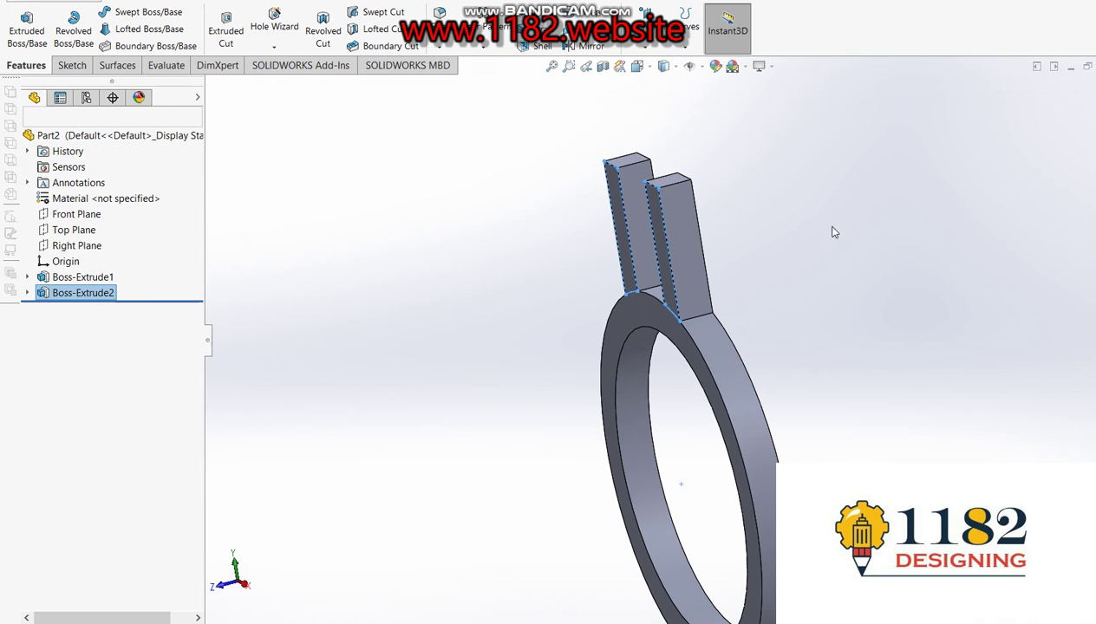
scroll(839, 224, up, 3)
click(742, 300)
middle_drag(746, 298, 787, 332)
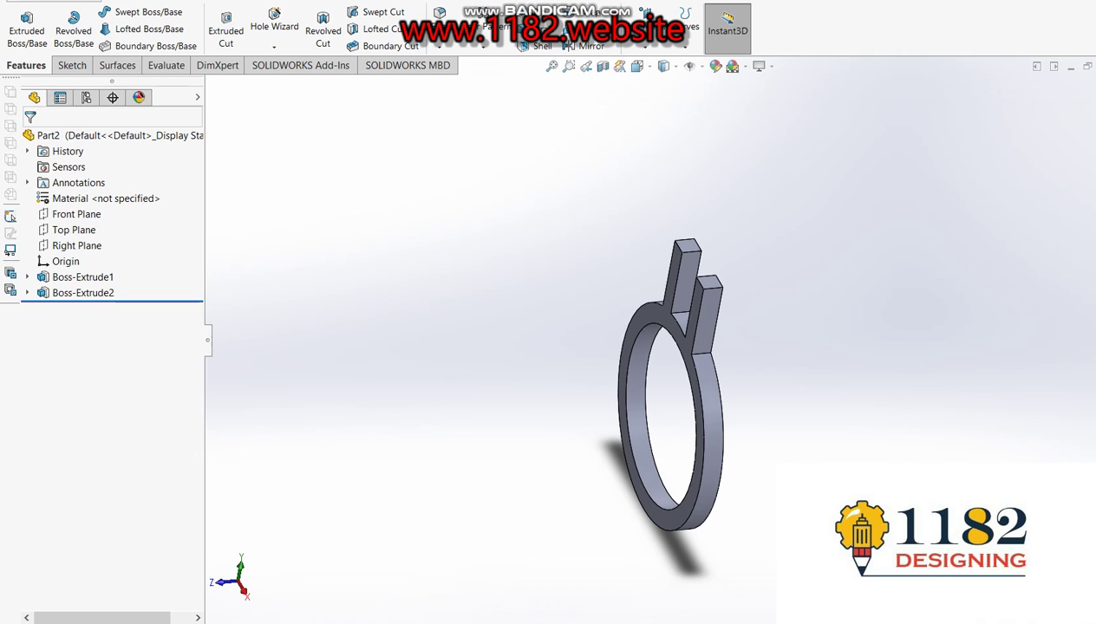
key(alt+Tab)
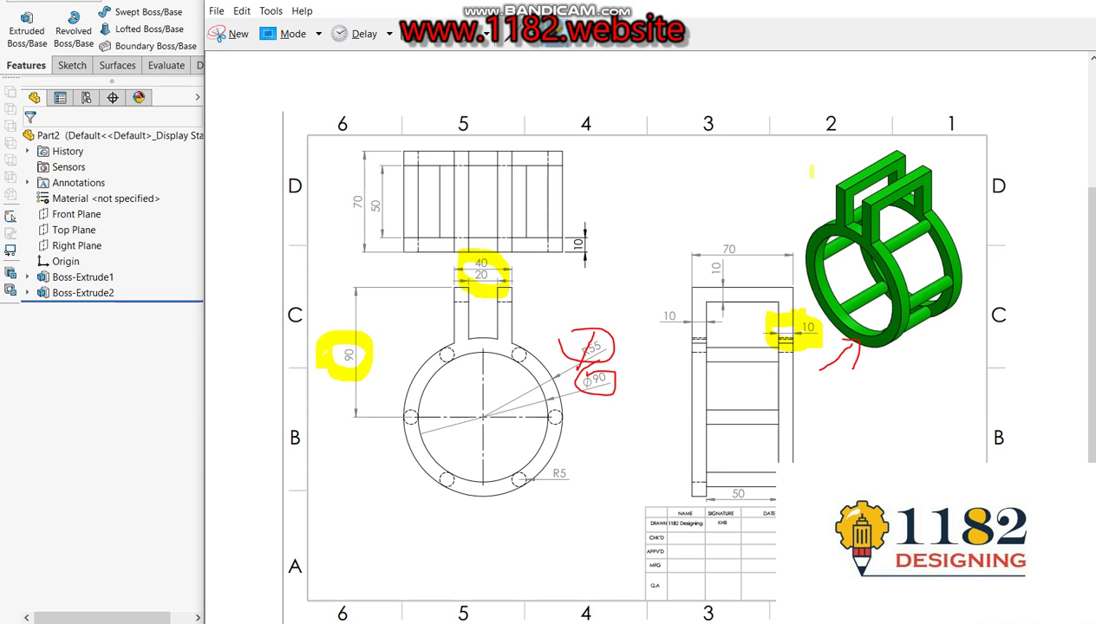
Step: Switch the pen to blue, circle the hanger tab on the drawing, then close it
click(535, 43)
click(527, 73)
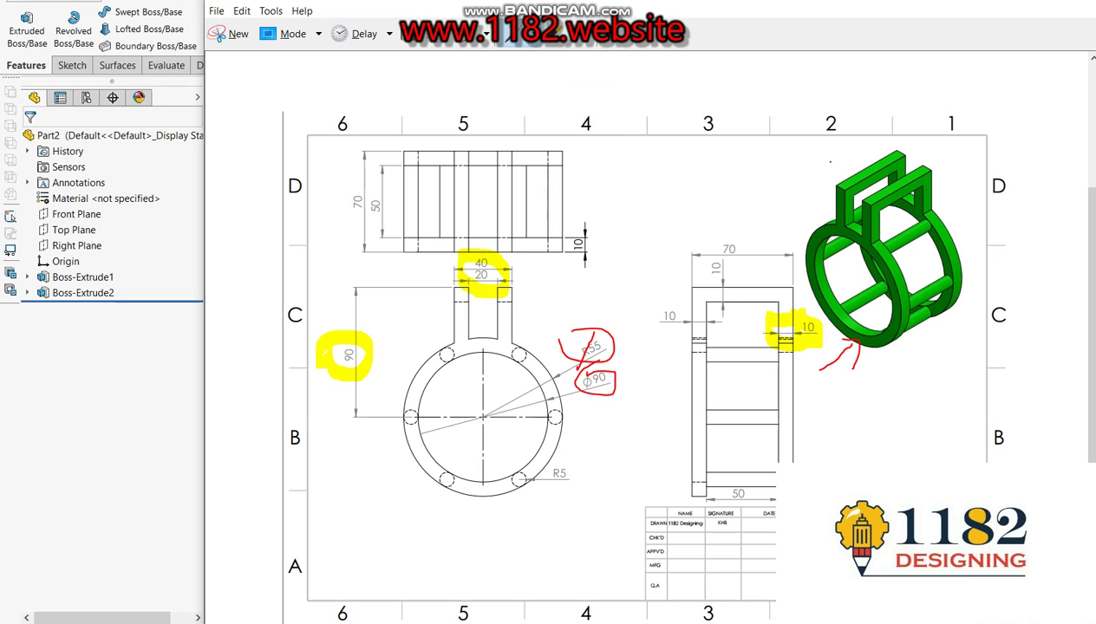
drag(843, 228, 823, 161)
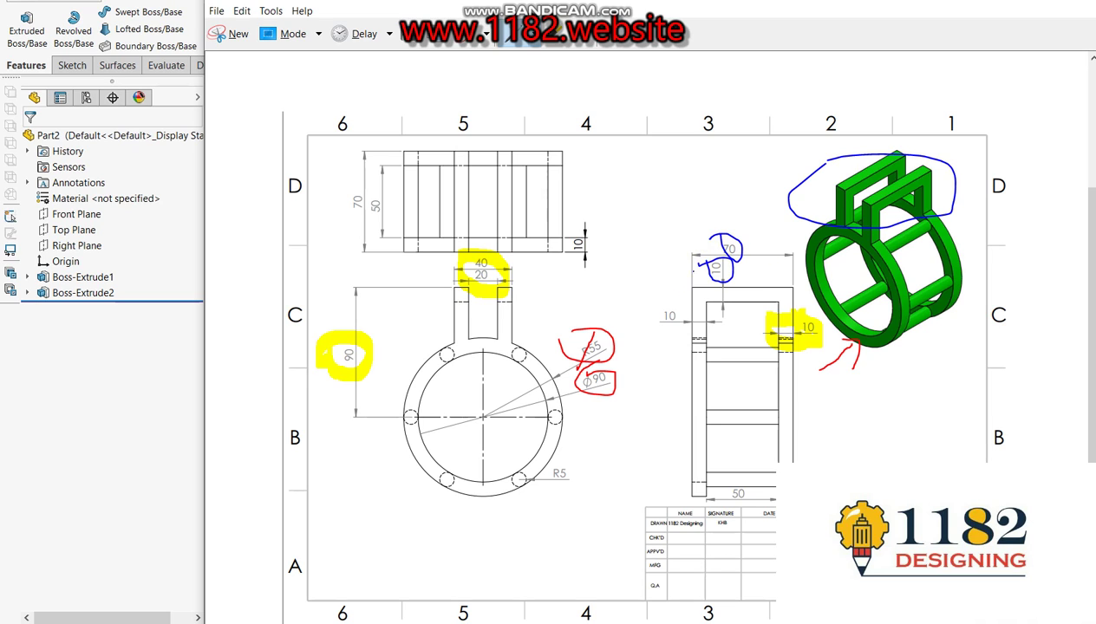
click(148, 371)
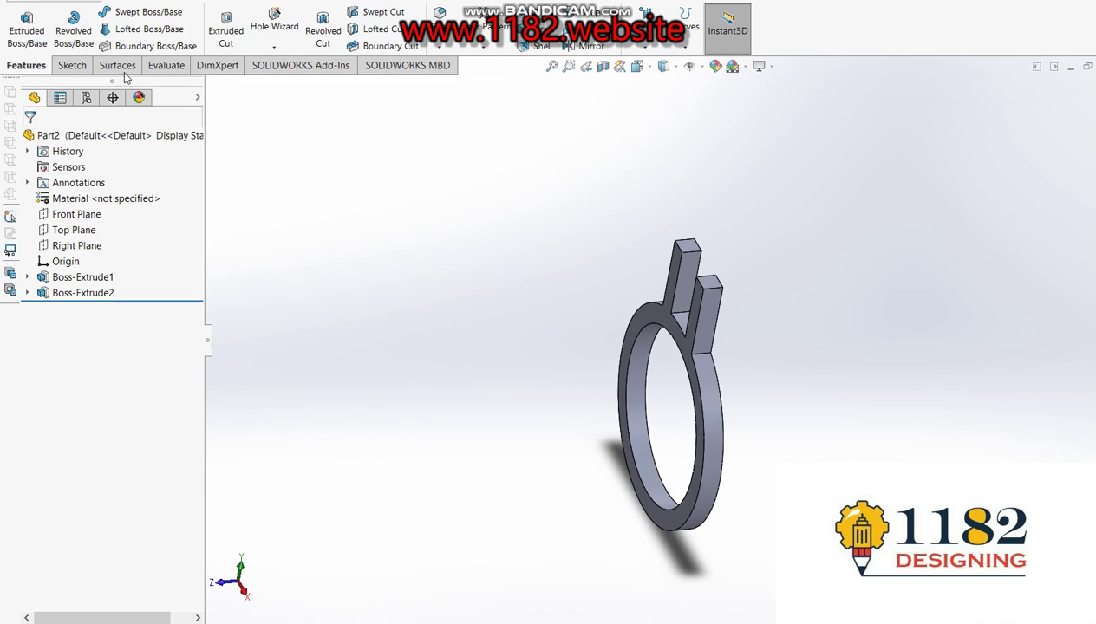
Step: On the ring's front face, sketch a rectangle on top of each prong
click(26, 31)
click(678, 257)
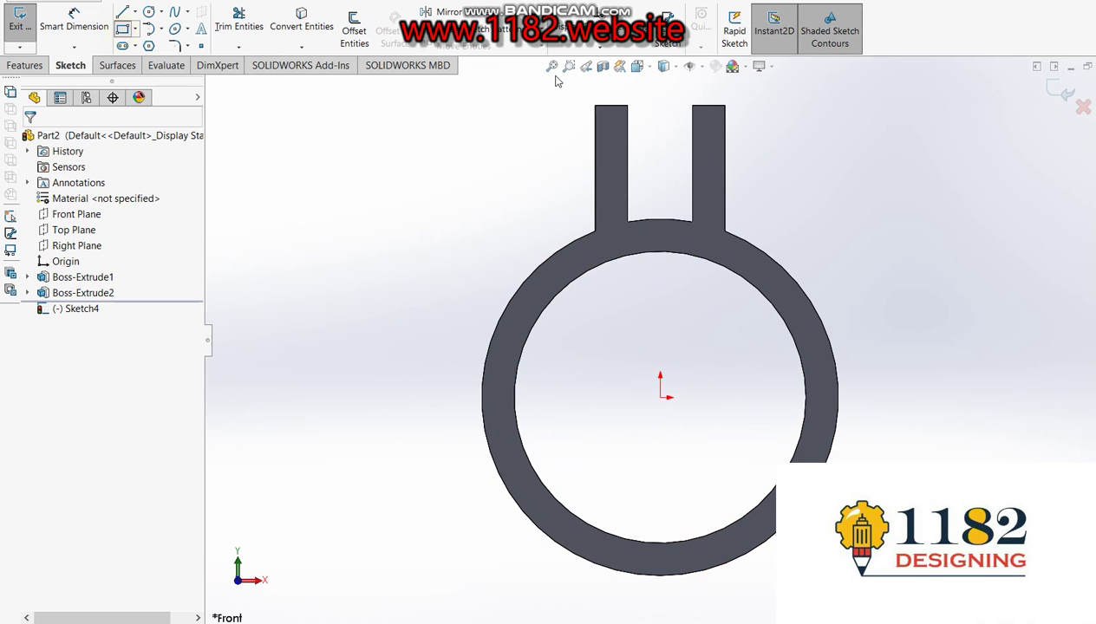
click(594, 105)
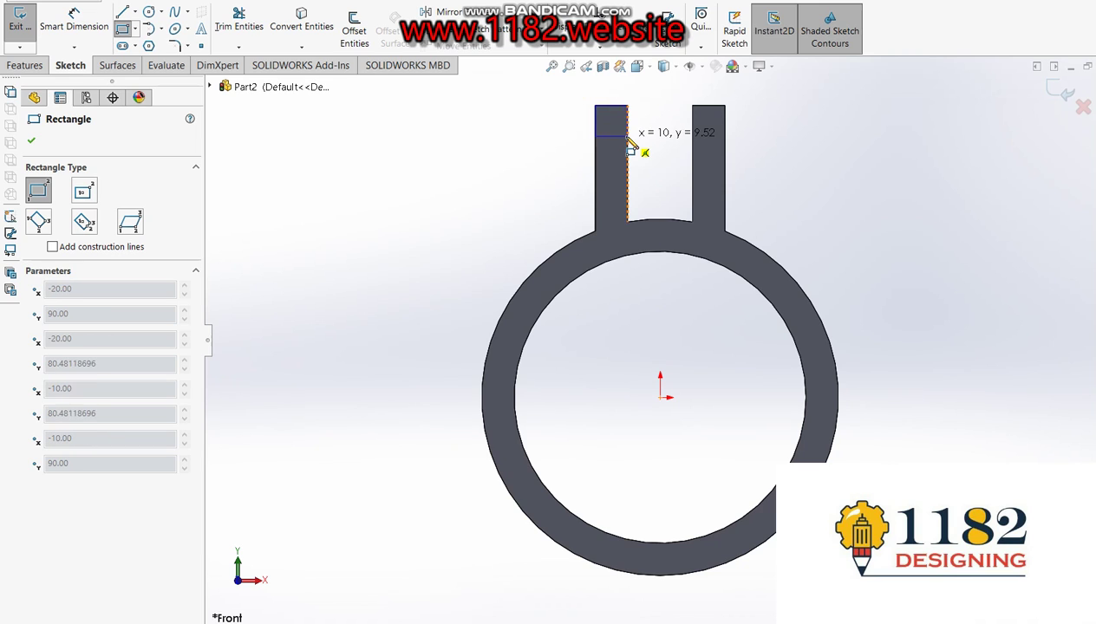
click(627, 137)
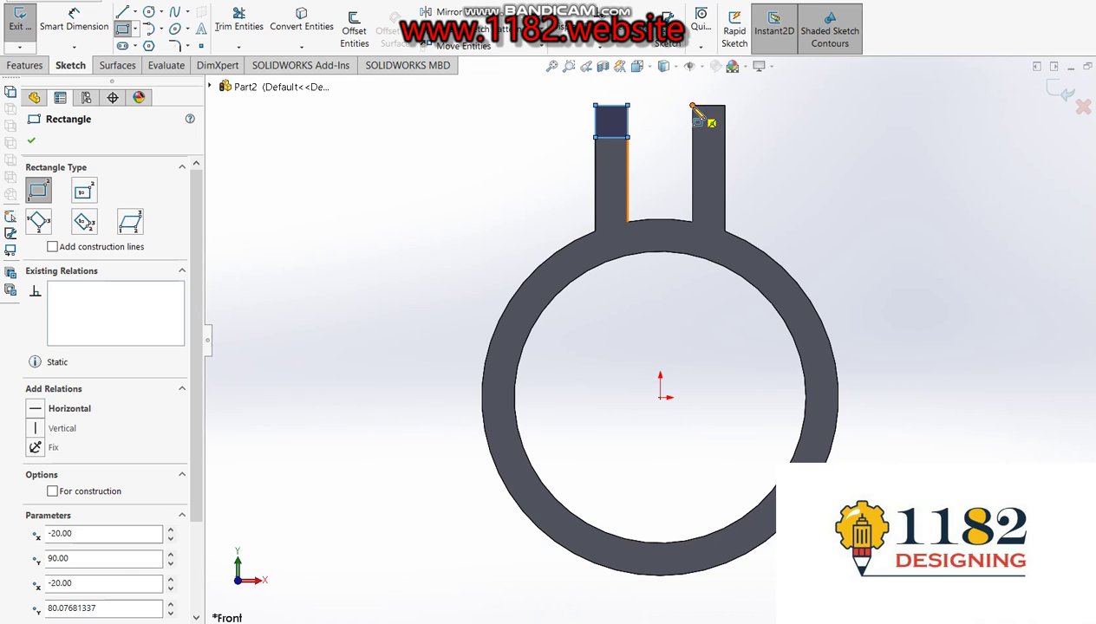
click(693, 106)
click(725, 137)
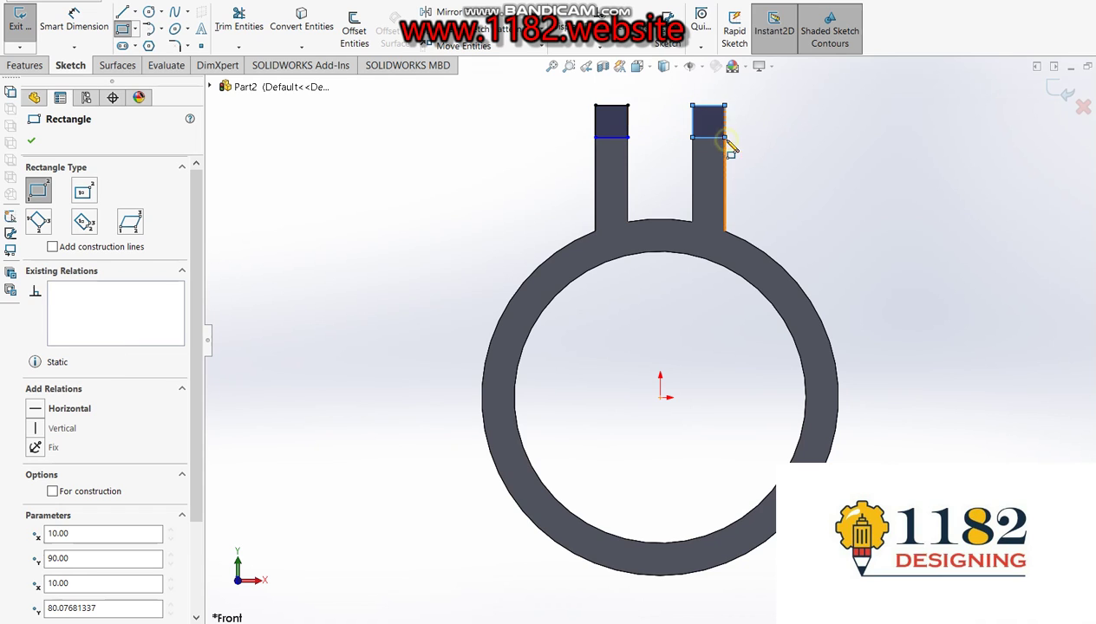
Step: Dimension the left and right squares' heights to 10 mm each
click(74, 22)
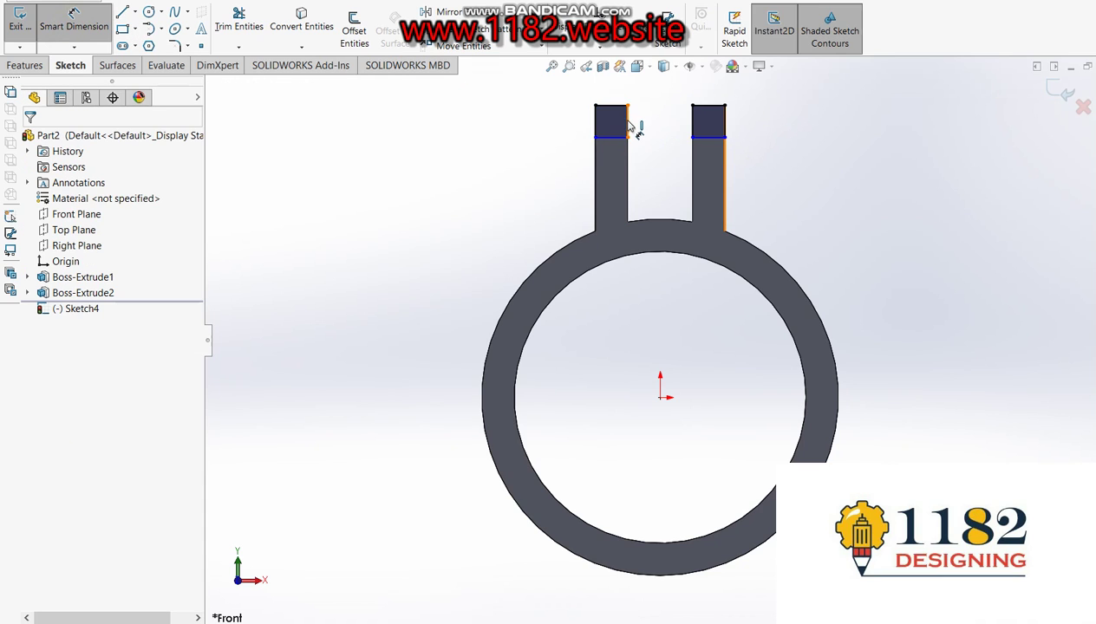
click(628, 126)
click(655, 132)
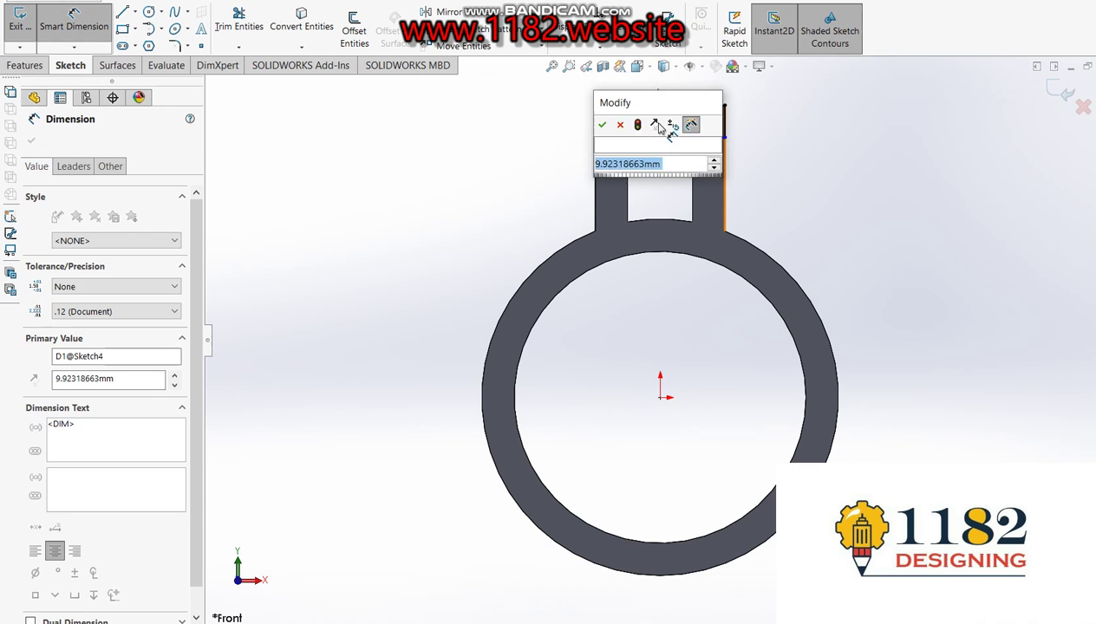
text(10)
key(Return)
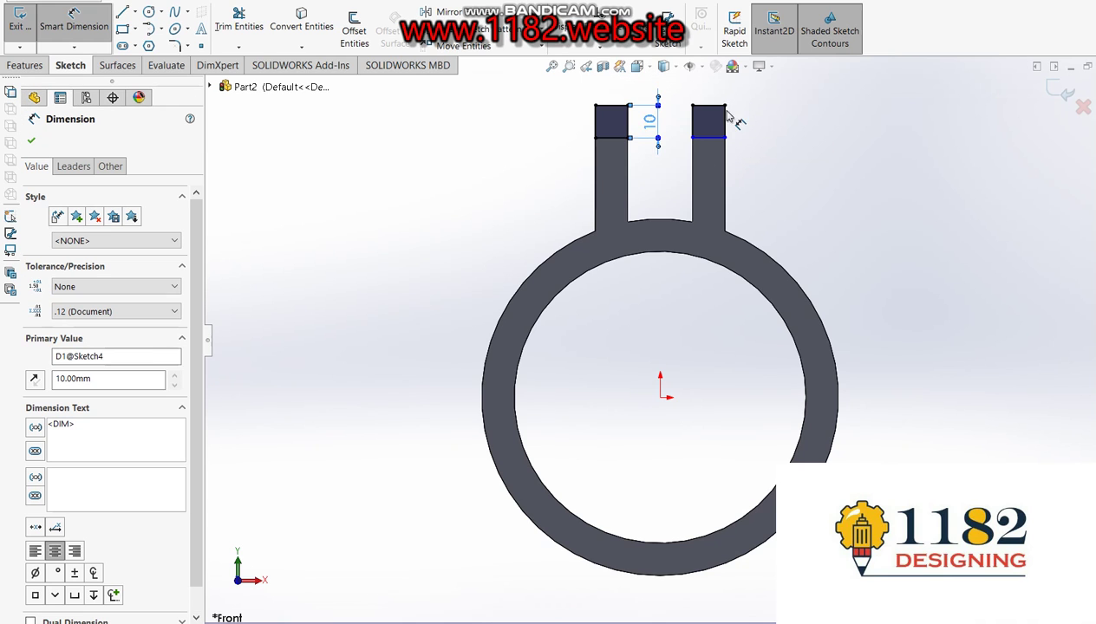
scroll(731, 107, down, 3)
click(710, 178)
click(739, 178)
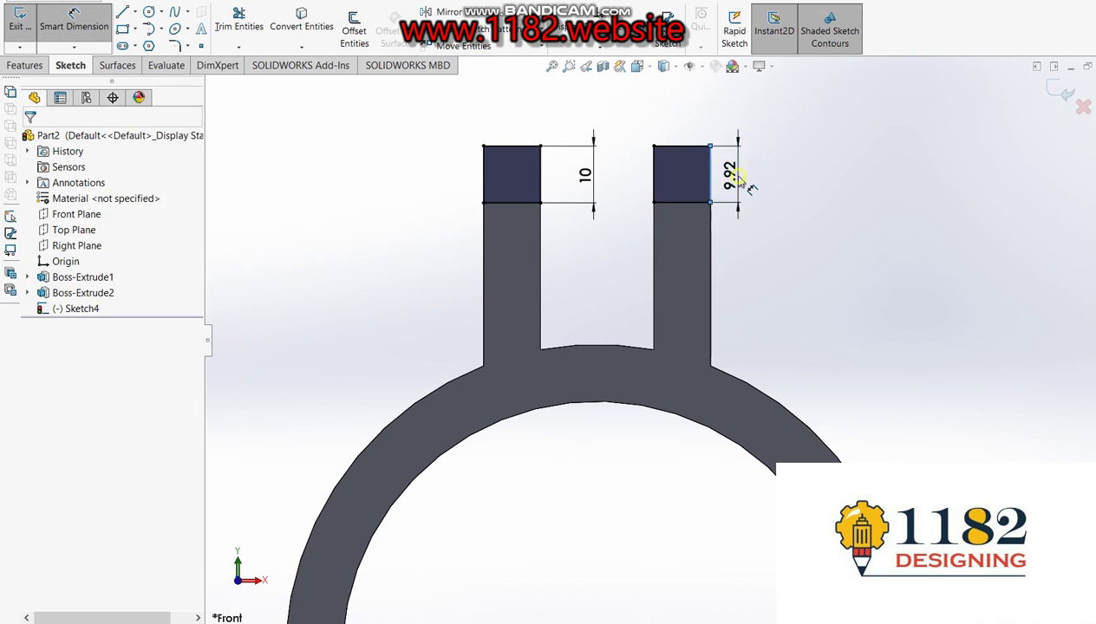
click(733, 178)
text(10)
key(Return)
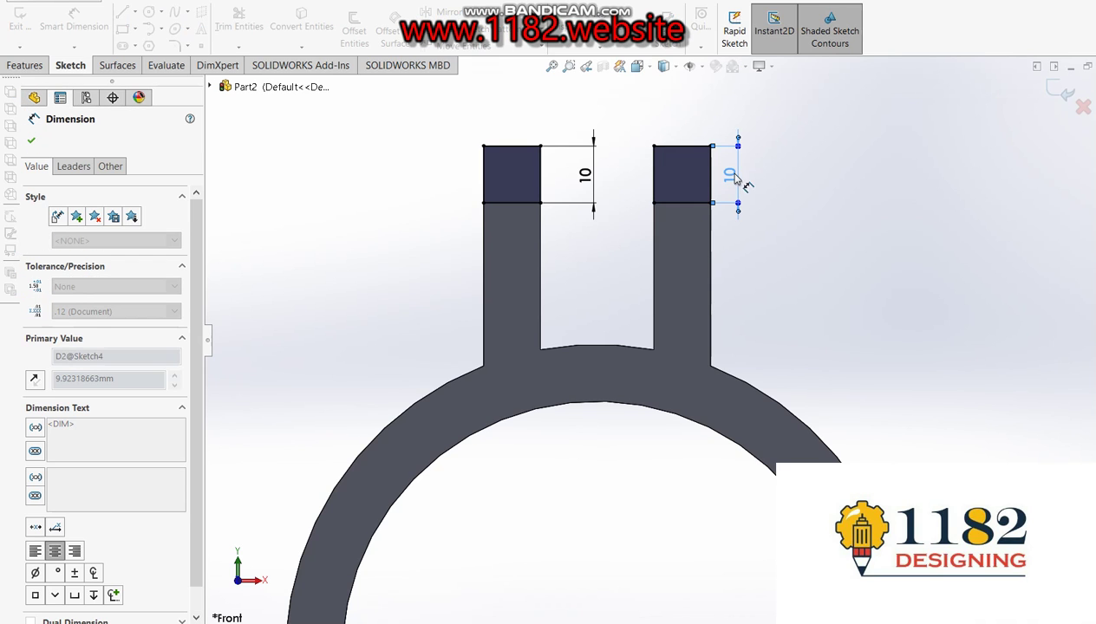
click(1058, 92)
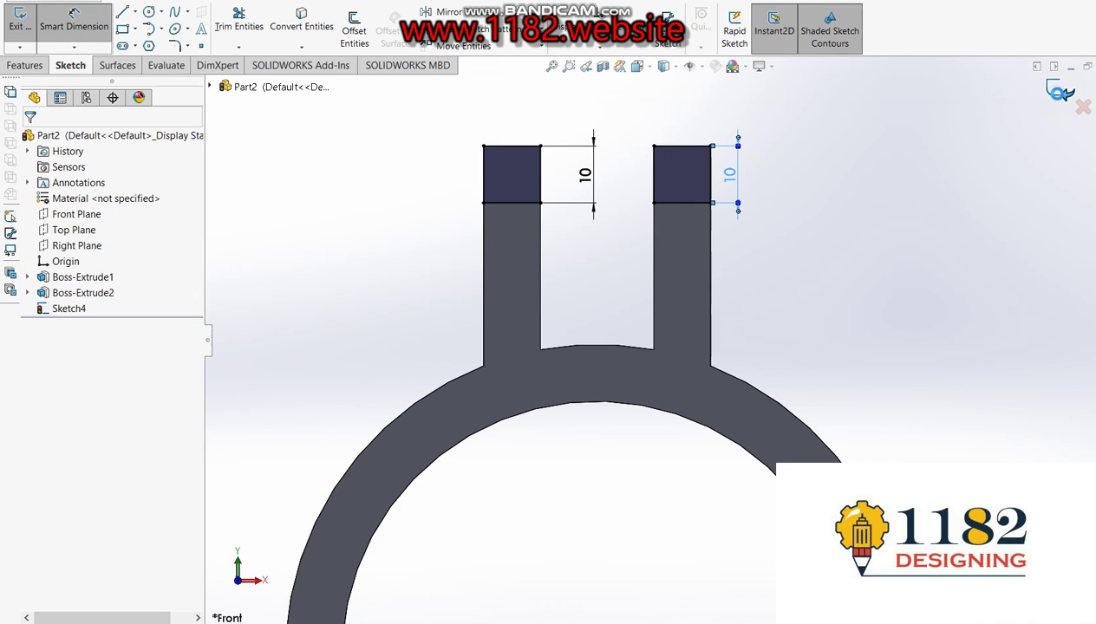
key(e)
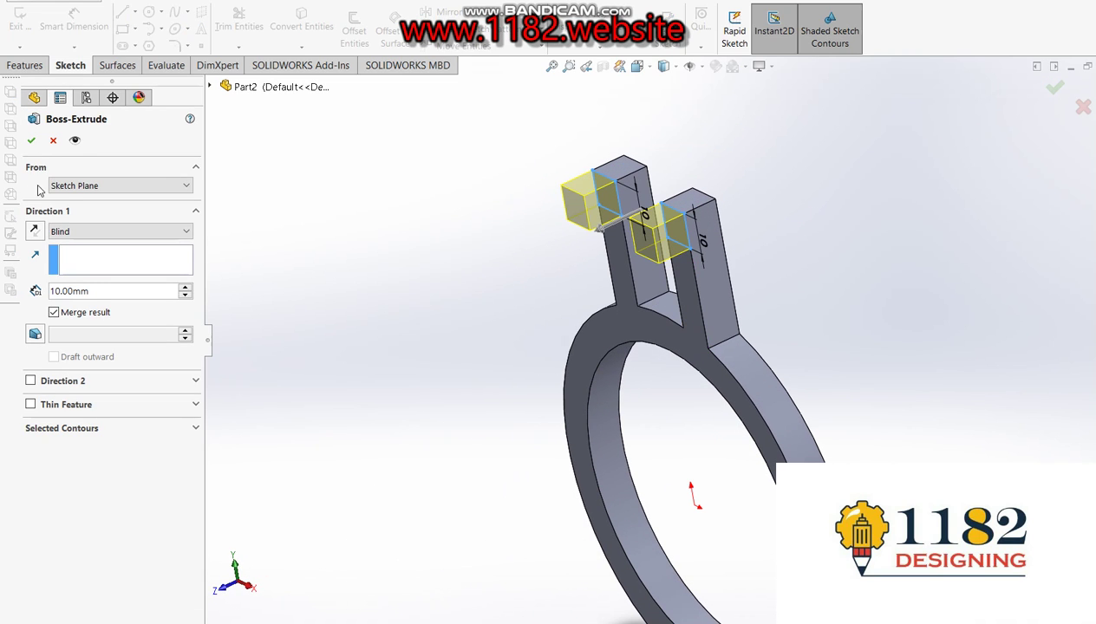
Step: Extrude the prong-top squares 70 mm in the reversed direction to form bars
click(35, 235)
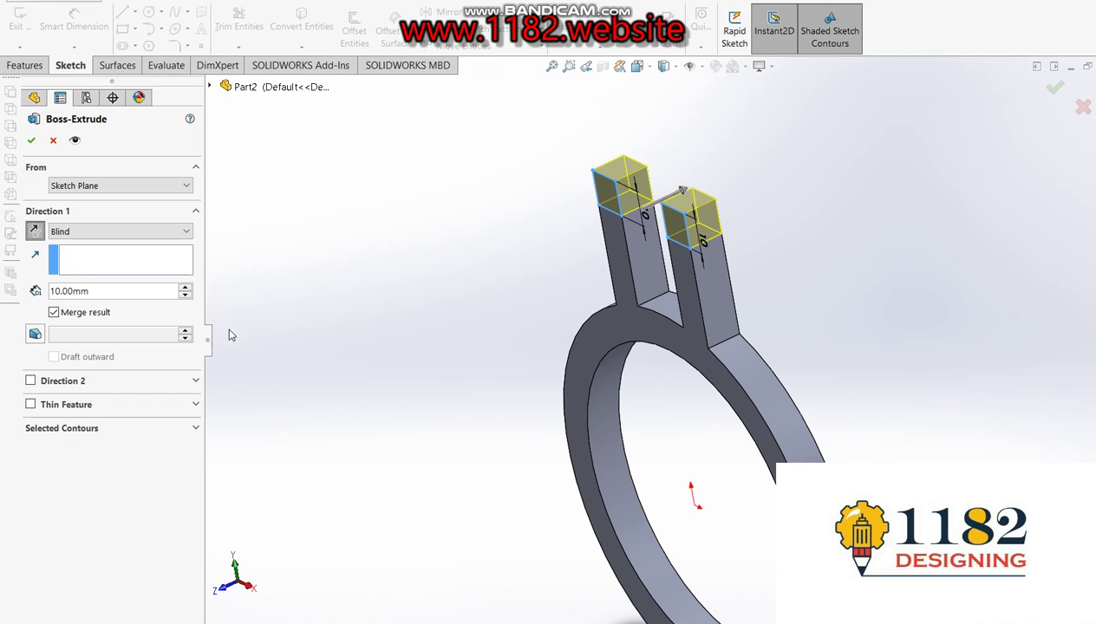
drag(142, 295, 2, 295)
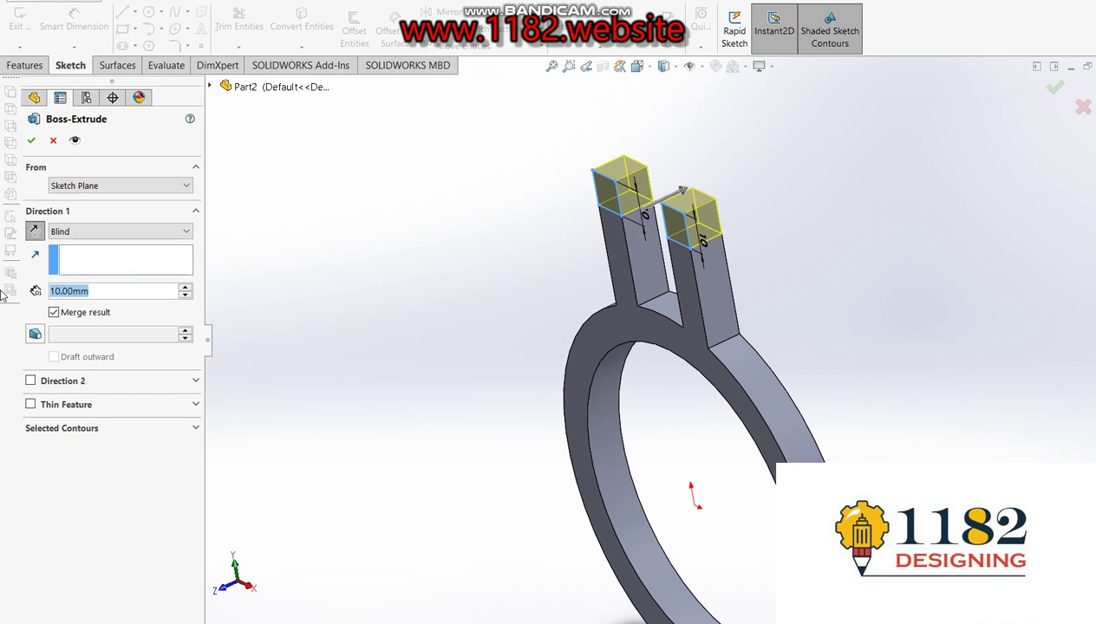
text(70)
key(Return)
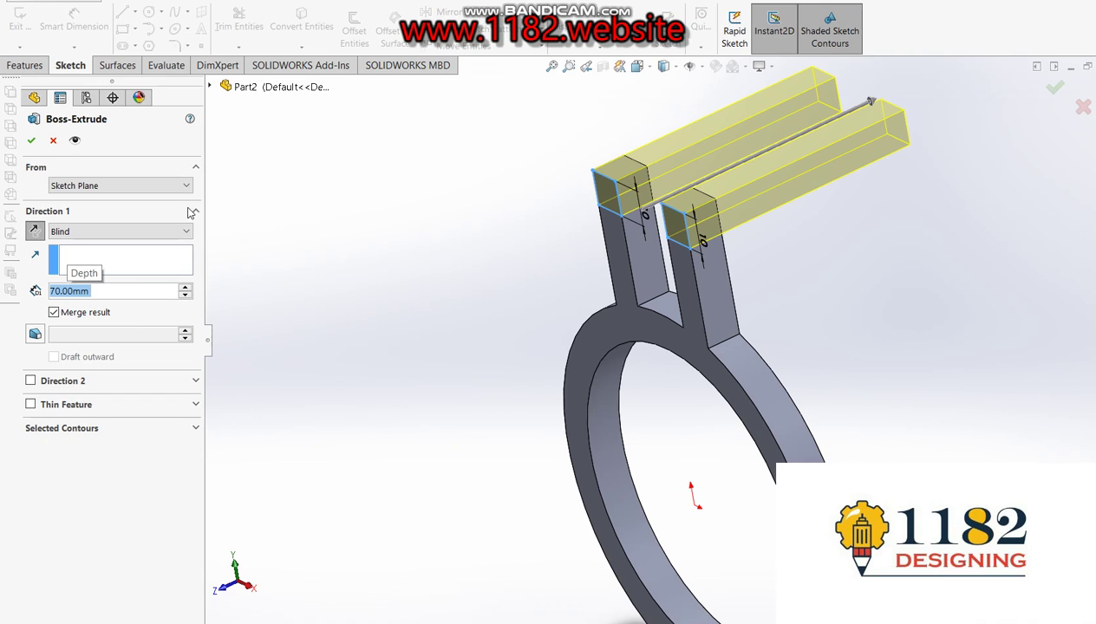
click(32, 139)
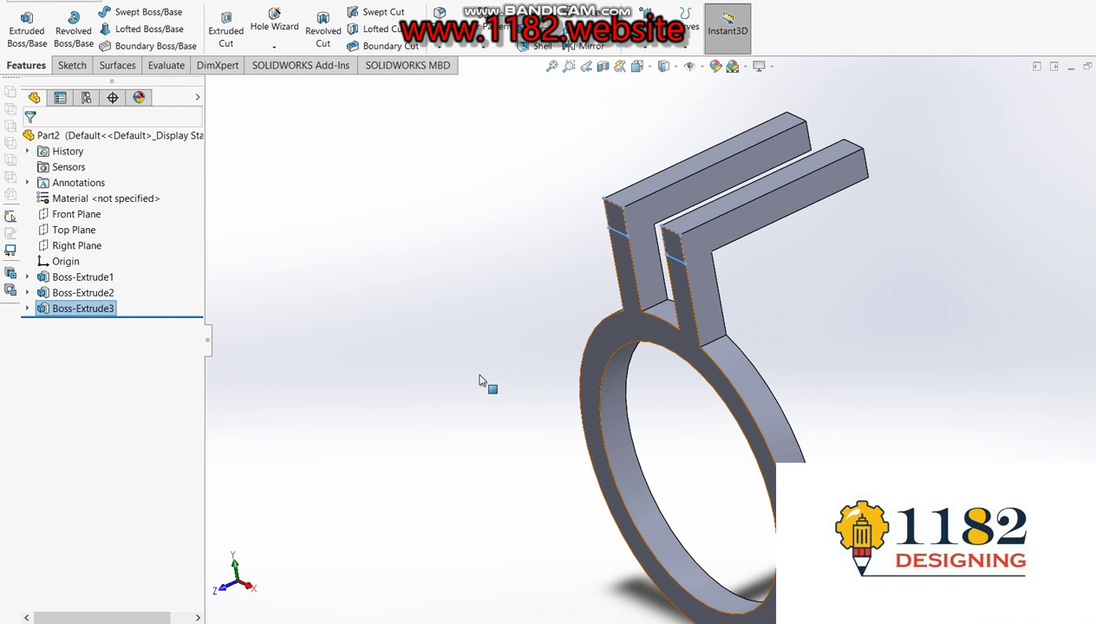
Step: Start a new sketch on one bar's end face and bring up the reference drawing
scroll(741, 398, up, 5)
middle_drag(742, 398, 595, 260)
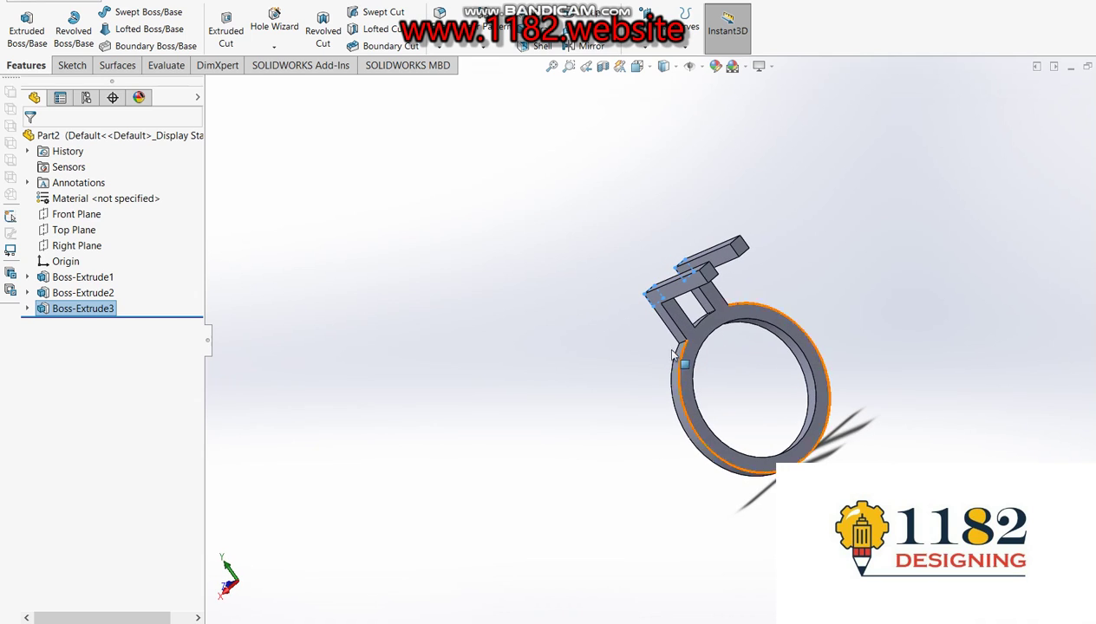
scroll(756, 268, down, 3)
click(709, 252)
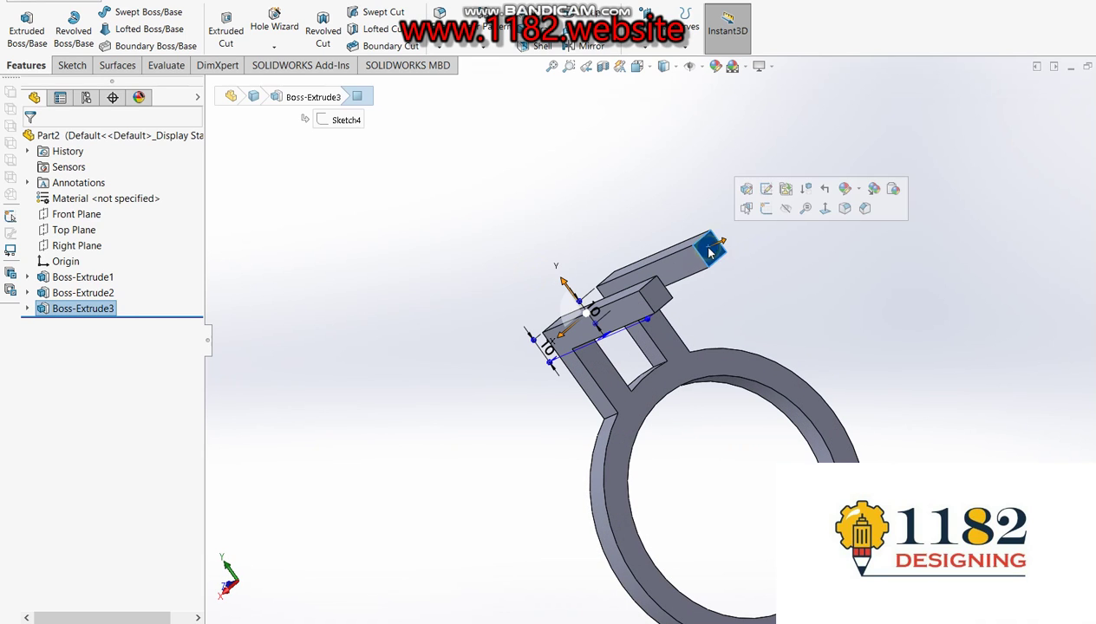
click(6, 24)
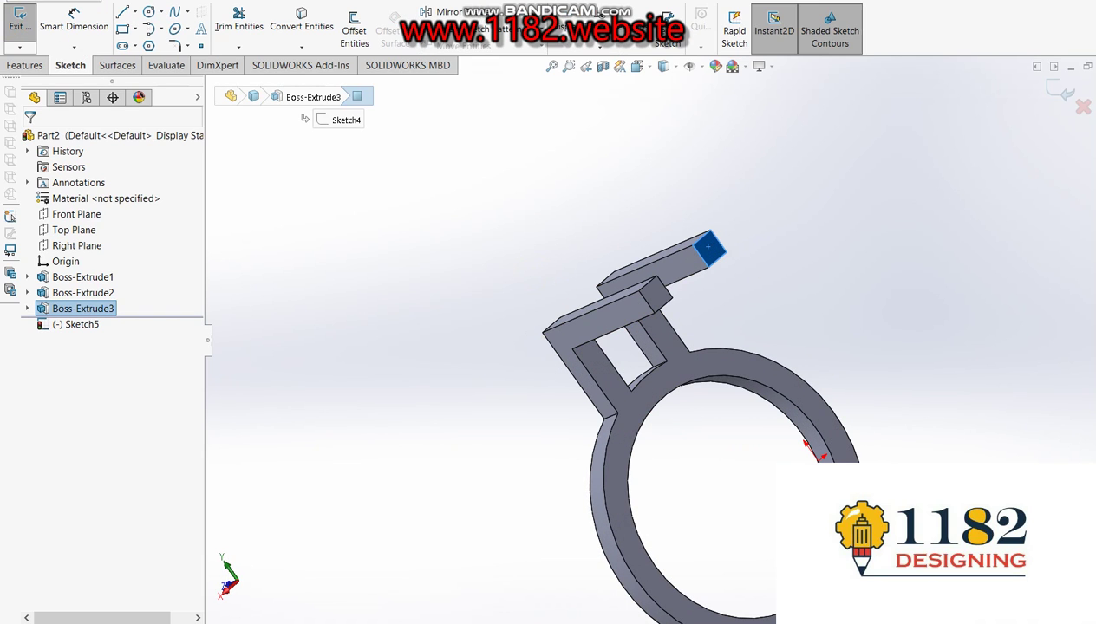
key(alt+Tab)
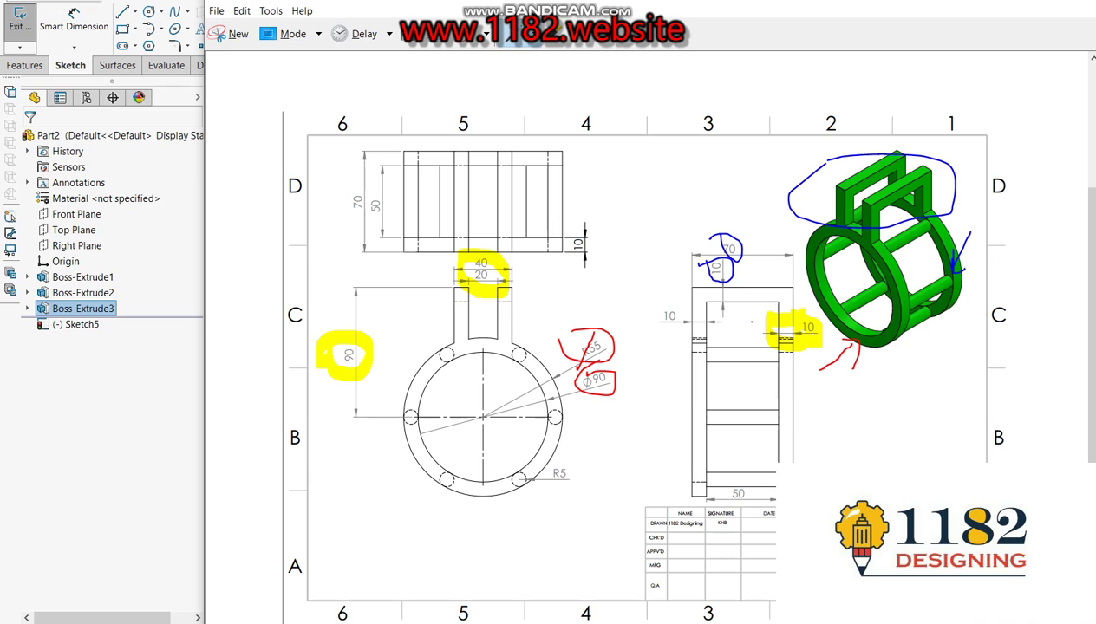
Step: Draw a blue line down the drawing's side view, then close the drawing
drag(760, 276, 768, 401)
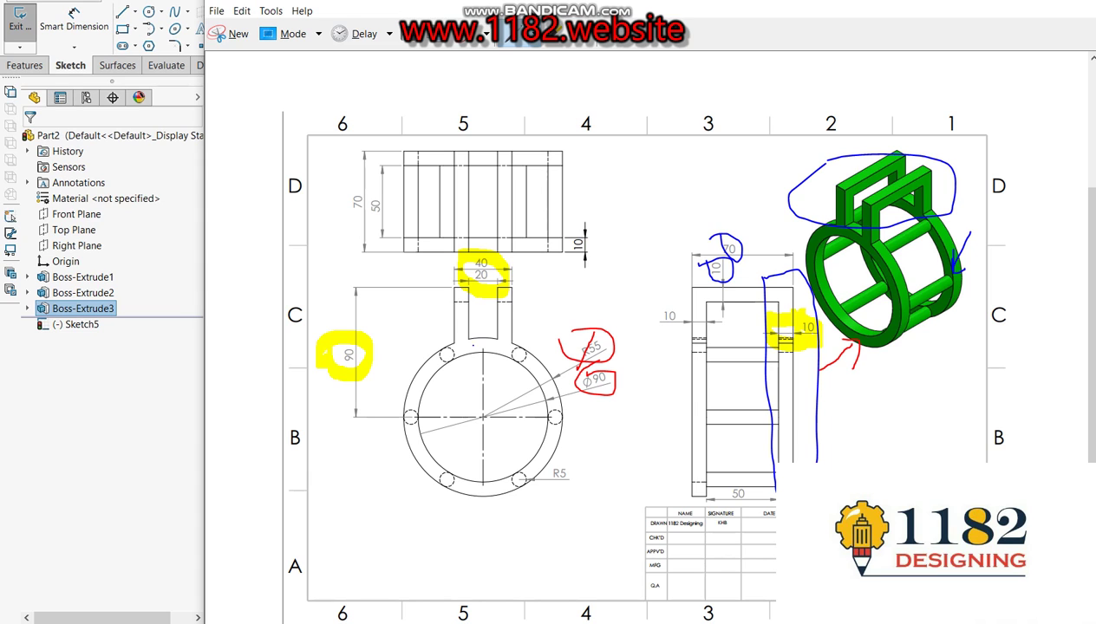
click(160, 425)
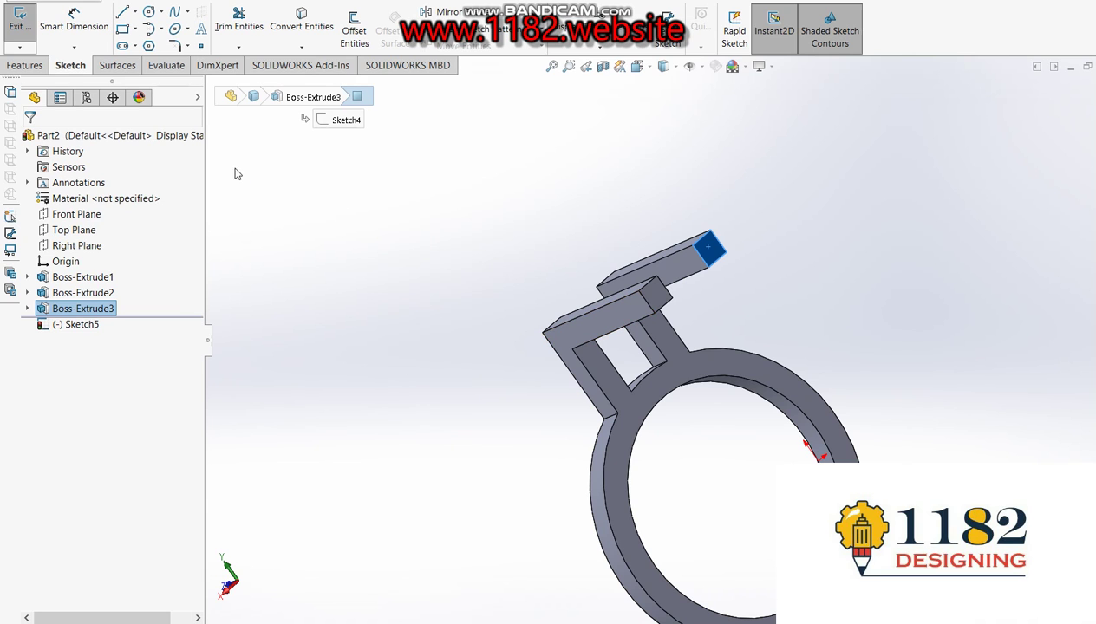
Step: Convert the ring-and-prongs face outline and the inner circular edge into the sketch
key(ctrl+8)
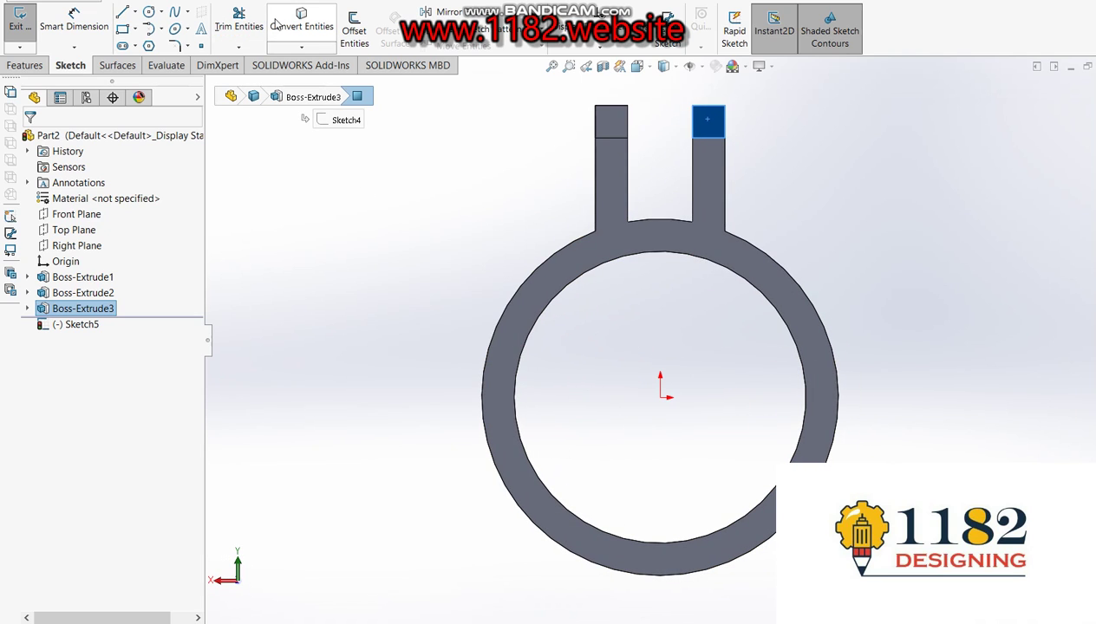
key(Escape)
click(621, 246)
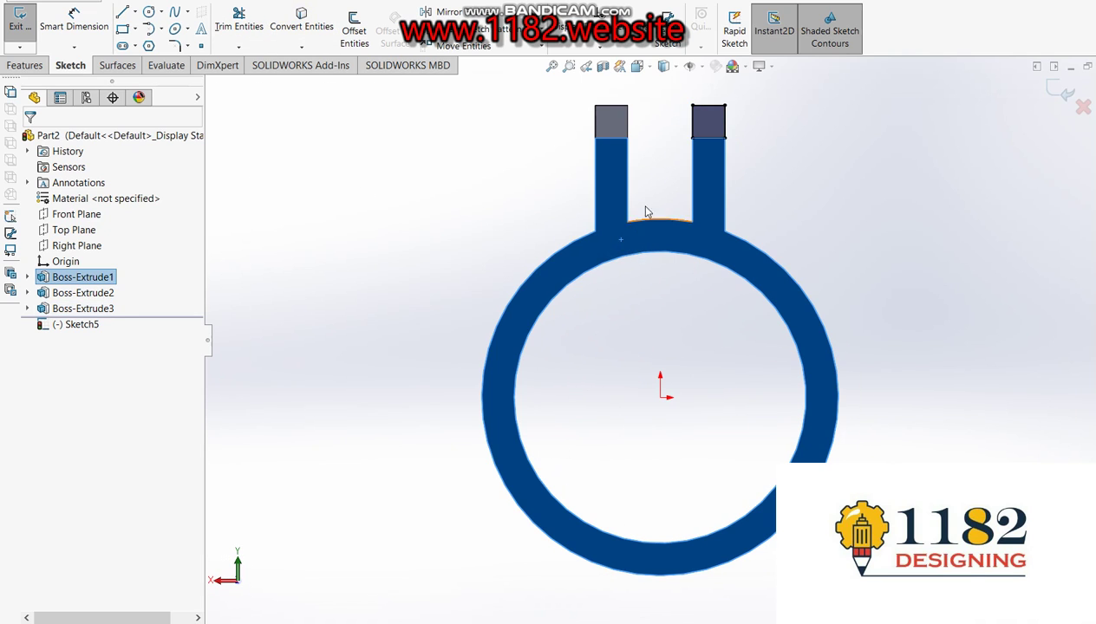
click(621, 130)
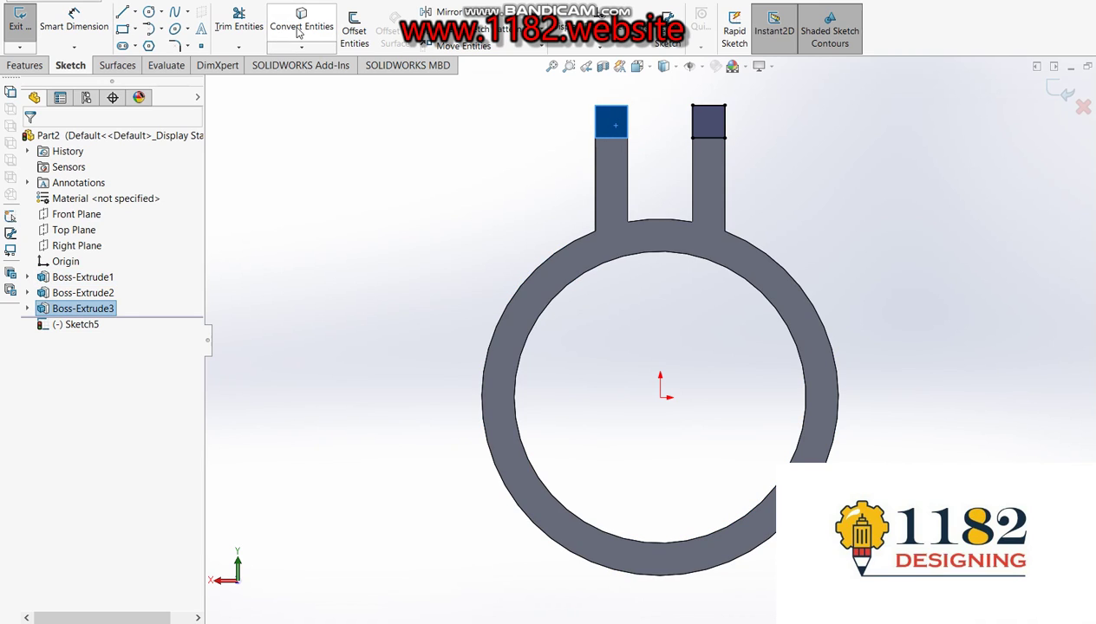
key(Escape)
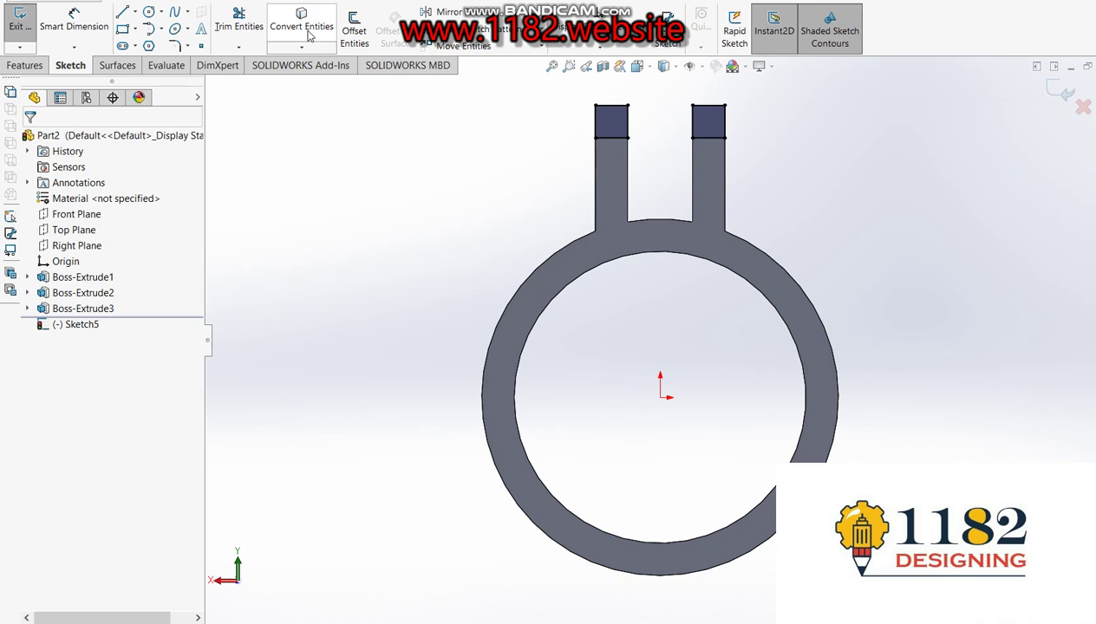
click(301, 26)
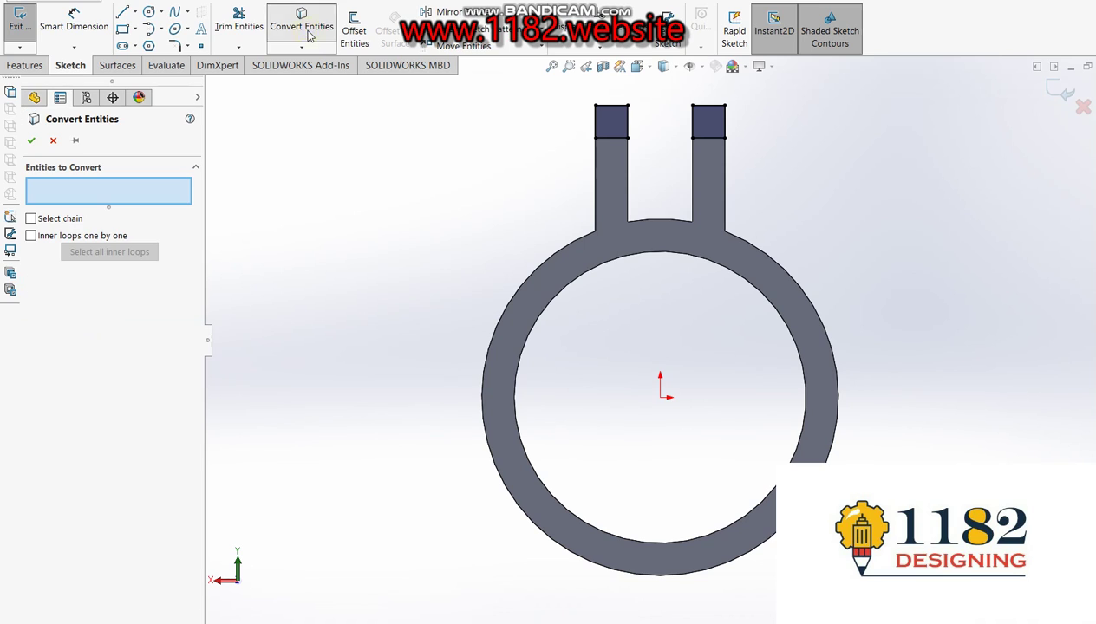
click(601, 241)
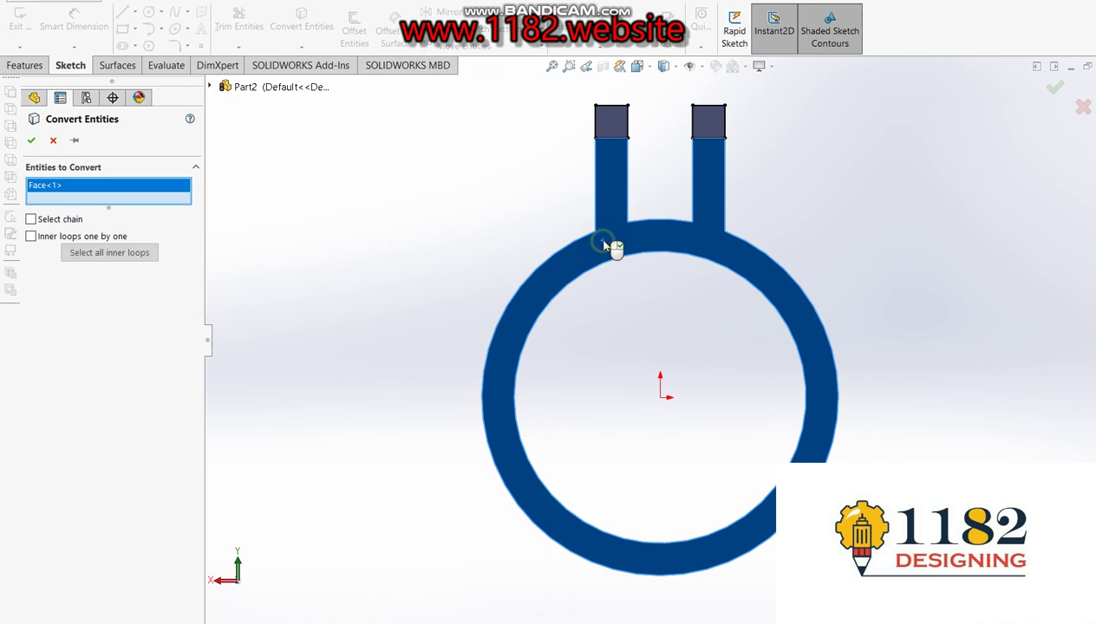
click(31, 139)
scroll(704, 165, down, 2)
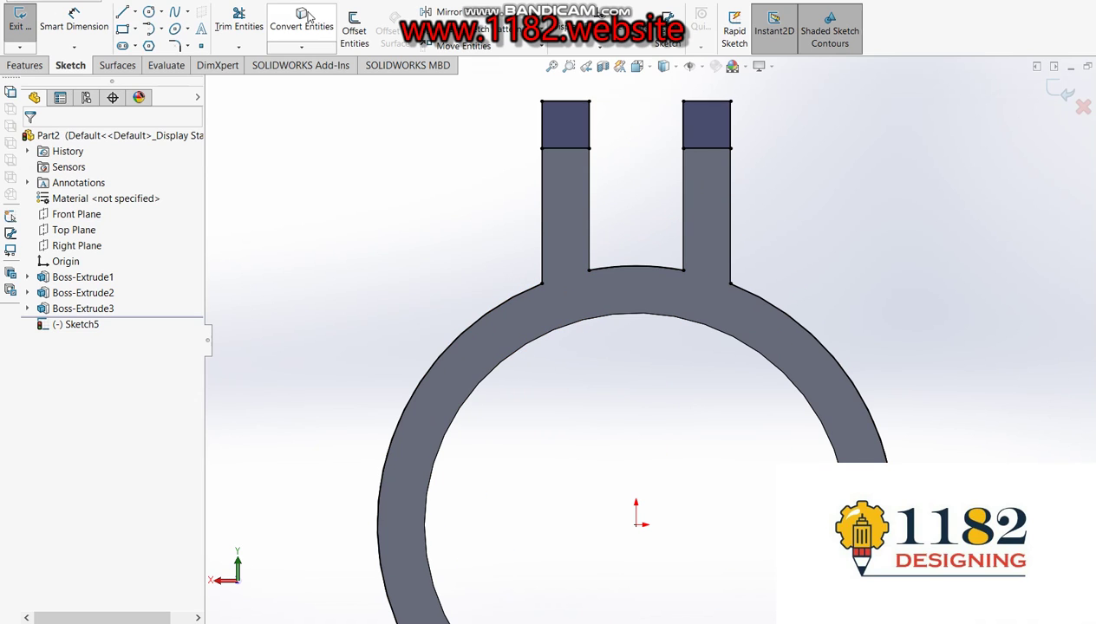
click(306, 19)
click(587, 321)
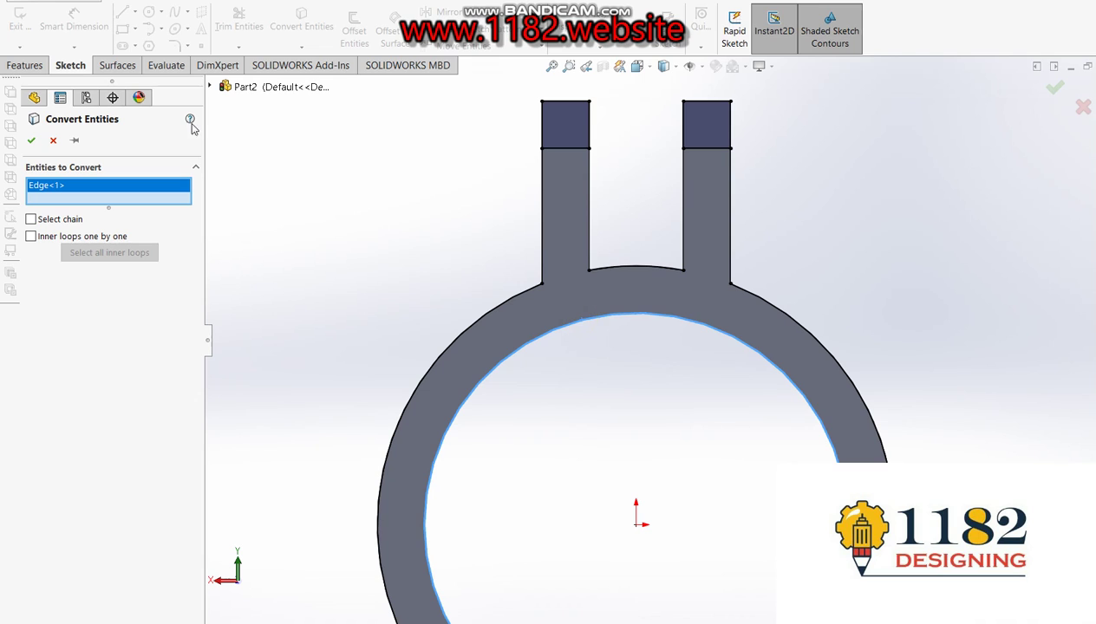
click(31, 142)
scroll(442, 130, down, 1)
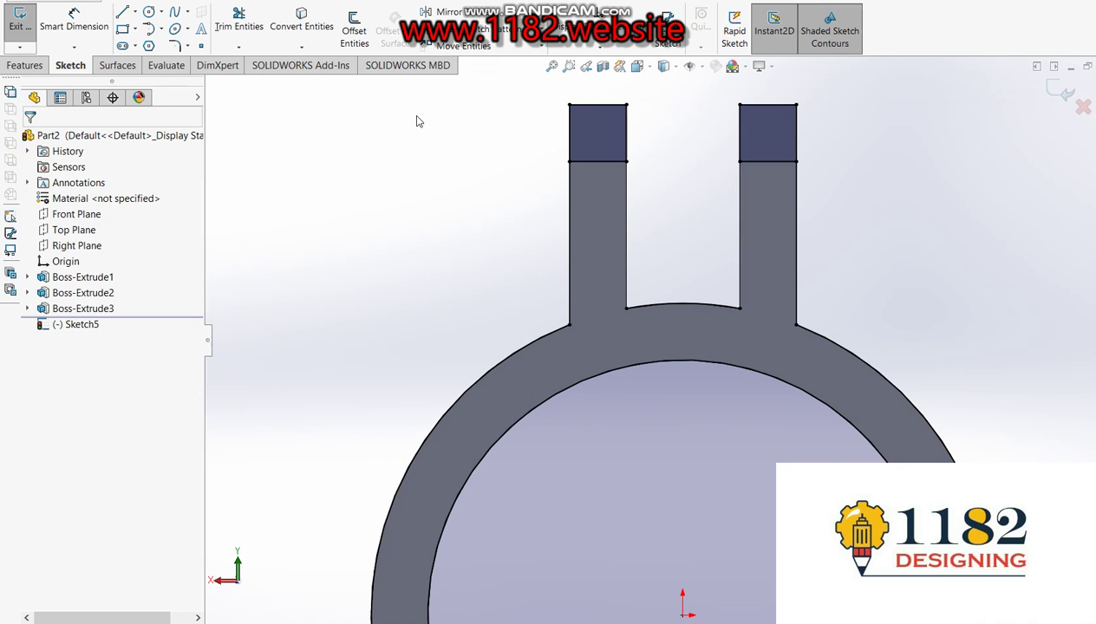
Step: Trim away the lines across the left and right prongs
click(253, 24)
mouse_move(602, 196)
mouse_down()
mouse_move(595, 162)
mouse_move(624, 158)
mouse_up()
drag(767, 196, 769, 161)
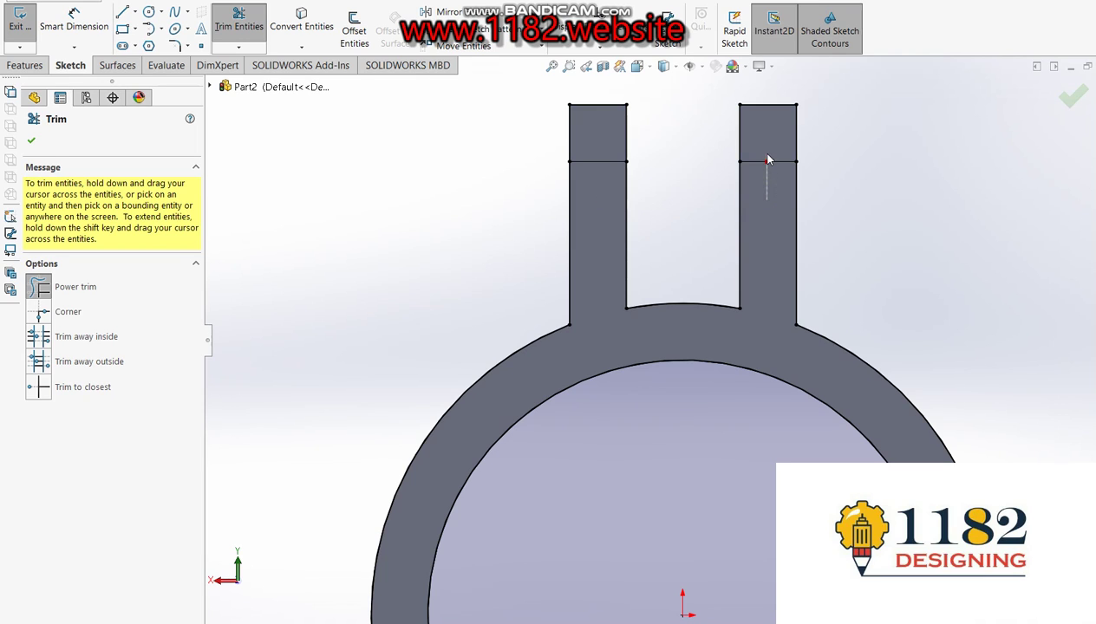
click(1072, 97)
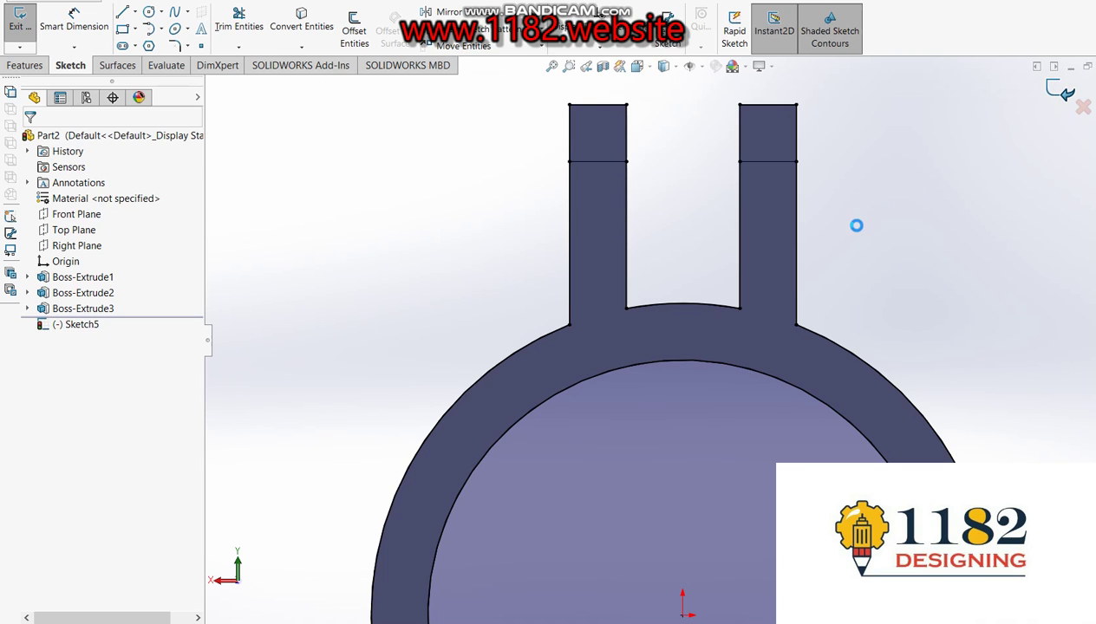
Step: Extrude the second ring 10 mm in the reversed direction
scroll(798, 278, up, 5)
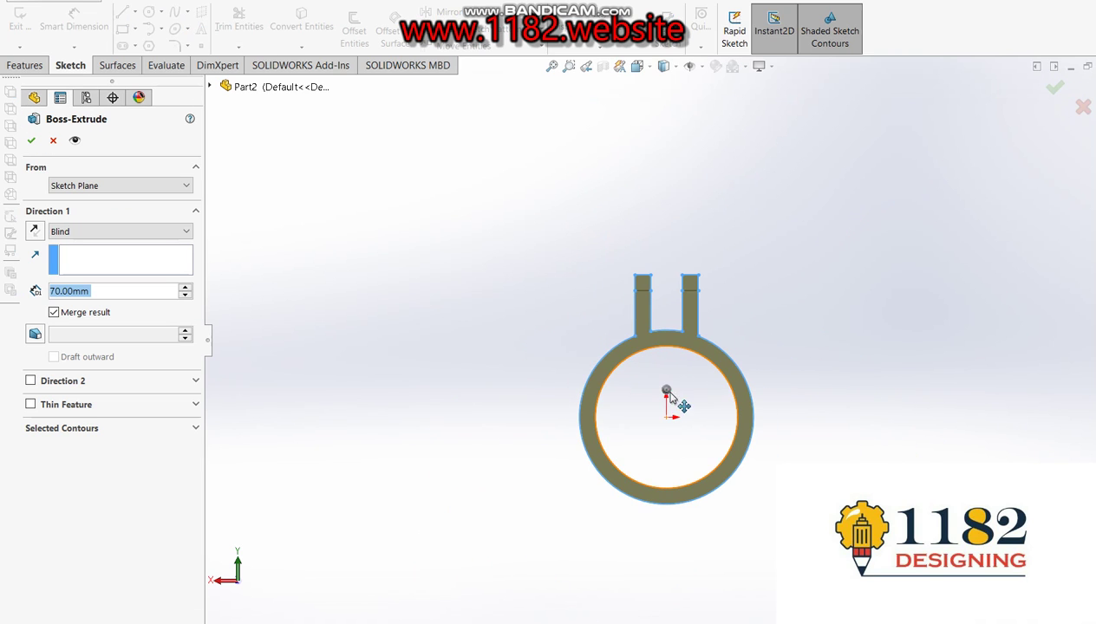
middle_drag(765, 395, 3, 317)
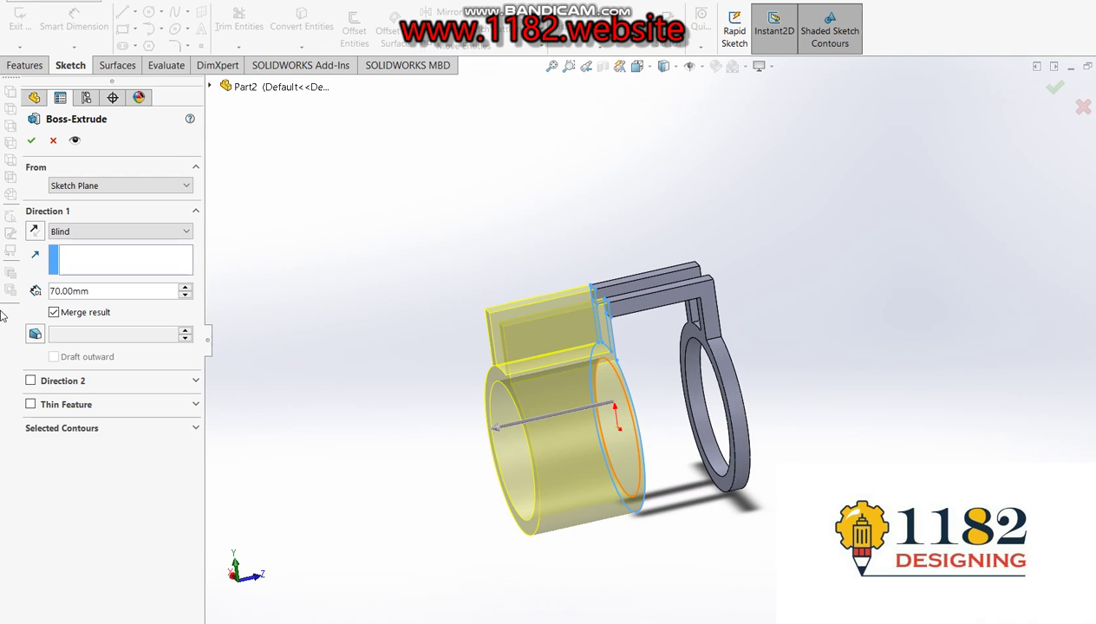
key(Home)
drag(84, 291, 2, 295)
text(10)
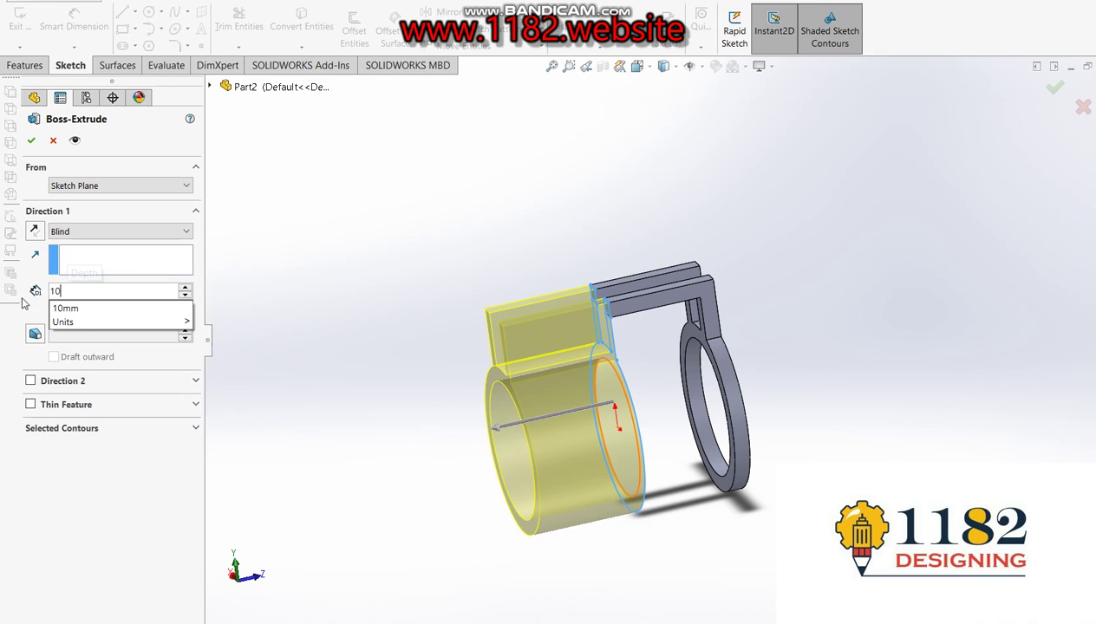
key(Return)
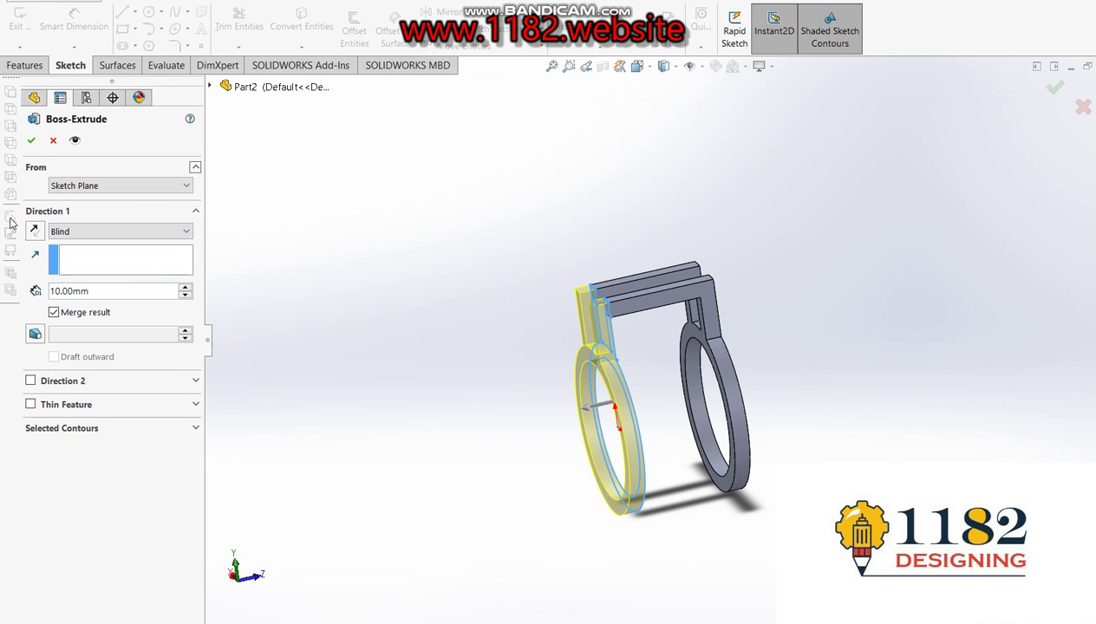
click(35, 232)
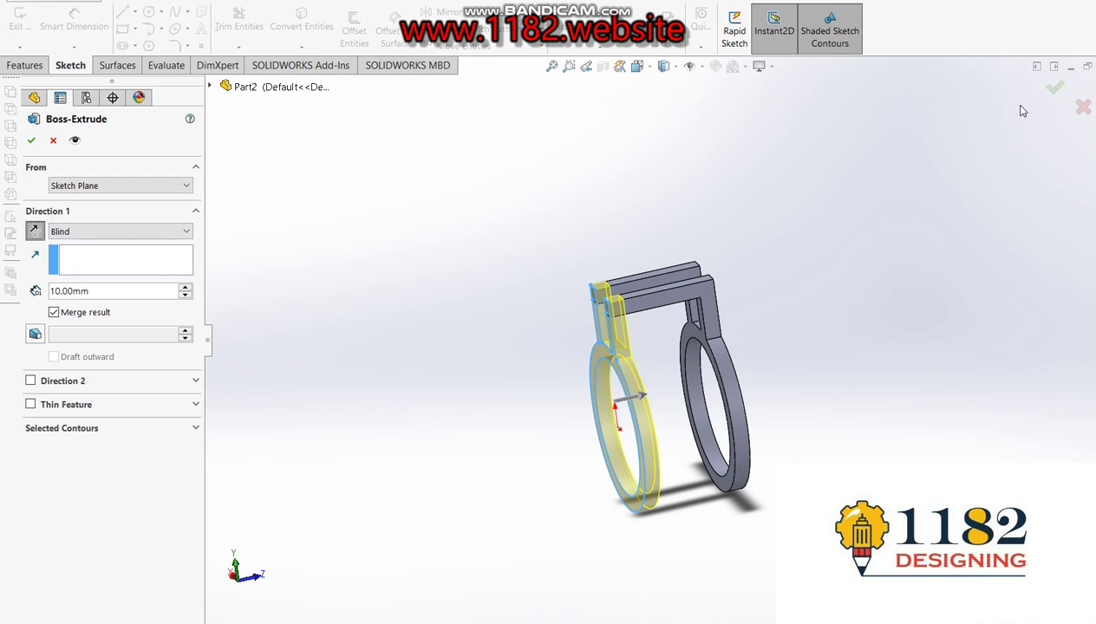
click(1054, 89)
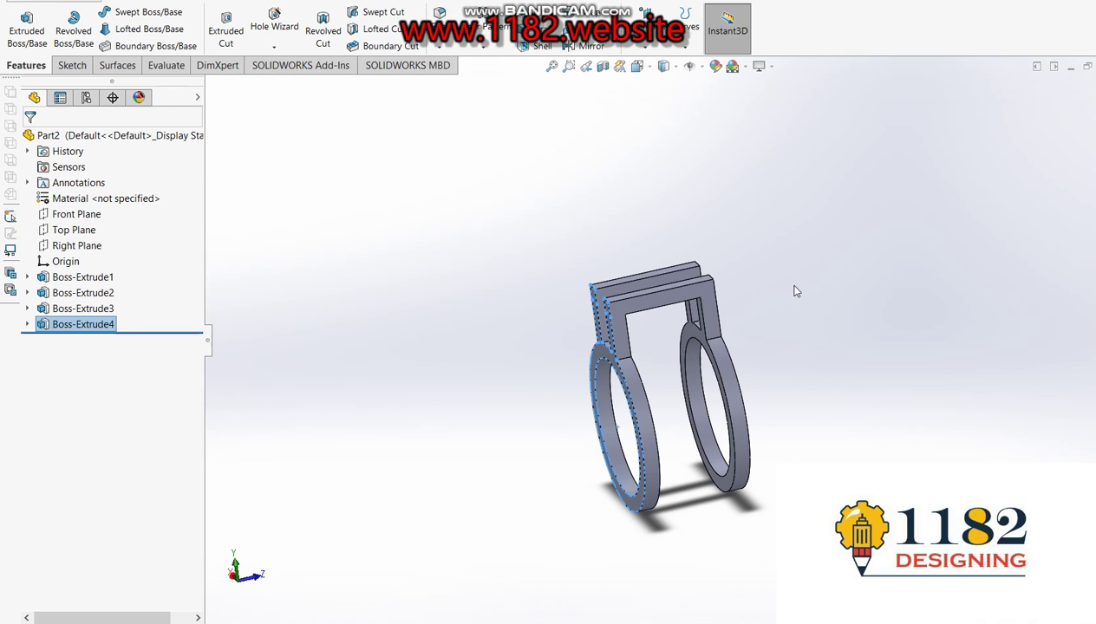
scroll(775, 346, down, 2)
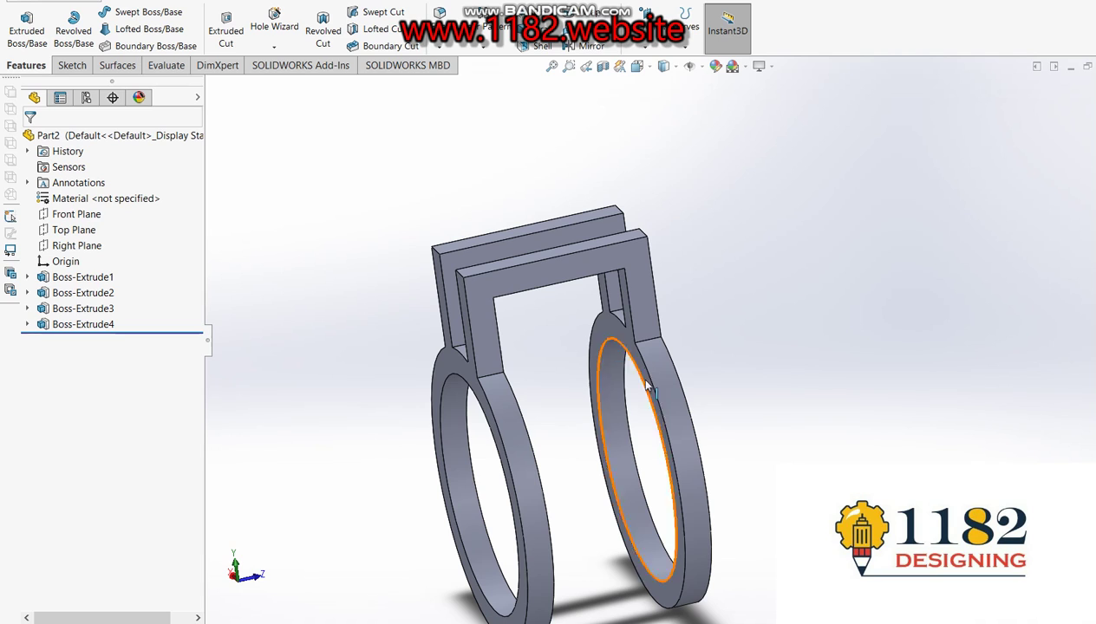
key(alt+Tab)
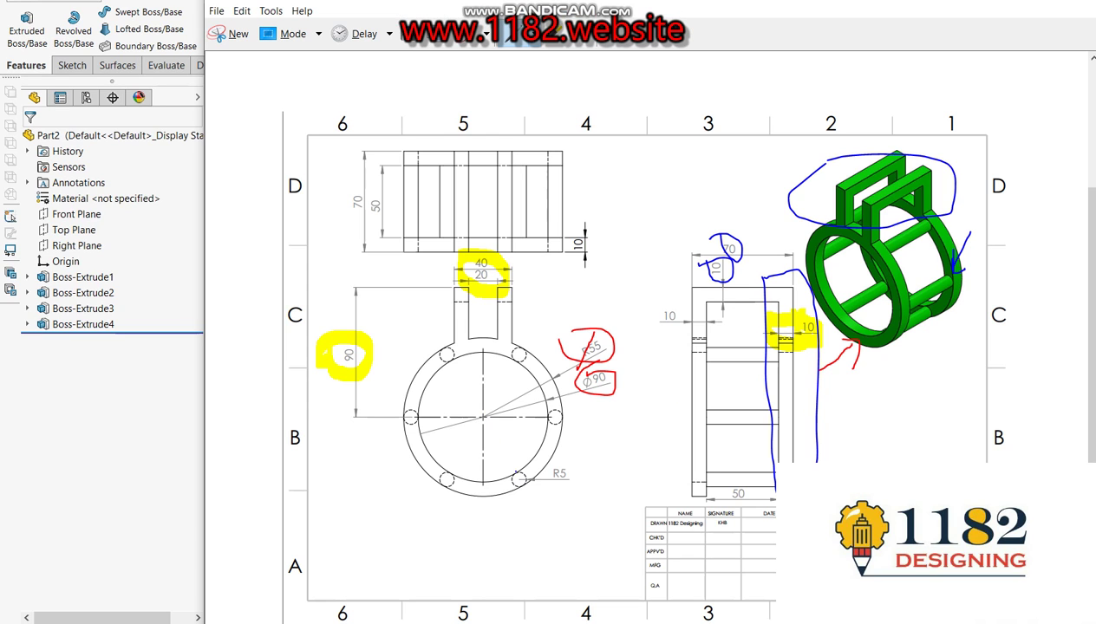
drag(506, 462, 489, 465)
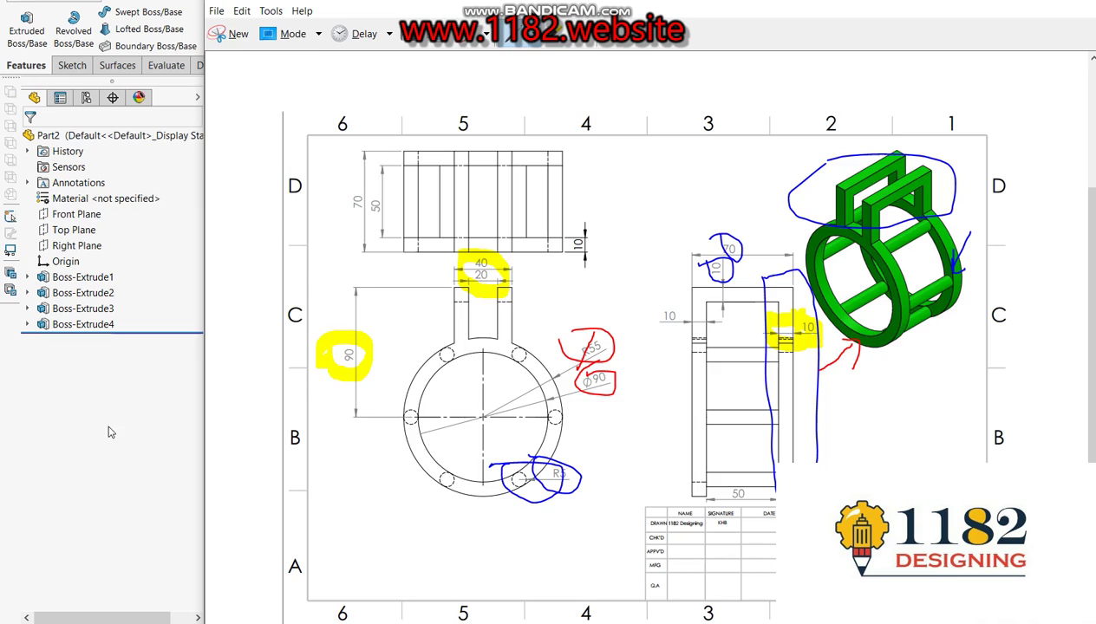
key(alt+Tab)
click(603, 356)
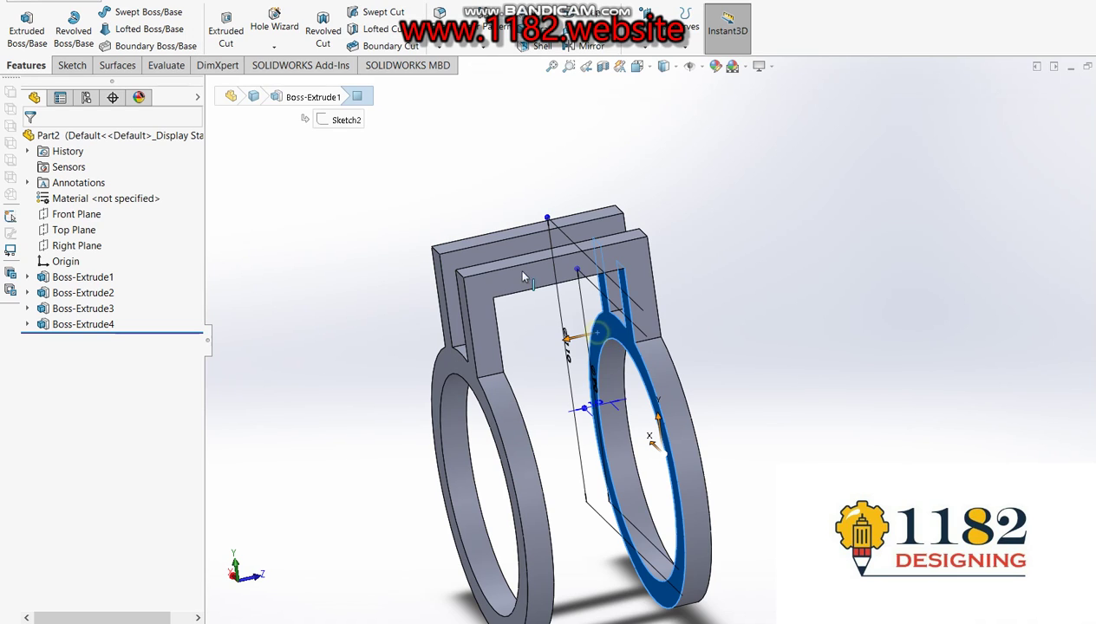
Step: Start a sketch on the ring face and draw a small circle on the ring
click(27, 33)
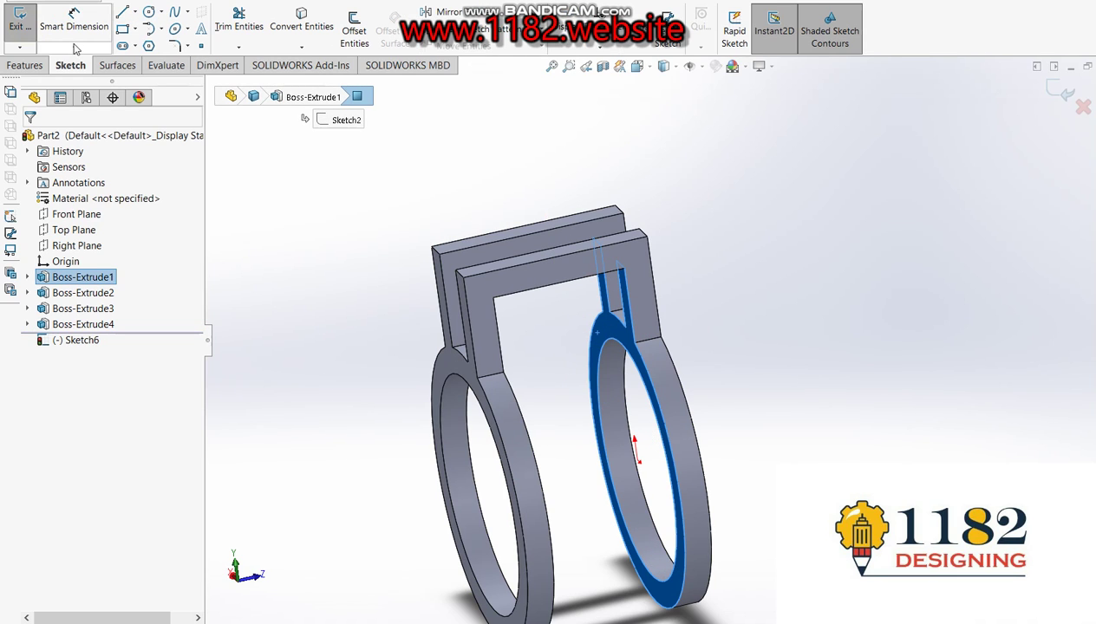
key(ctrl+8)
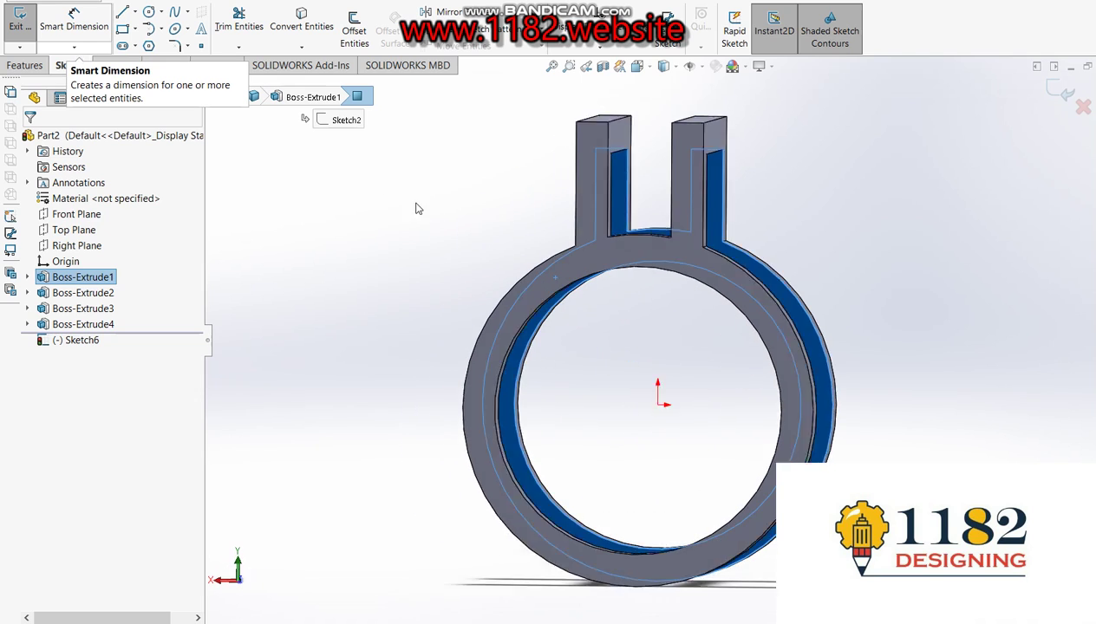
click(149, 13)
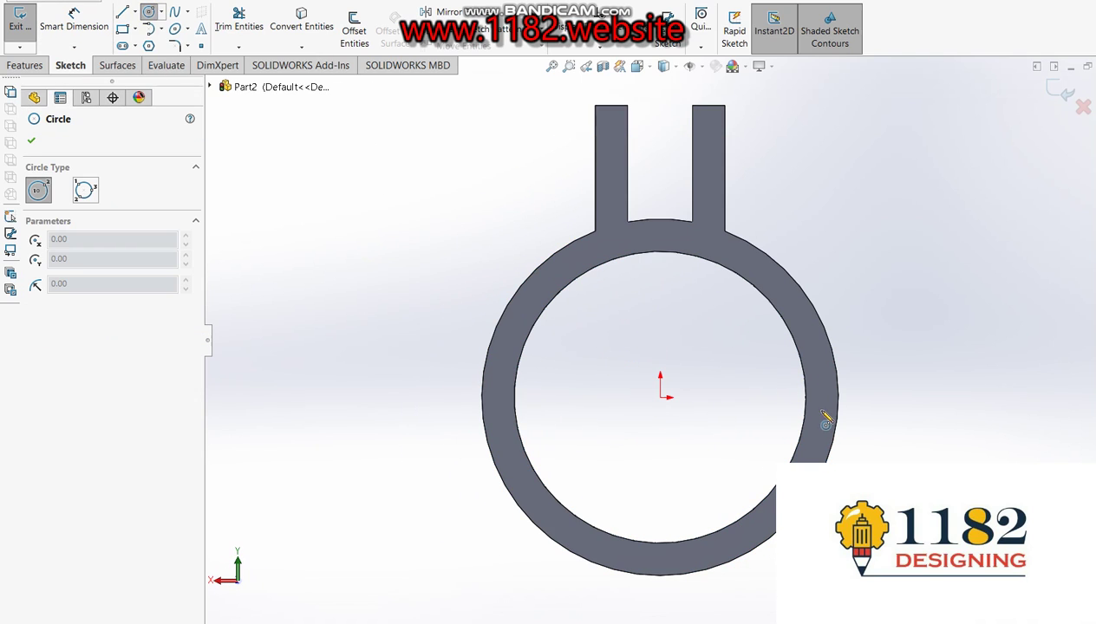
scroll(822, 404, down, 2)
scroll(821, 403, down, 2)
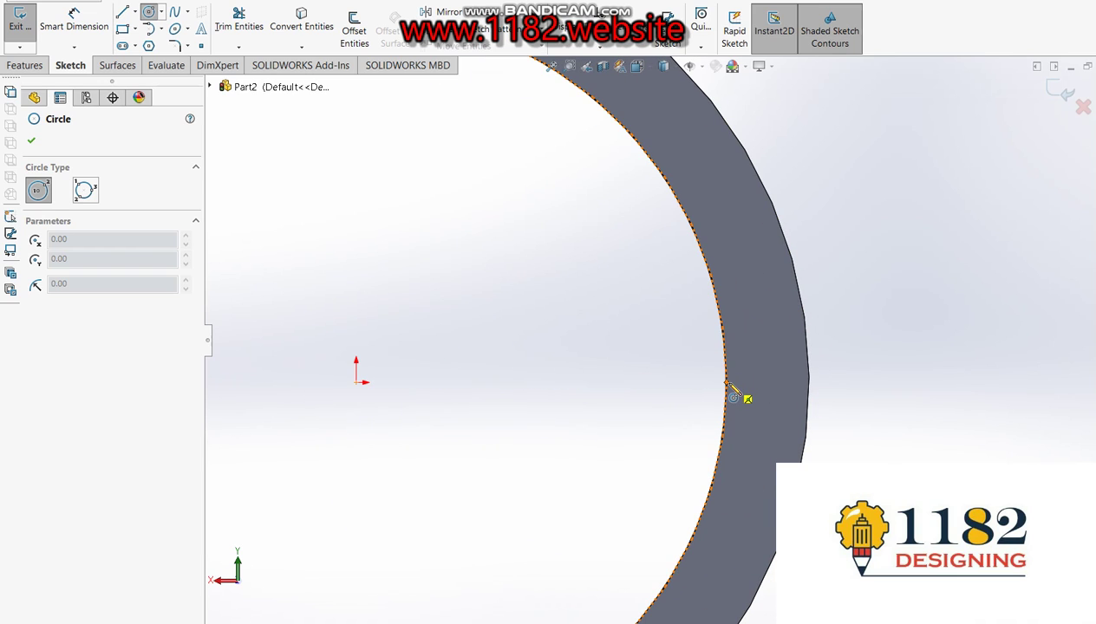
click(769, 382)
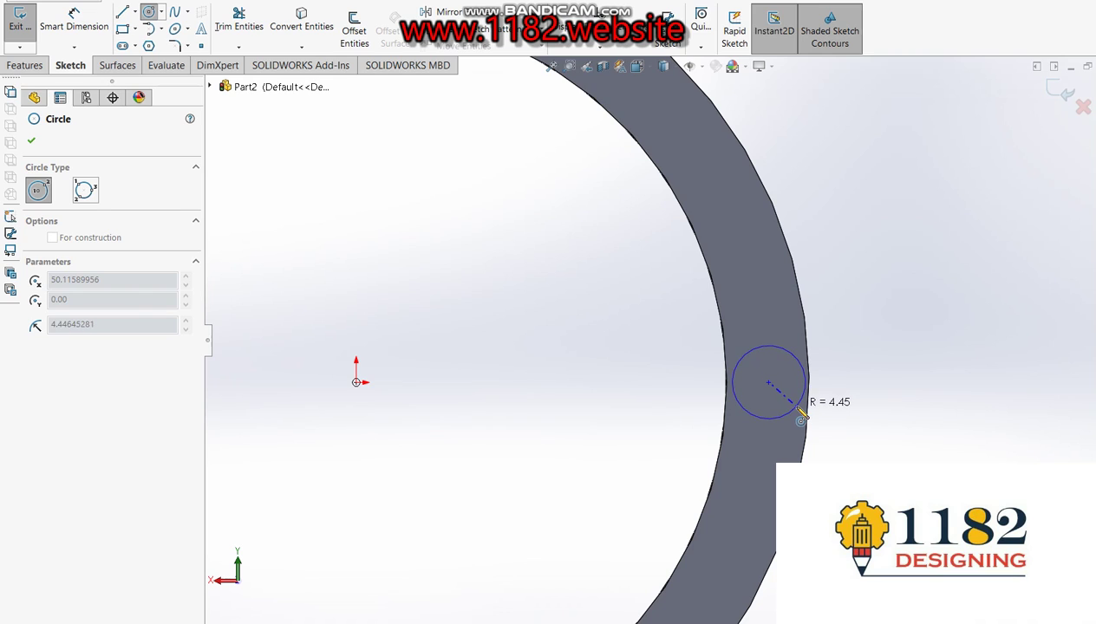
click(795, 408)
key(Escape)
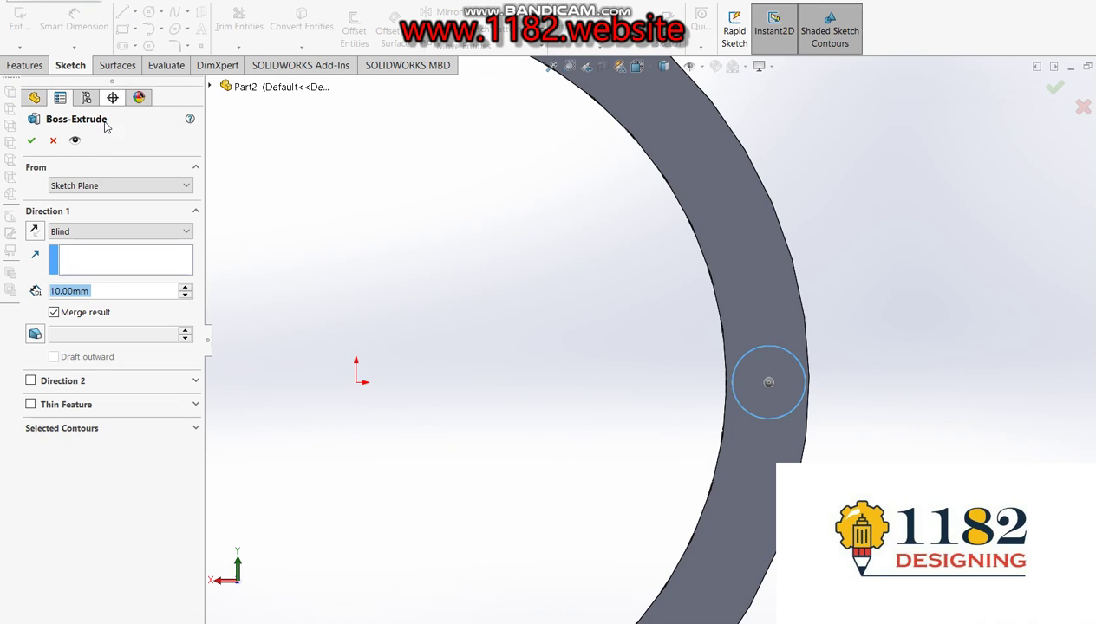
Step: Dimension the circle to 10 mm diameter, its centre 50 mm from the origin
click(53, 140)
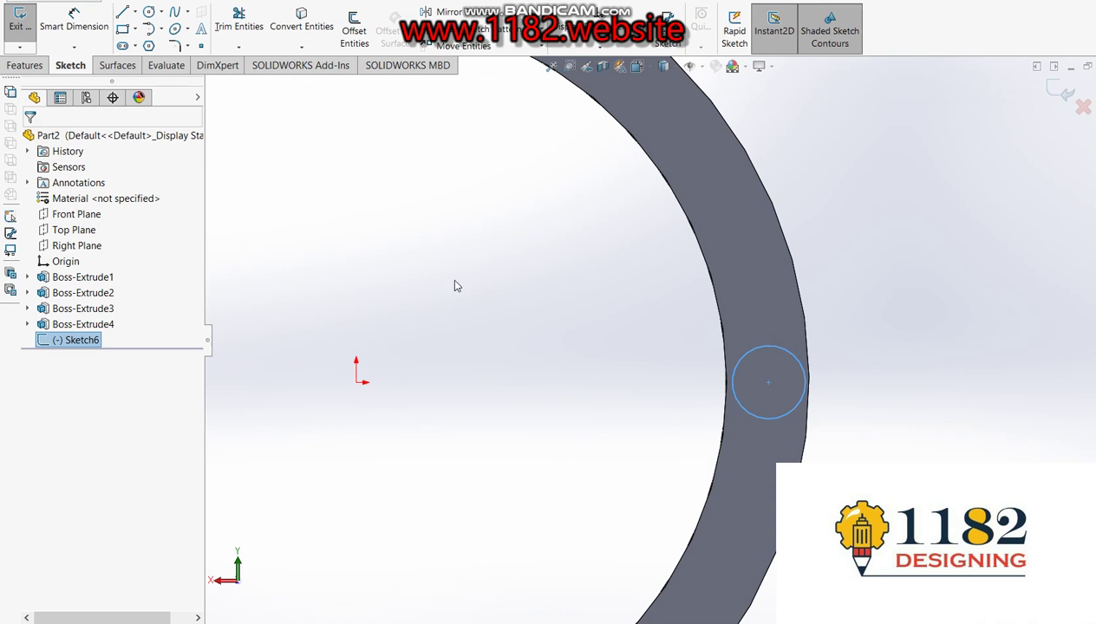
scroll(453, 289, up, 2)
click(104, 34)
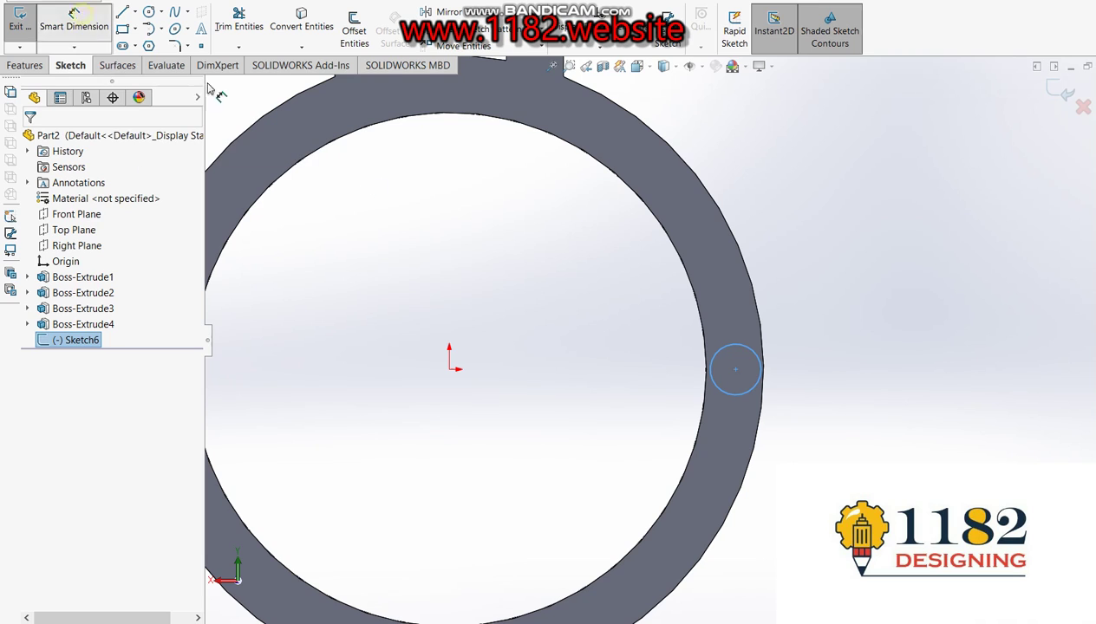
click(735, 396)
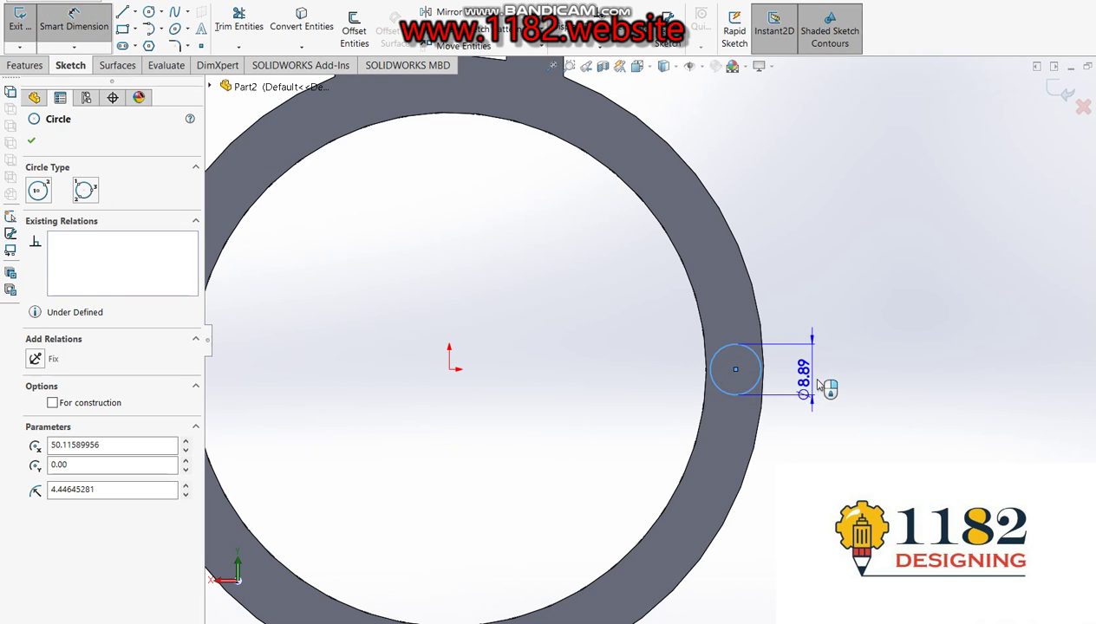
click(835, 381)
text(10)
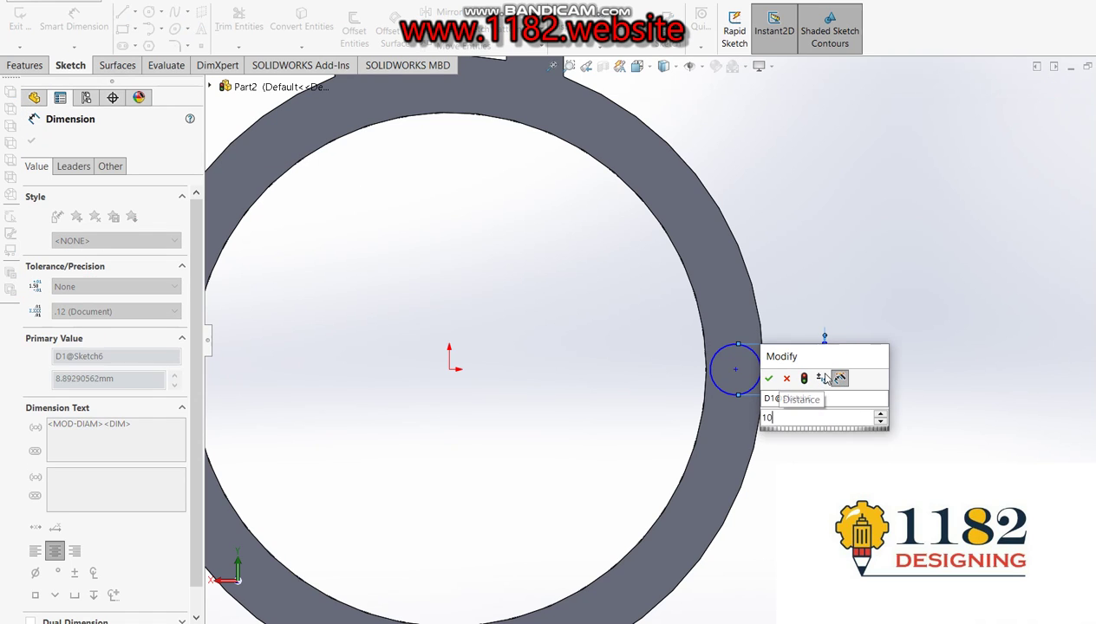
key(Return)
click(735, 371)
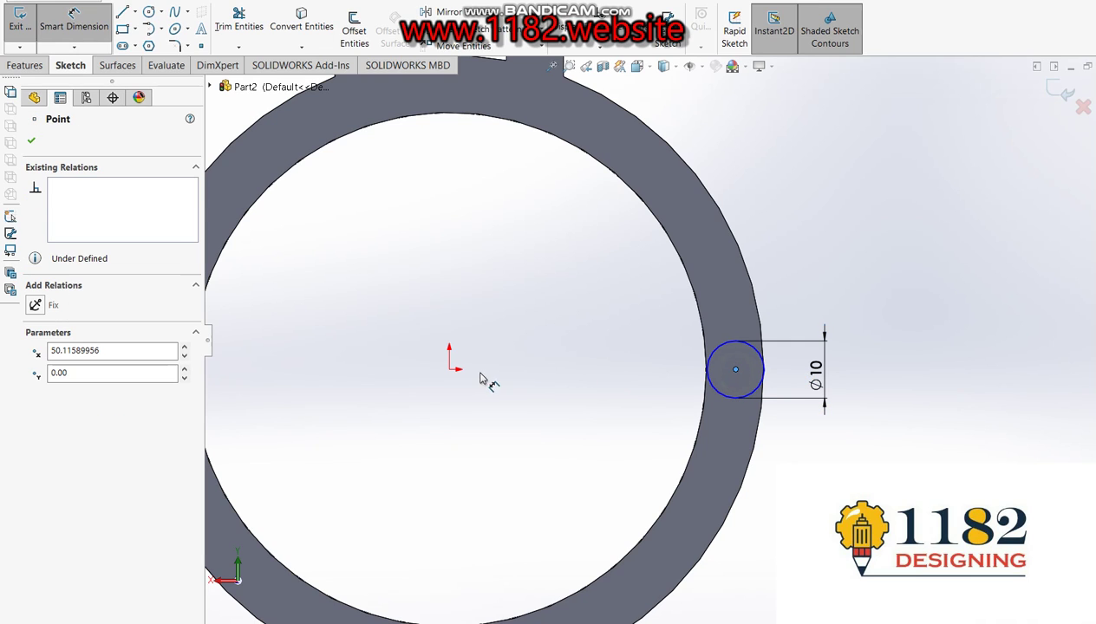
click(450, 369)
click(557, 433)
text(50)
key(Return)
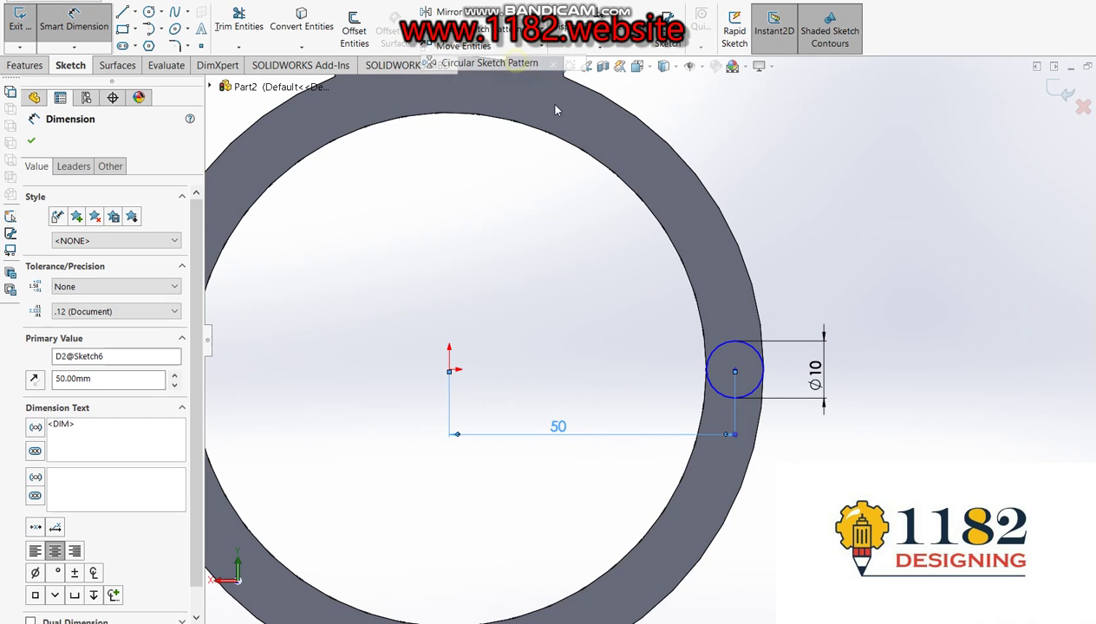
Step: Pattern the Ø10 circle six times around the origin, then exit the sketch
click(709, 352)
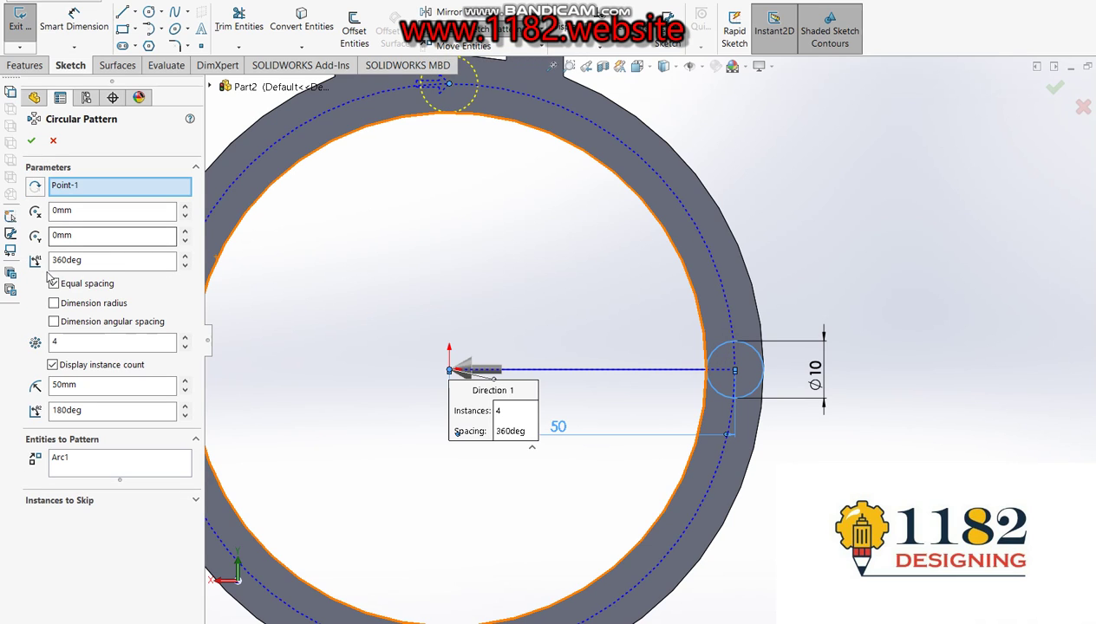
double_click(78, 340)
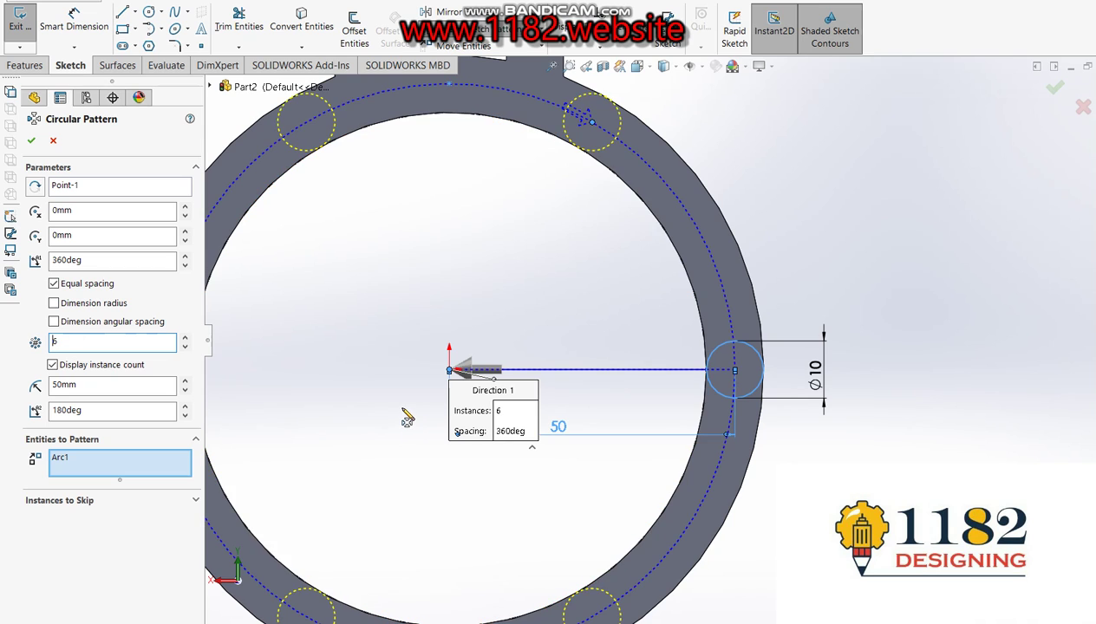
click(31, 140)
scroll(617, 369, up, 5)
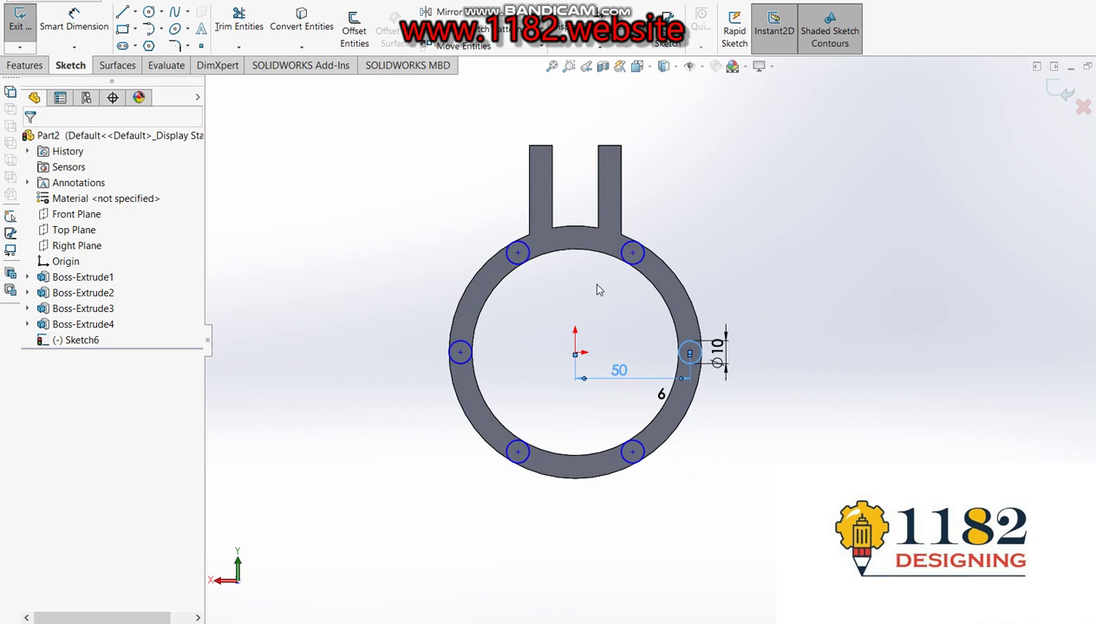
middle_drag(628, 287, 646, 277)
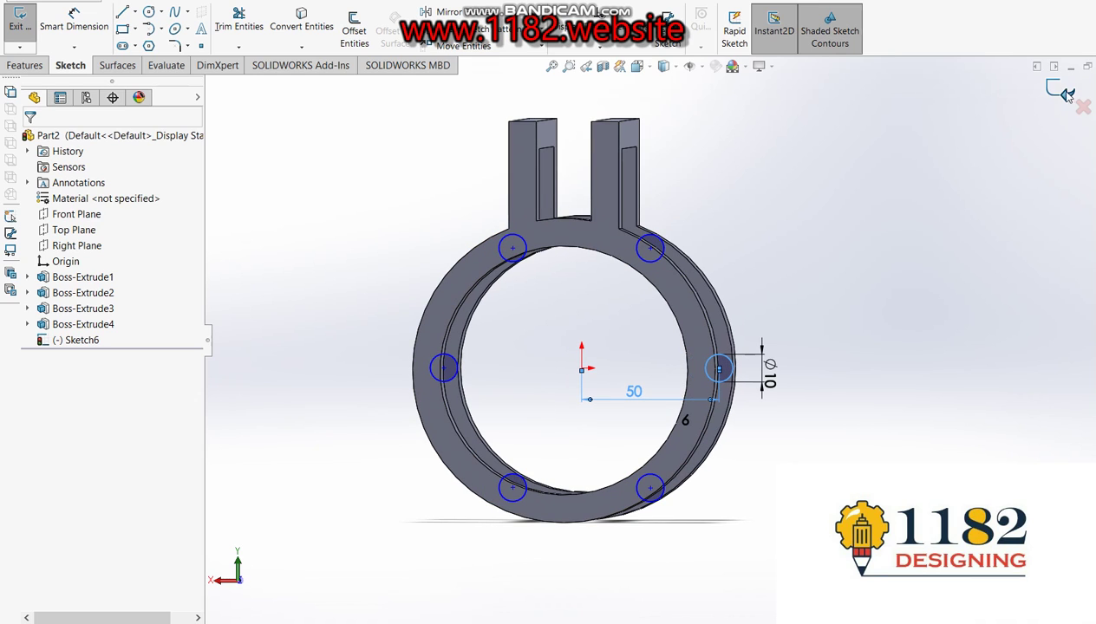
click(19, 21)
click(79, 340)
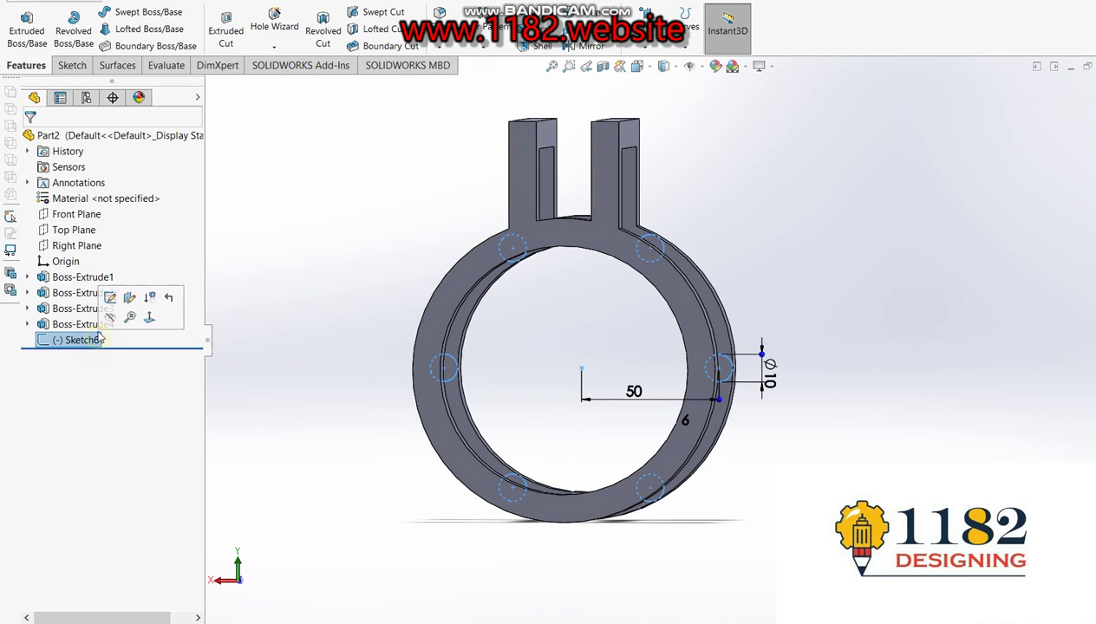
Step: Extrude the six circles Up To Surface, ending at the second ring's face
click(26, 26)
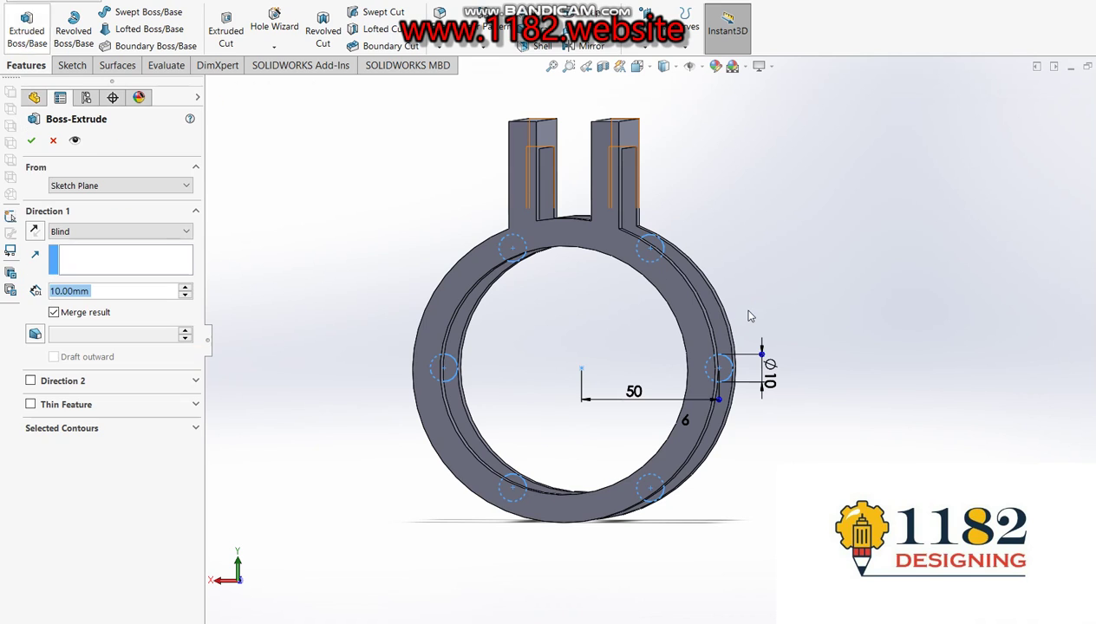
mouse_move(750, 316)
middle_down()
mouse_move(702, 326)
mouse_move(649, 384)
mouse_move(582, 414)
mouse_move(587, 338)
mouse_move(617, 350)
mouse_move(572, 347)
middle_up()
click(98, 232)
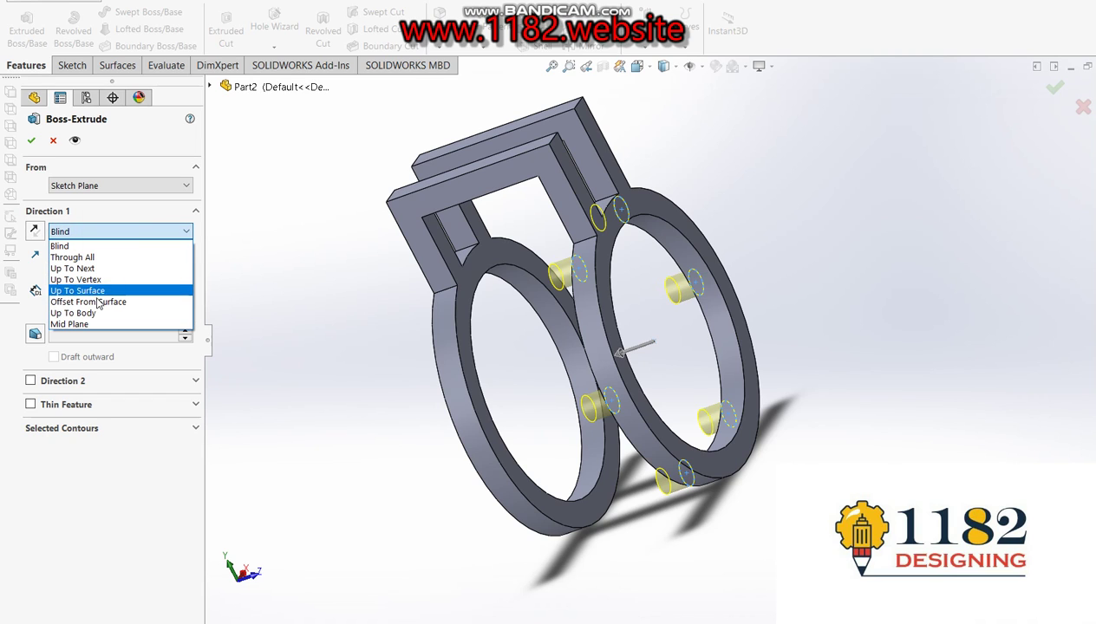
click(87, 291)
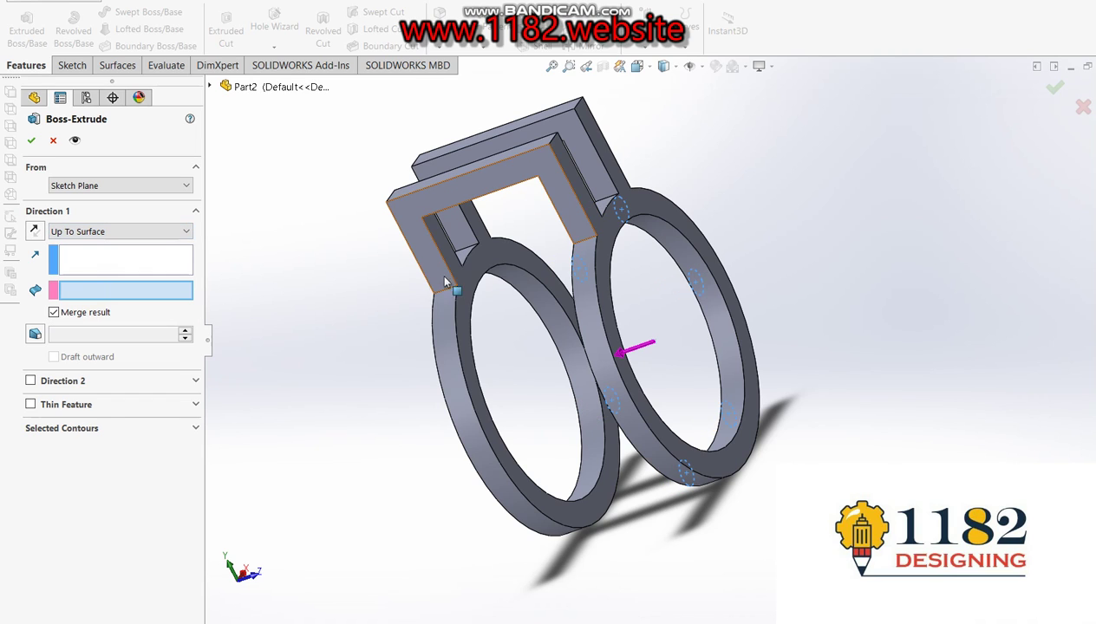
click(516, 260)
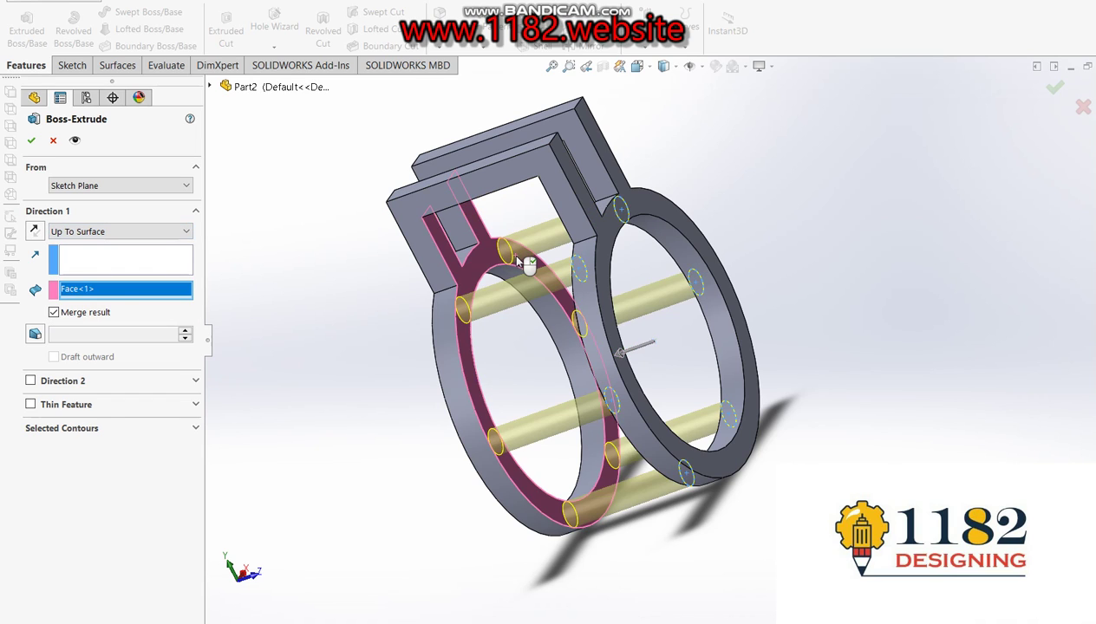
click(1054, 87)
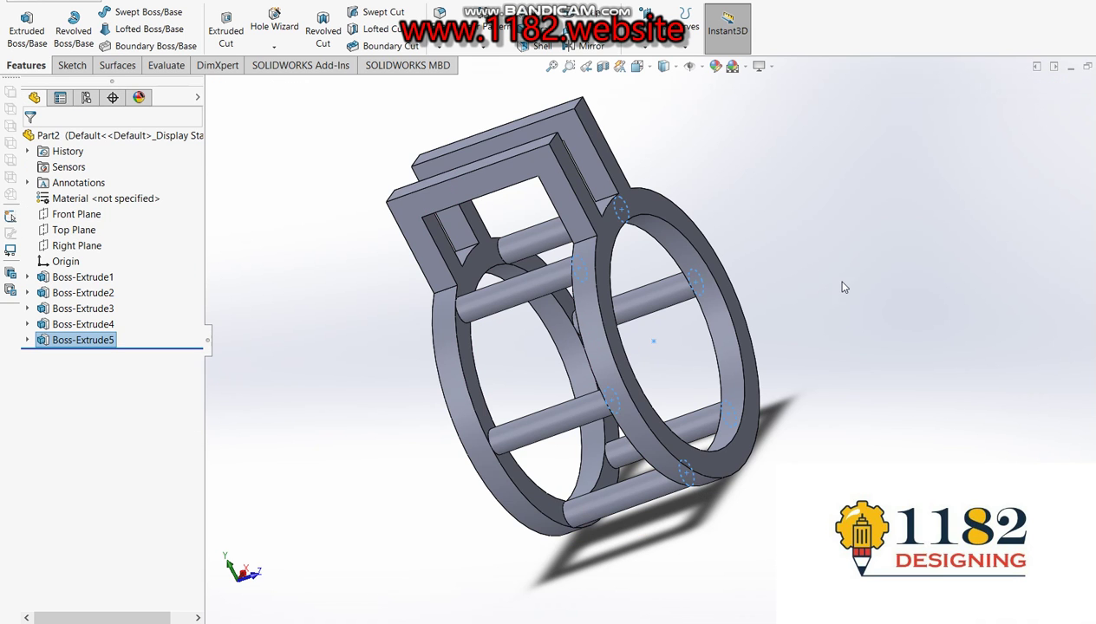
scroll(756, 361, down, 2)
middle_drag(755, 362, 866, 325)
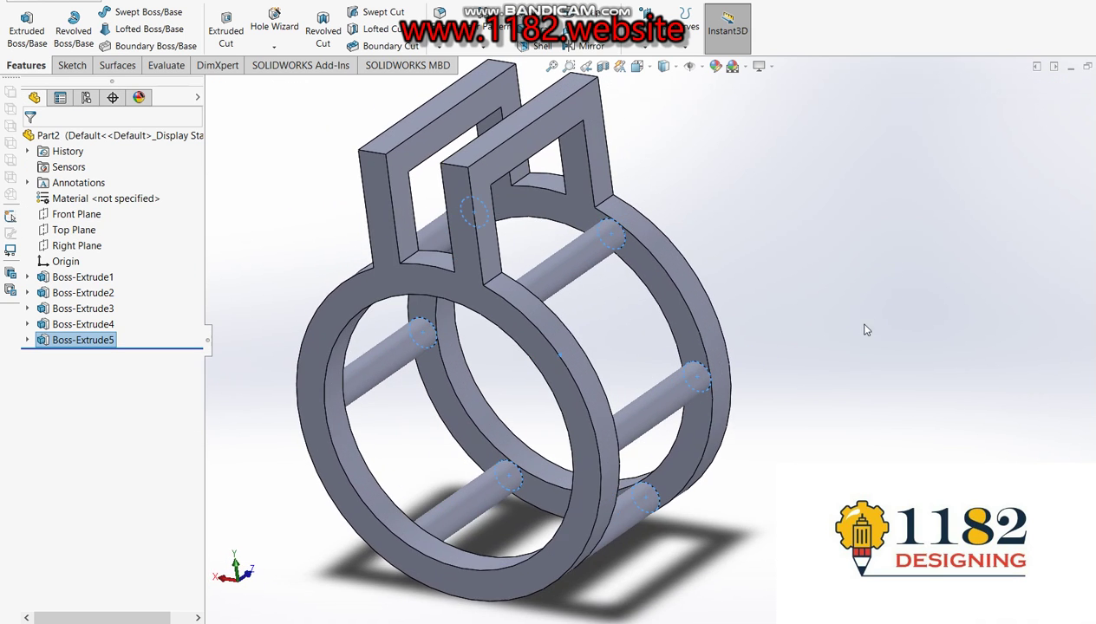
scroll(658, 274, up, 2)
scroll(658, 274, down, 2)
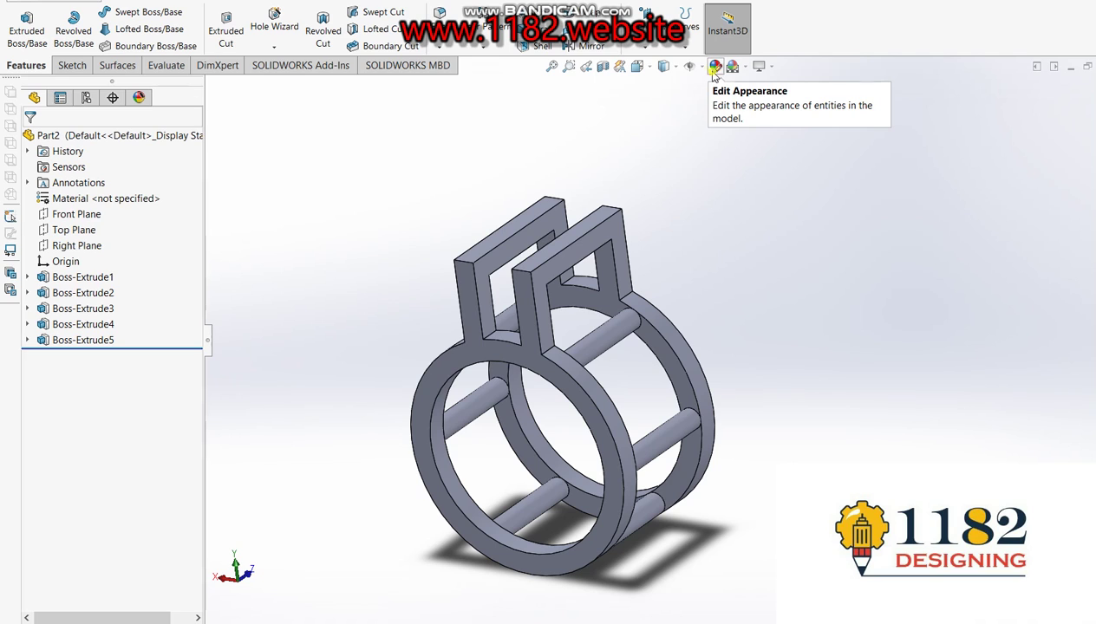
Step: Apply a pure green (0,255,0) appearance to the entire part, covering the rings, rods and top frame
click(715, 67)
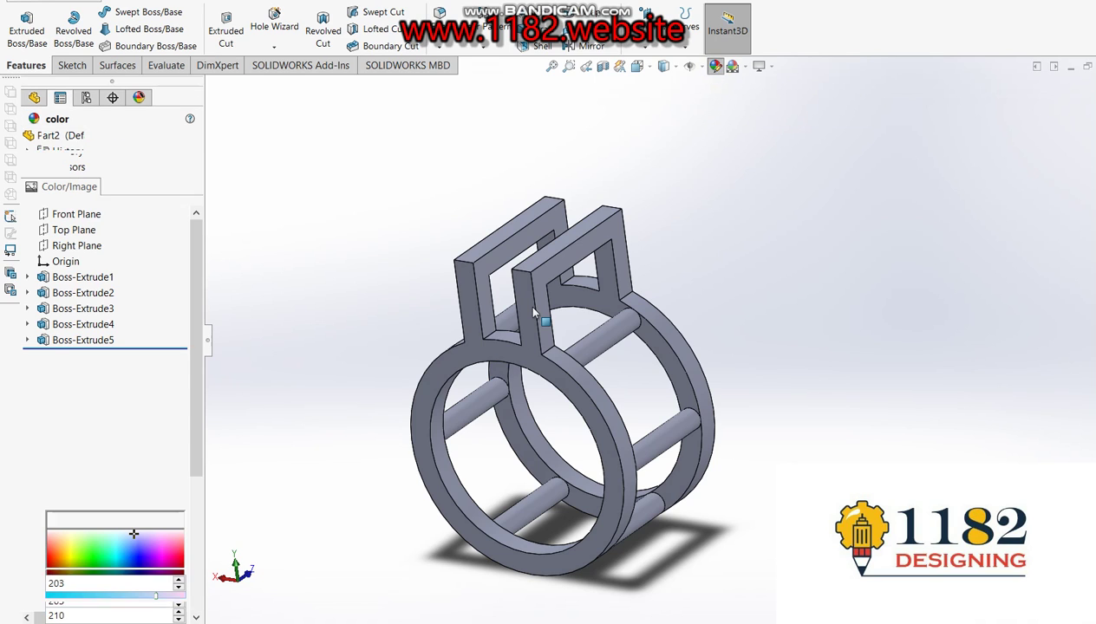
click(93, 469)
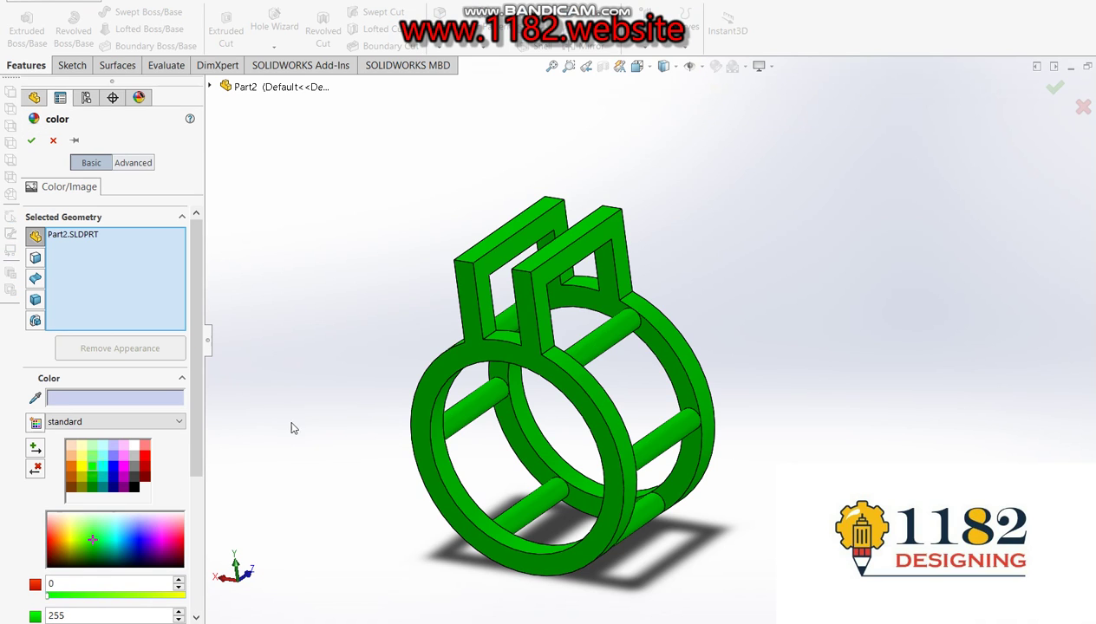
click(33, 143)
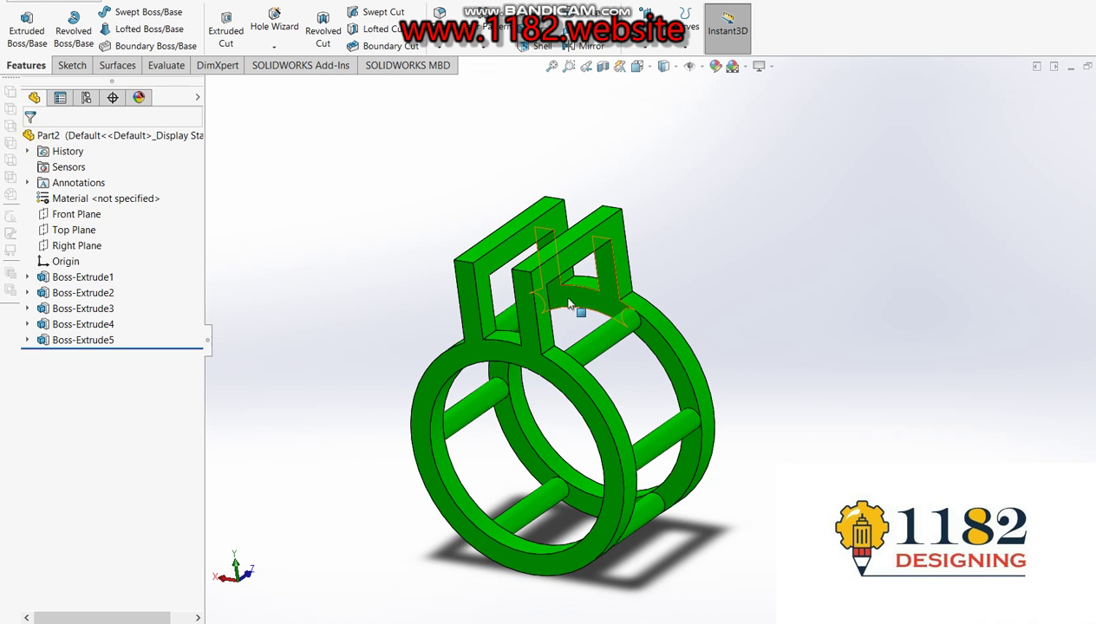
scroll(630, 451, up, 2)
scroll(630, 451, down, 2)
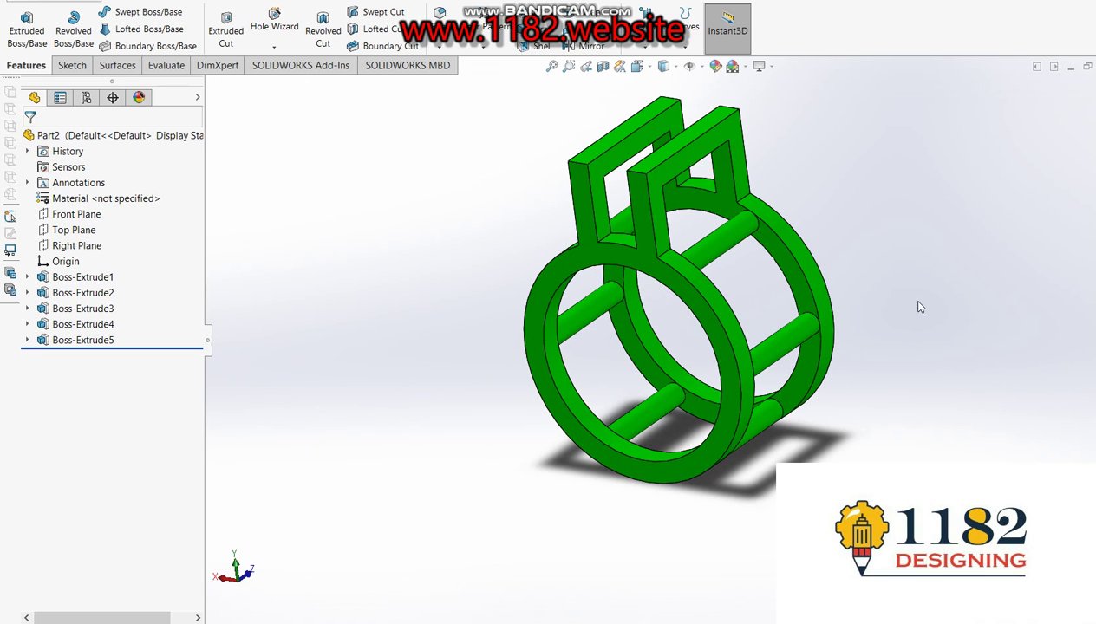
middle_drag(876, 304, 758, 448)
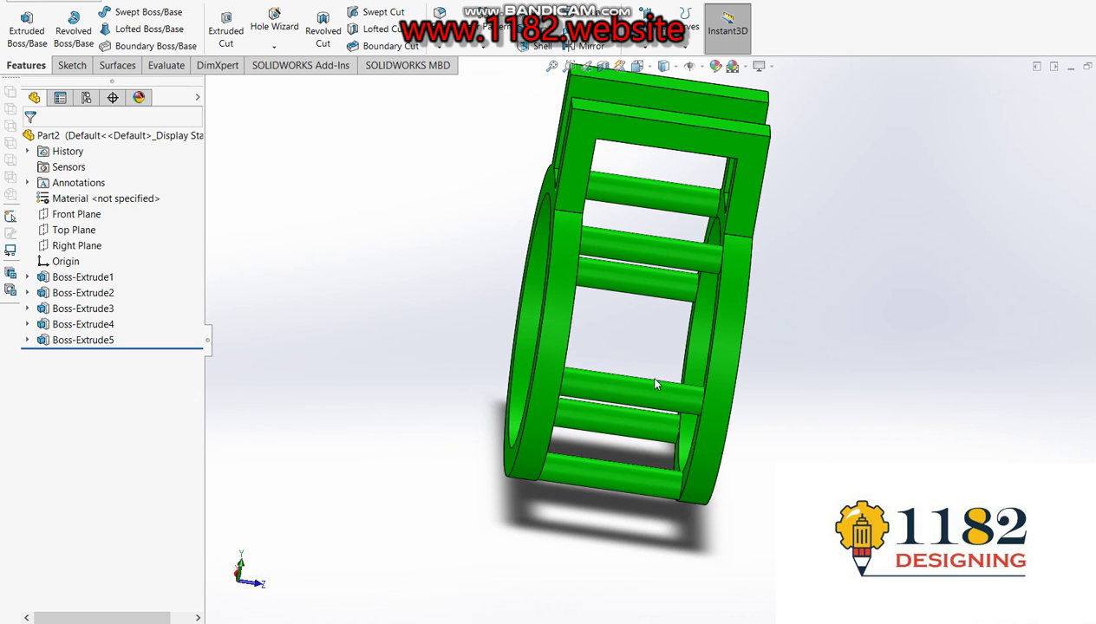
middle_drag(661, 437, 731, 522)
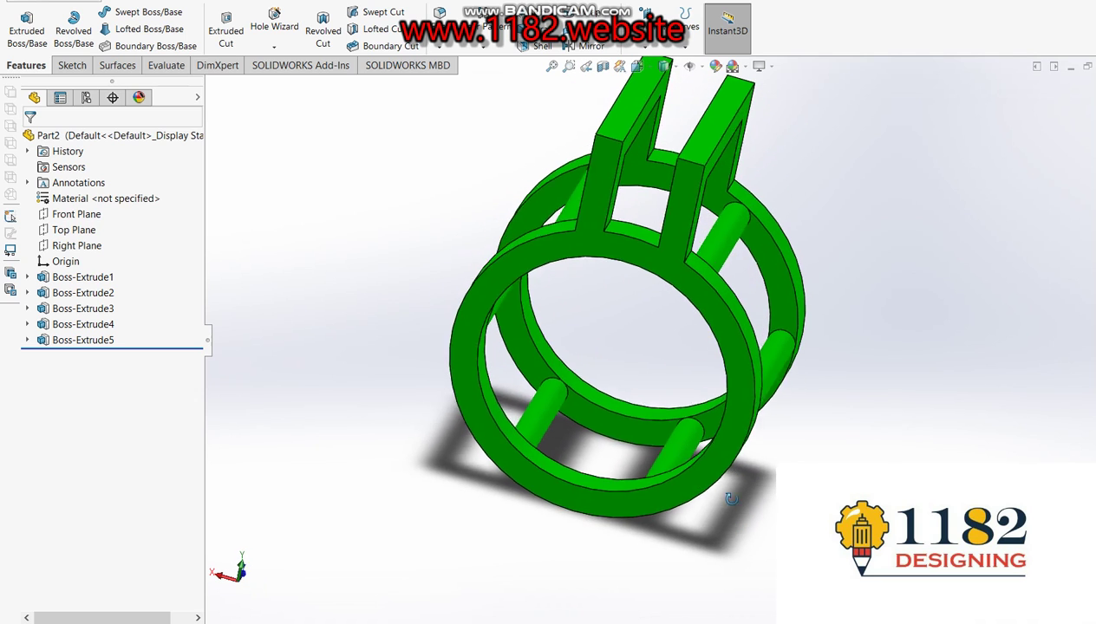
mouse_move(731, 522)
middle_down()
mouse_move(681, 198)
mouse_move(810, 197)
middle_up()
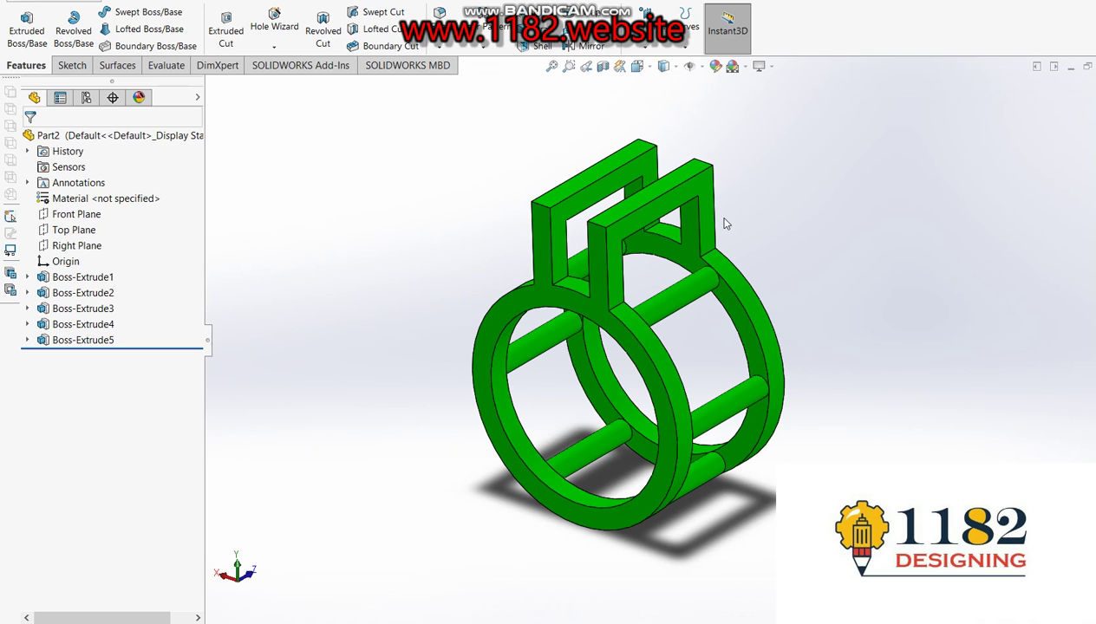
key(ctrl+Down)
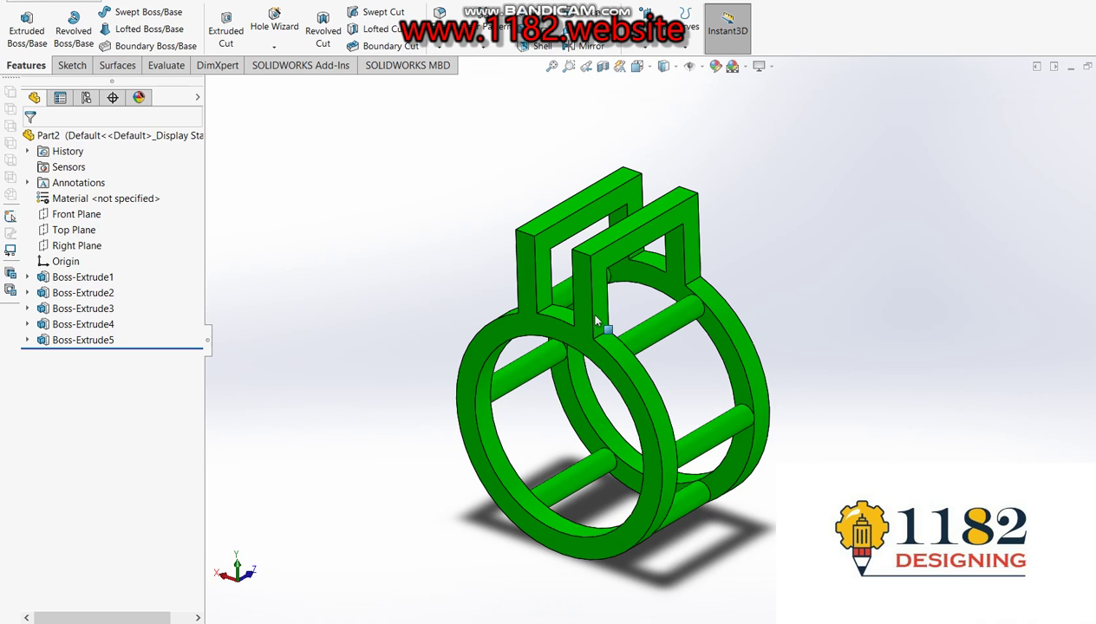
scroll(617, 464, down, 1)
scroll(659, 390, up, 1)
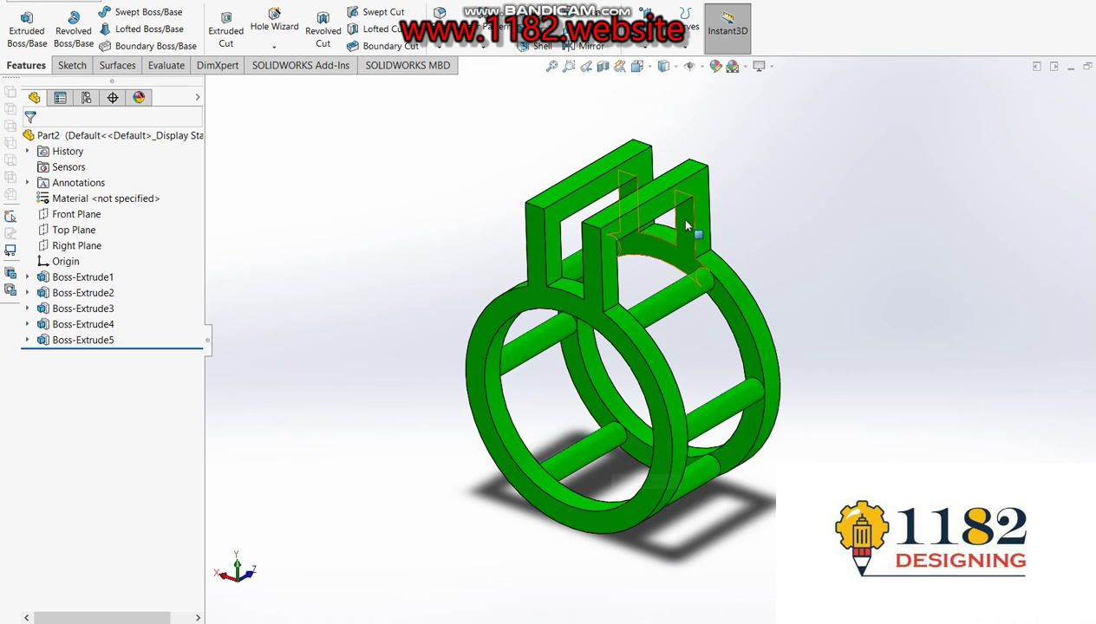
mouse_move(659, 378)
middle_down()
mouse_move(477, 411)
mouse_move(445, 539)
mouse_move(634, 405)
mouse_move(565, 398)
mouse_move(557, 453)
mouse_move(573, 466)
middle_up()
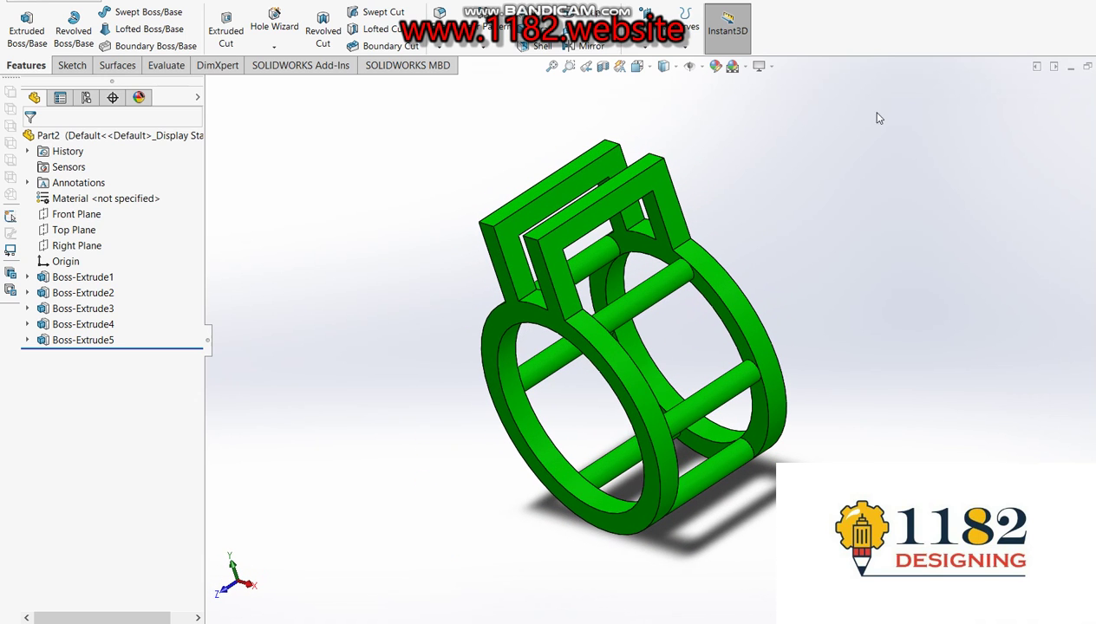